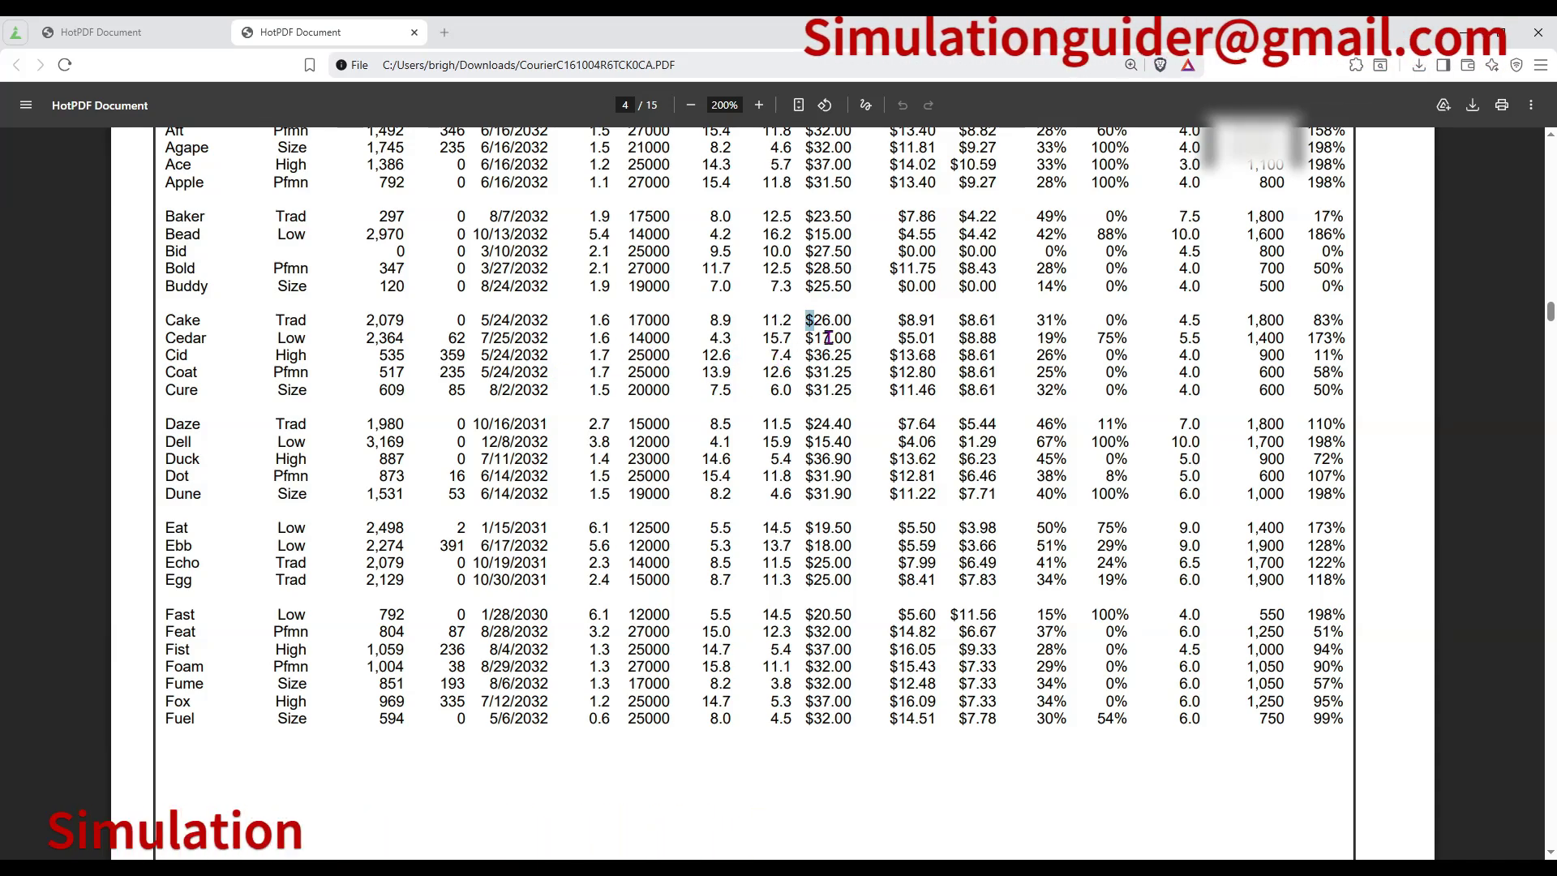
Review the Cake through Cure product rows and the Traditional segment's statistics and customer buying criteria in the Courier report.
drag(805, 320, 865, 383)
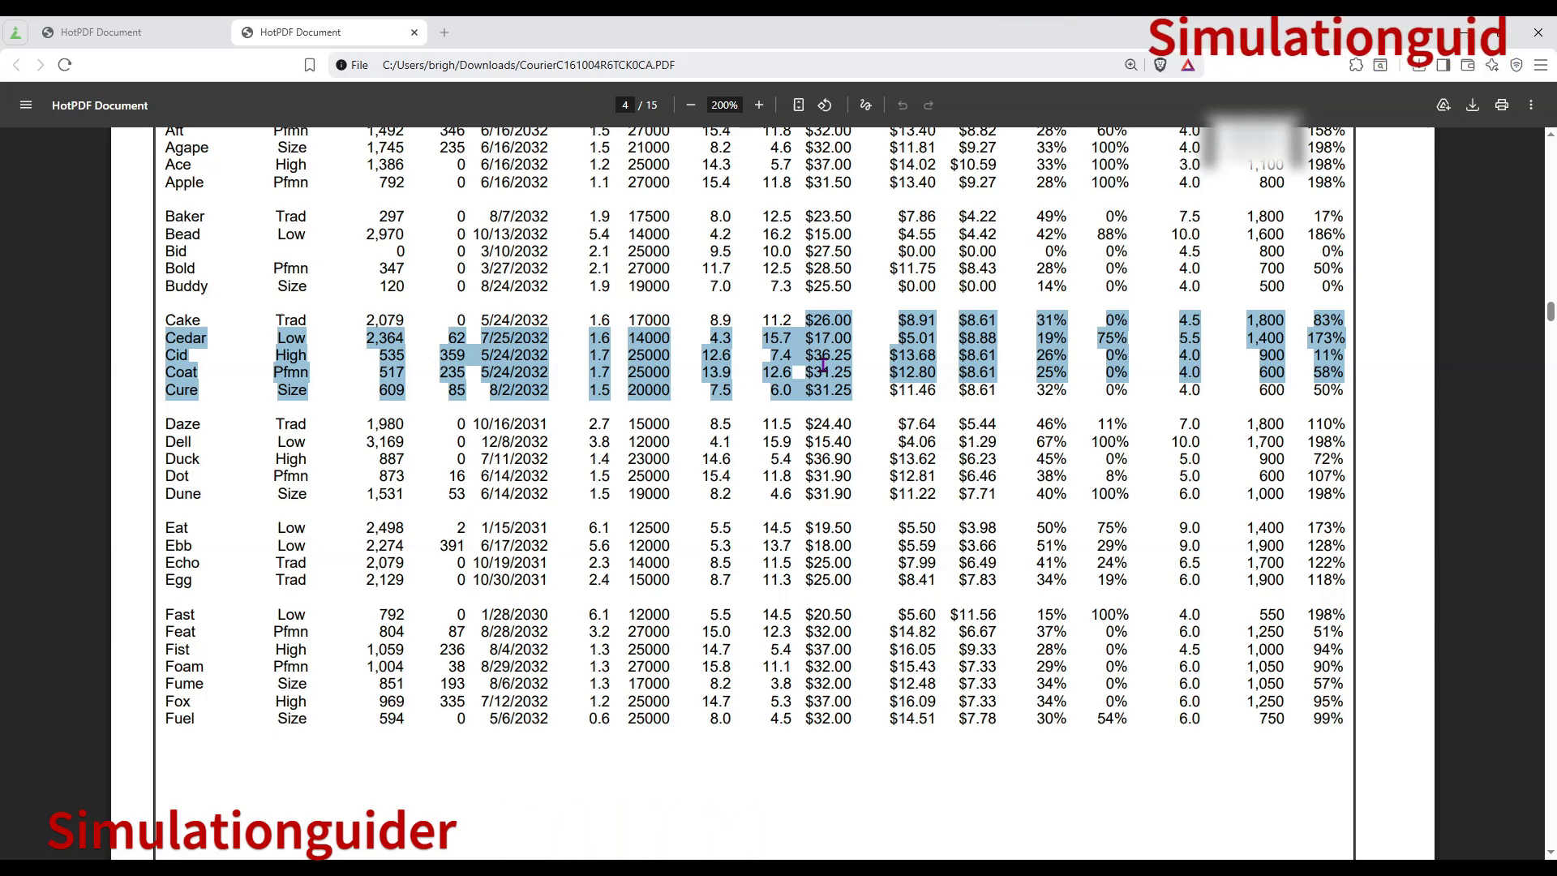
scroll(574, 419, down, 5)
scroll(573, 420, down, 6)
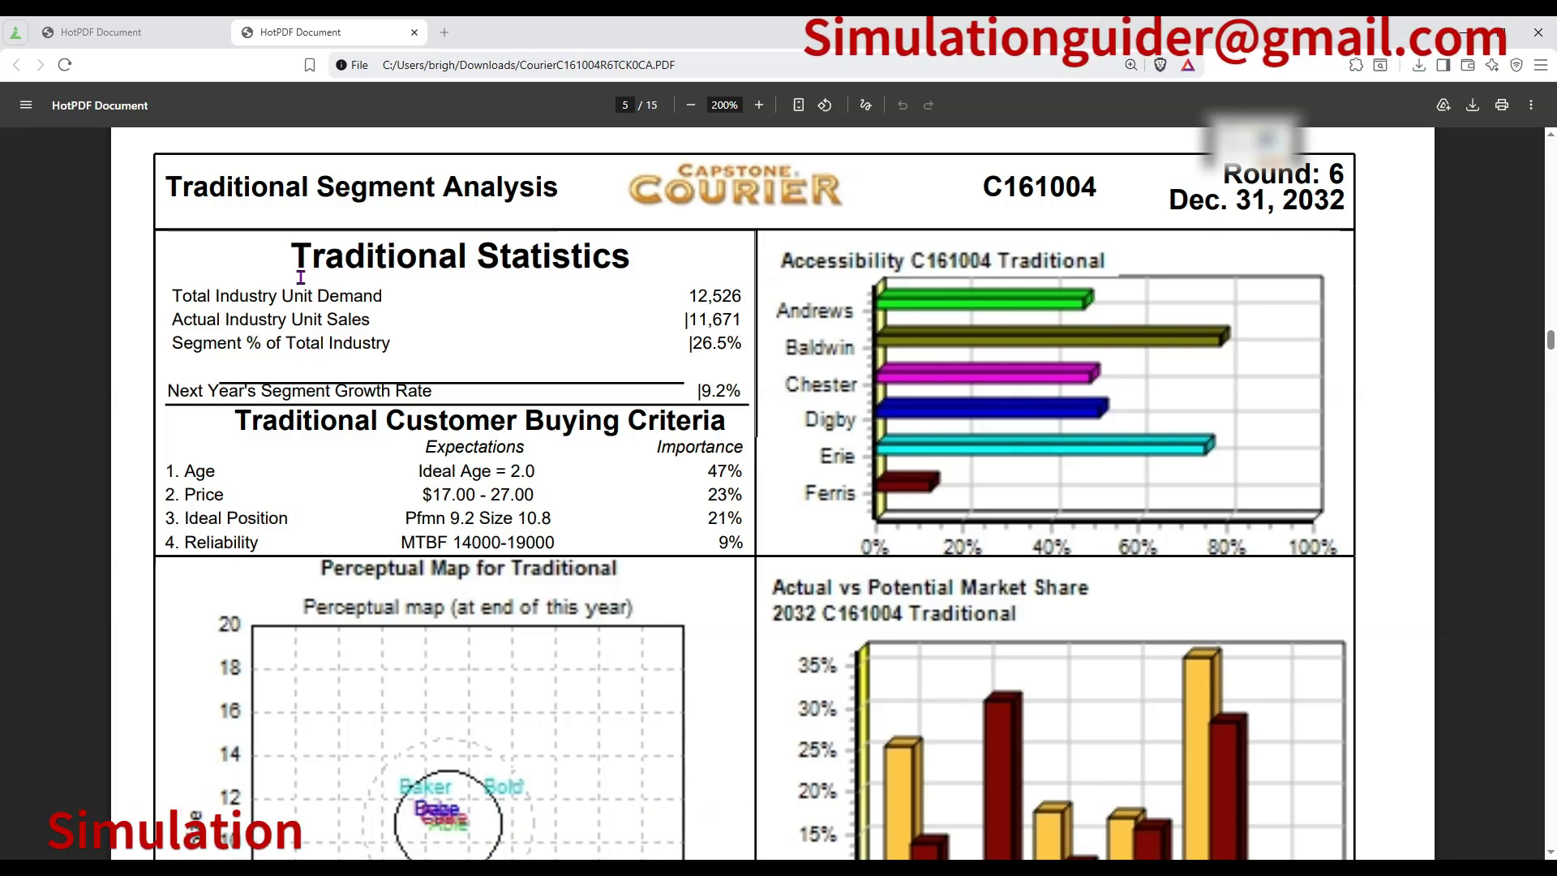
drag(287, 256, 740, 548)
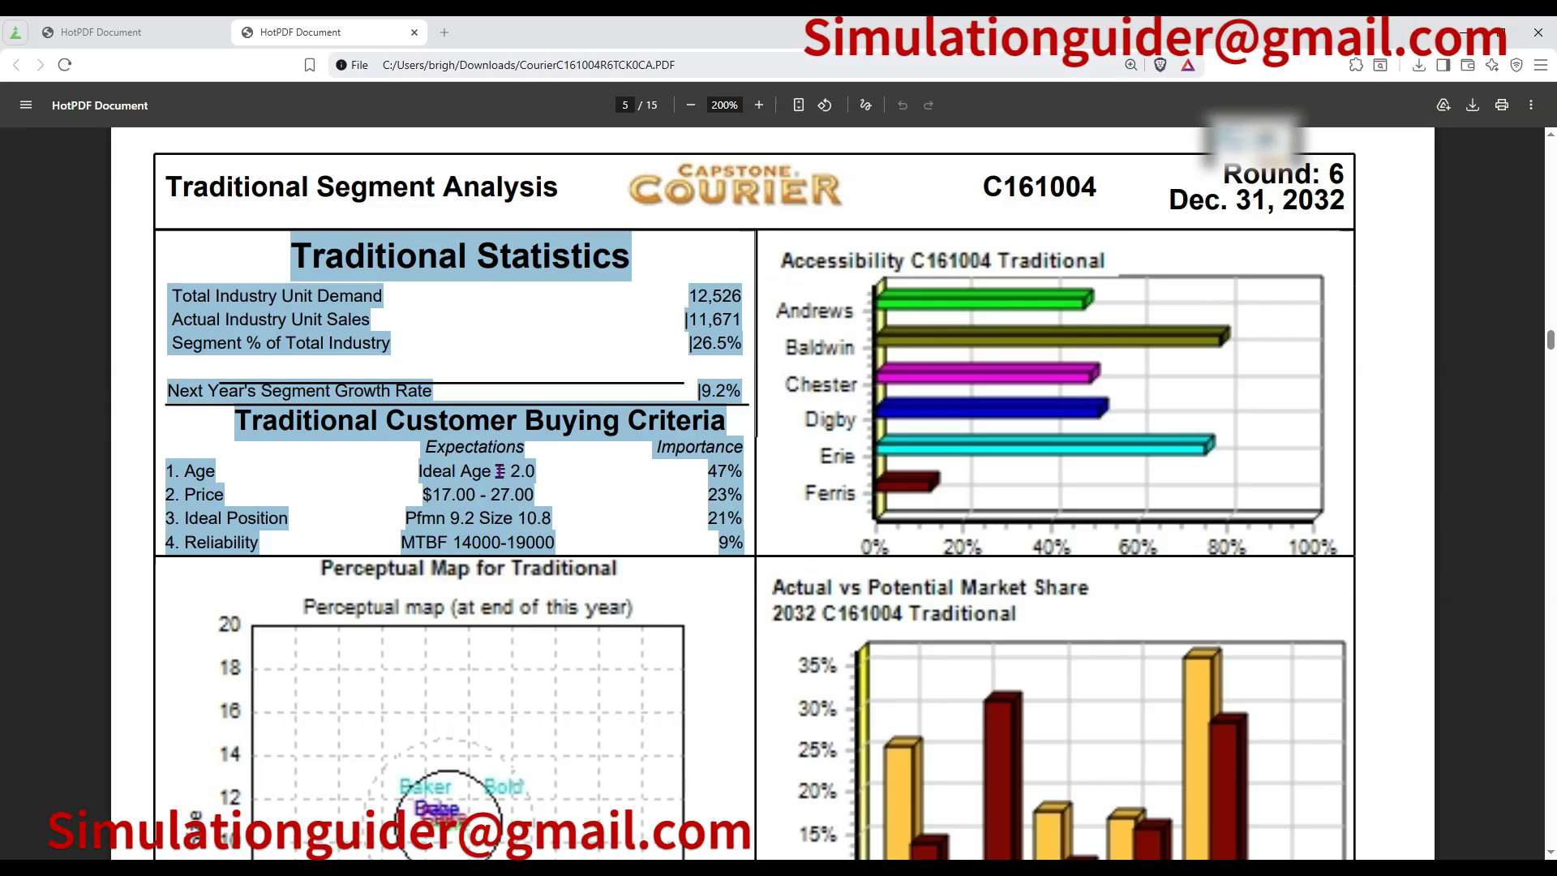
scroll(447, 413, down, 15)
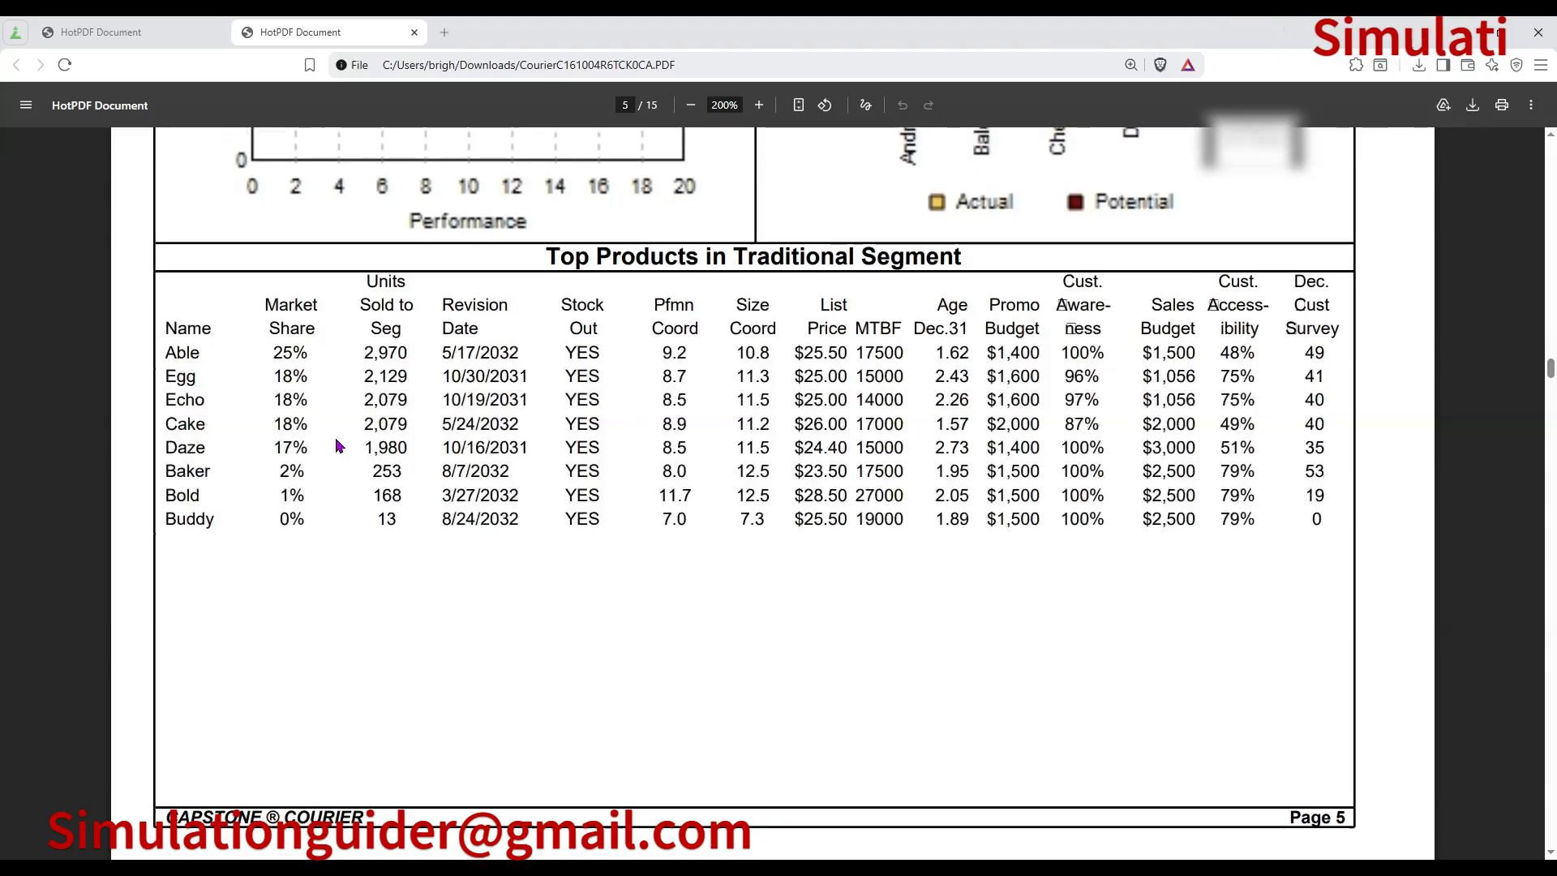
Review the customer buying criteria of the Low End and High End segments in the Courier report.
scroll(335, 442, down, 5)
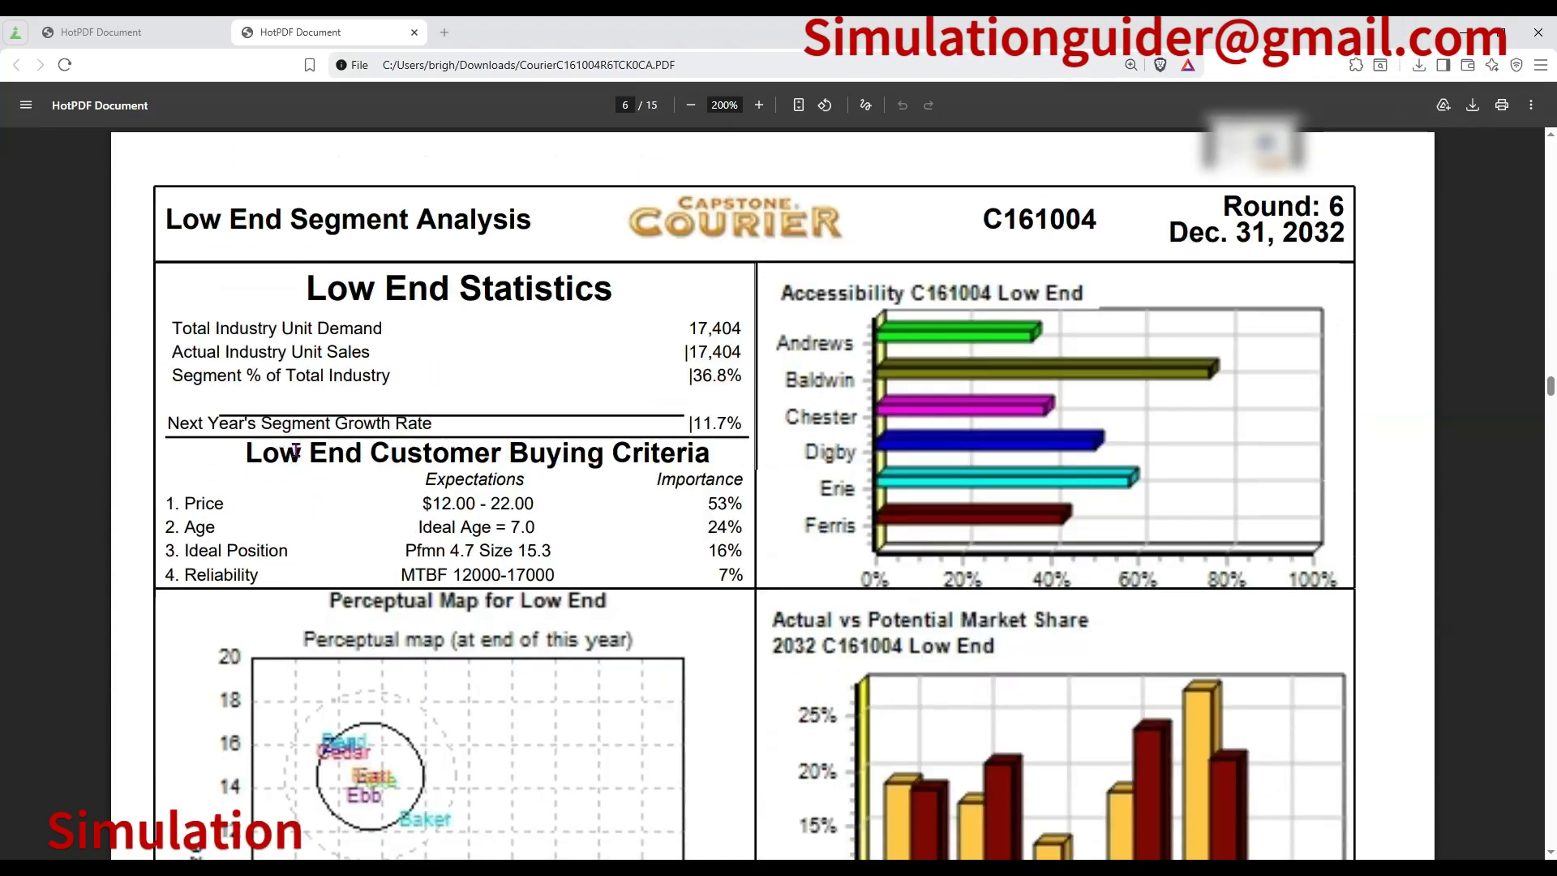
drag(234, 452, 746, 580)
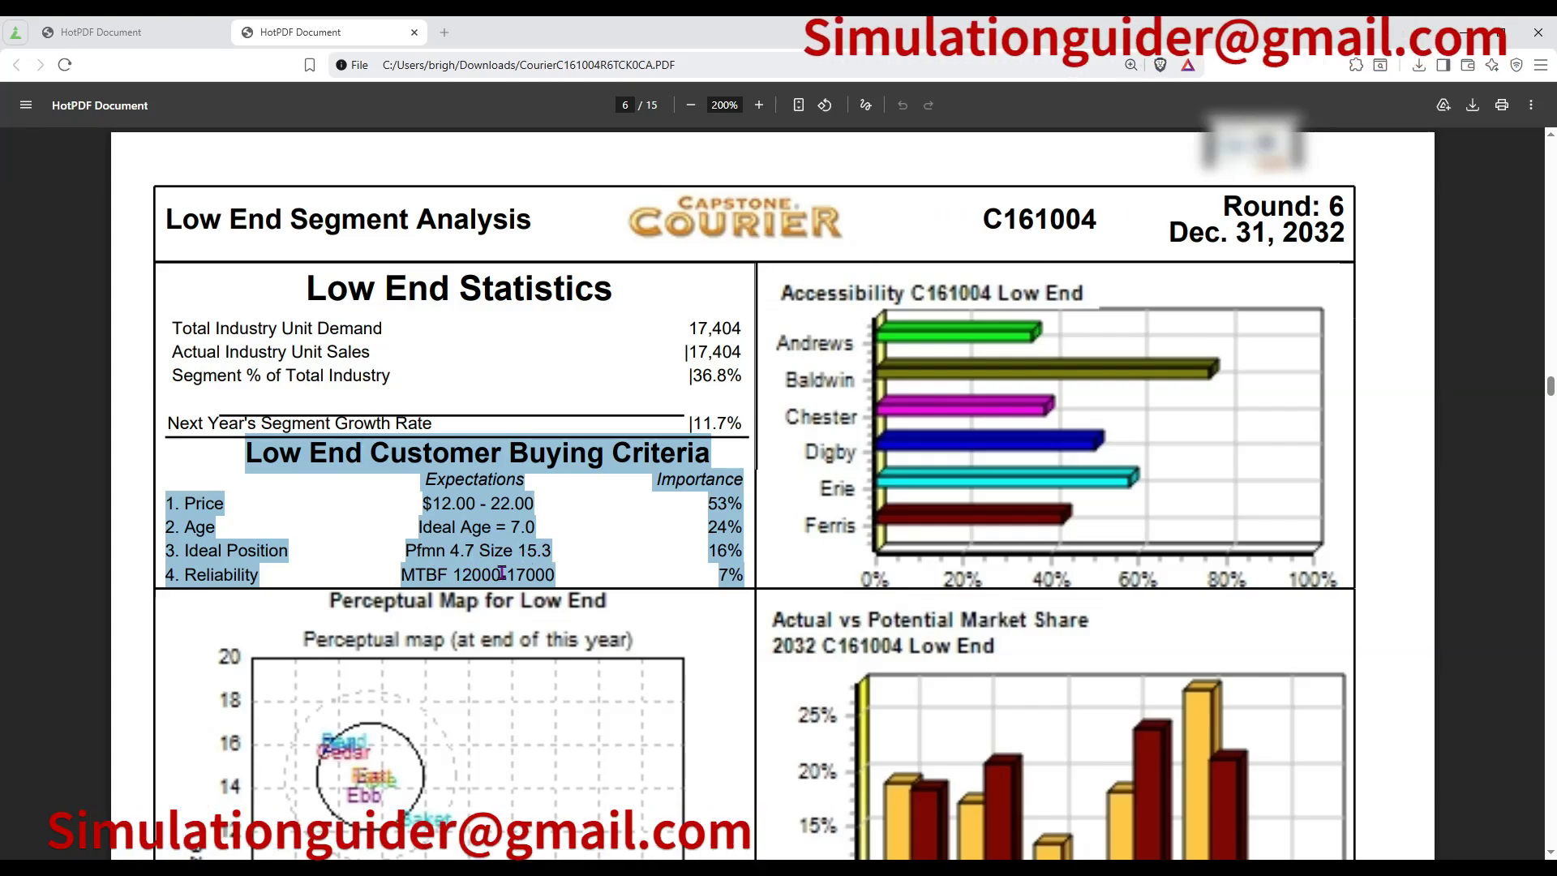
scroll(415, 529, down, 15)
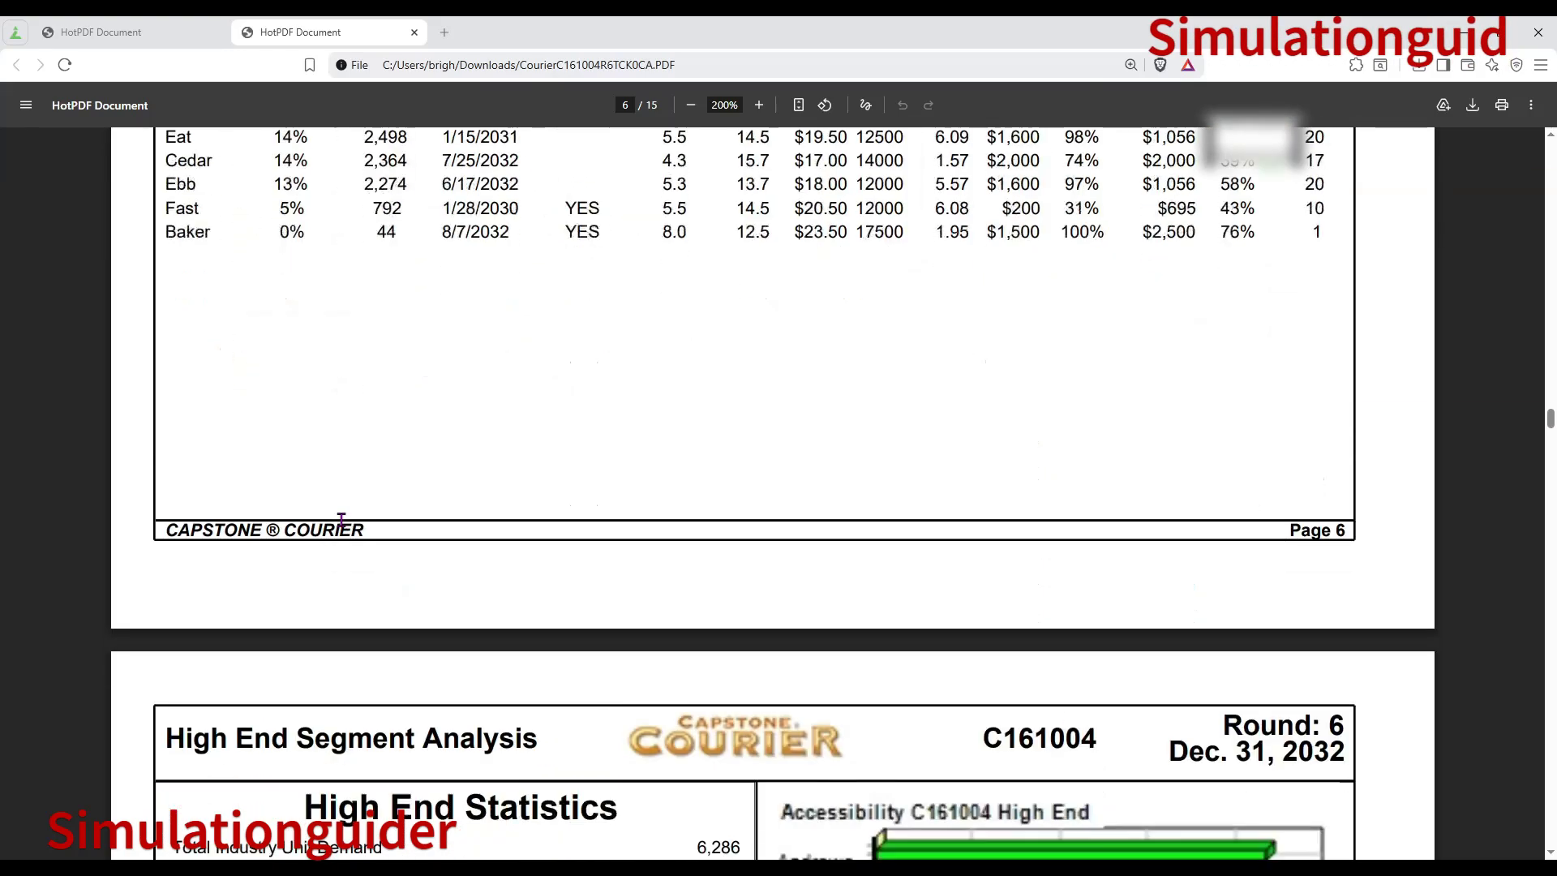
scroll(341, 520, down, 8)
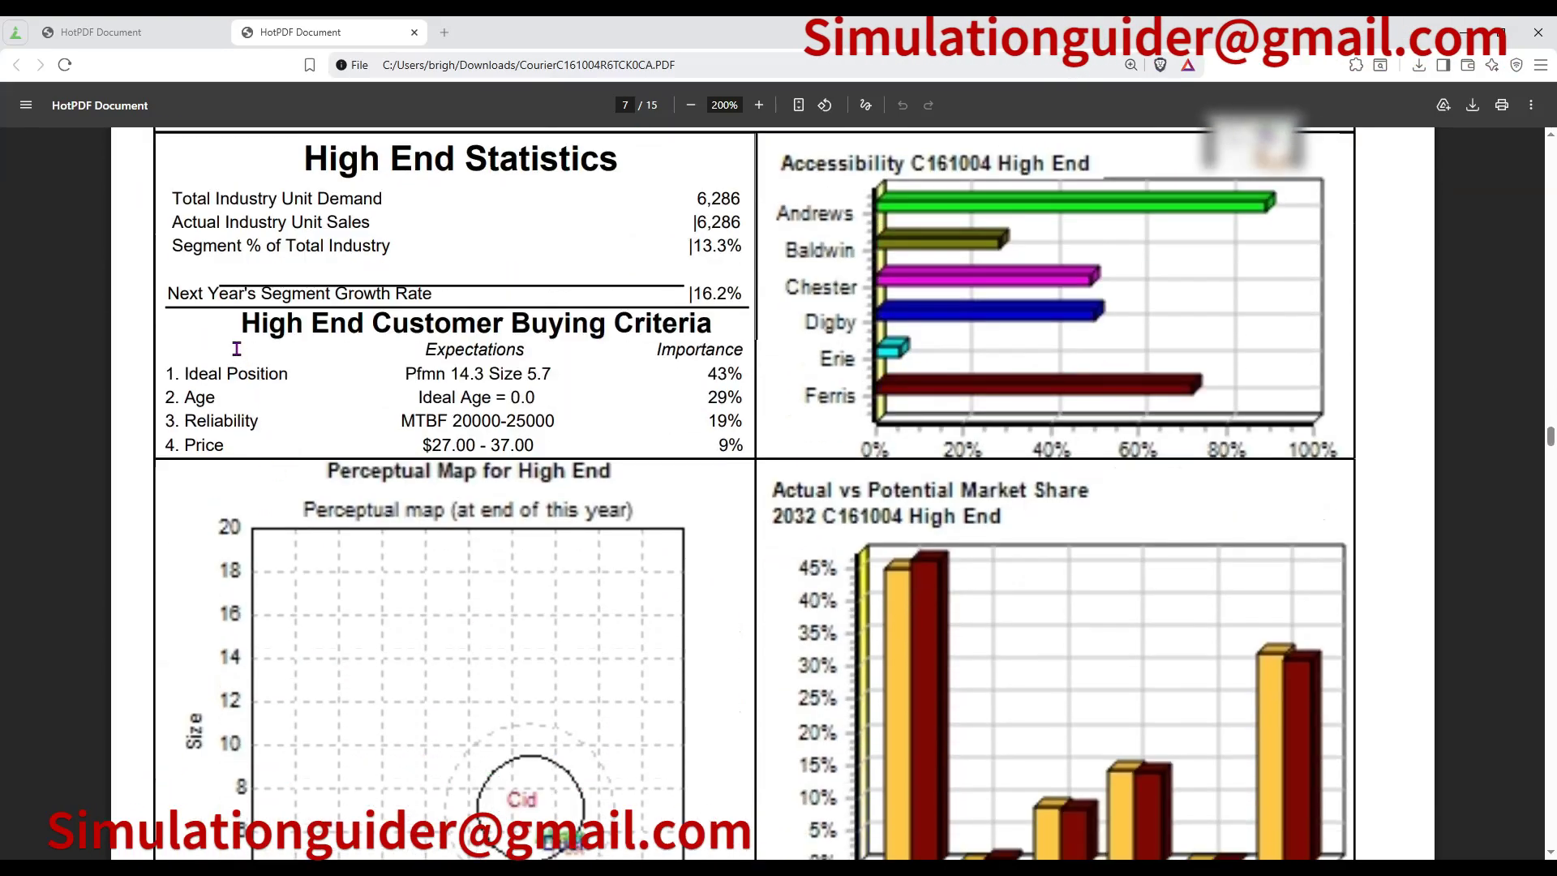
drag(290, 361, 615, 445)
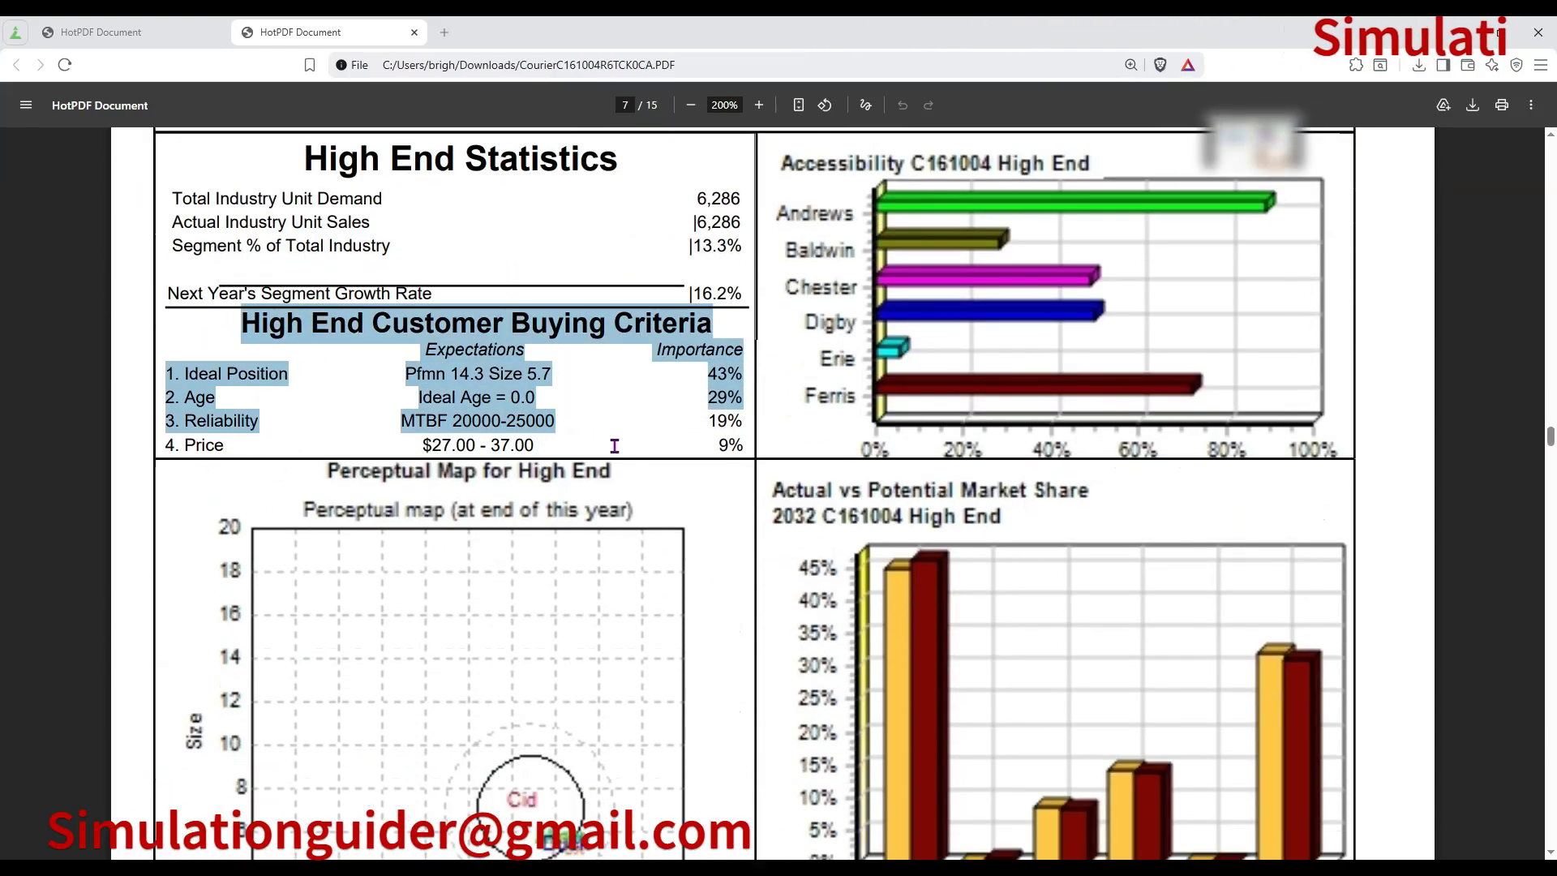
drag(709, 474, 710, 475)
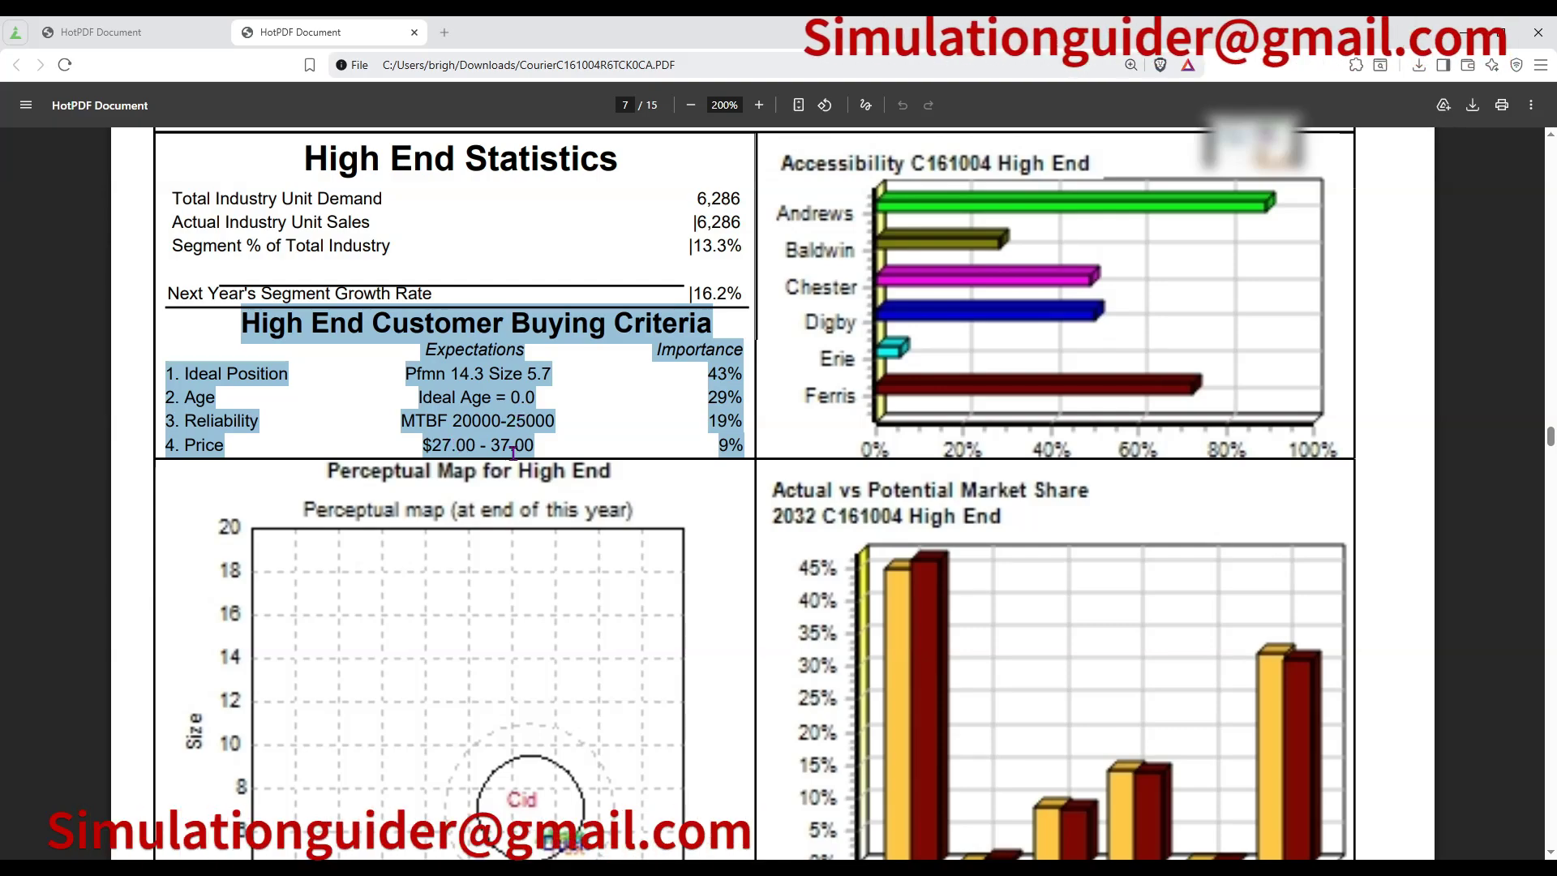
Review the customer buying criteria of the Performance and Size segments in the Courier report.
scroll(407, 481, down, 13)
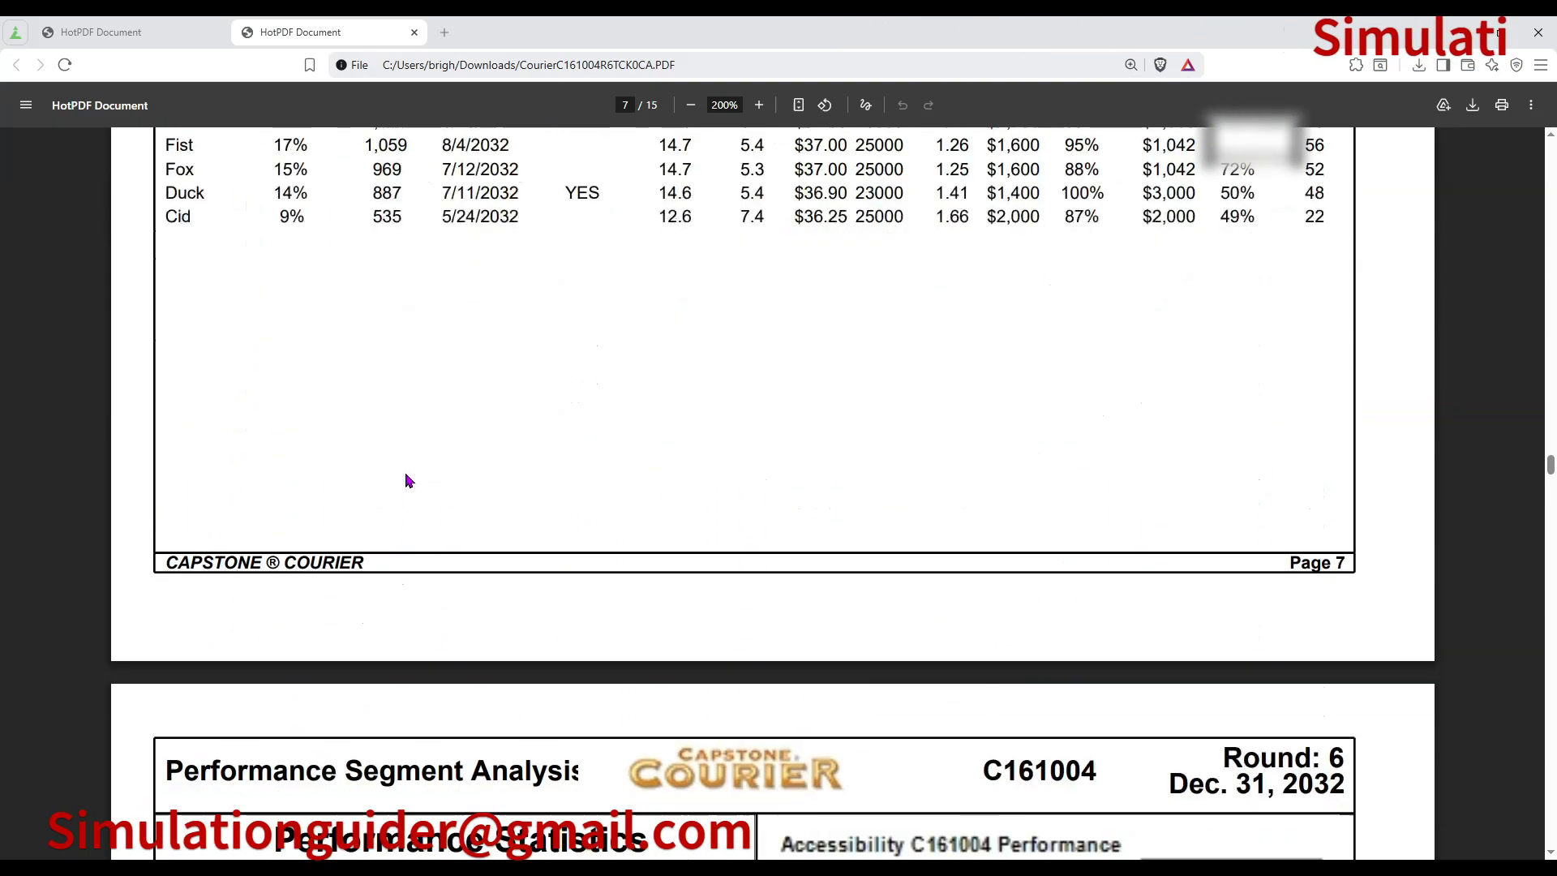
scroll(406, 479, down, 10)
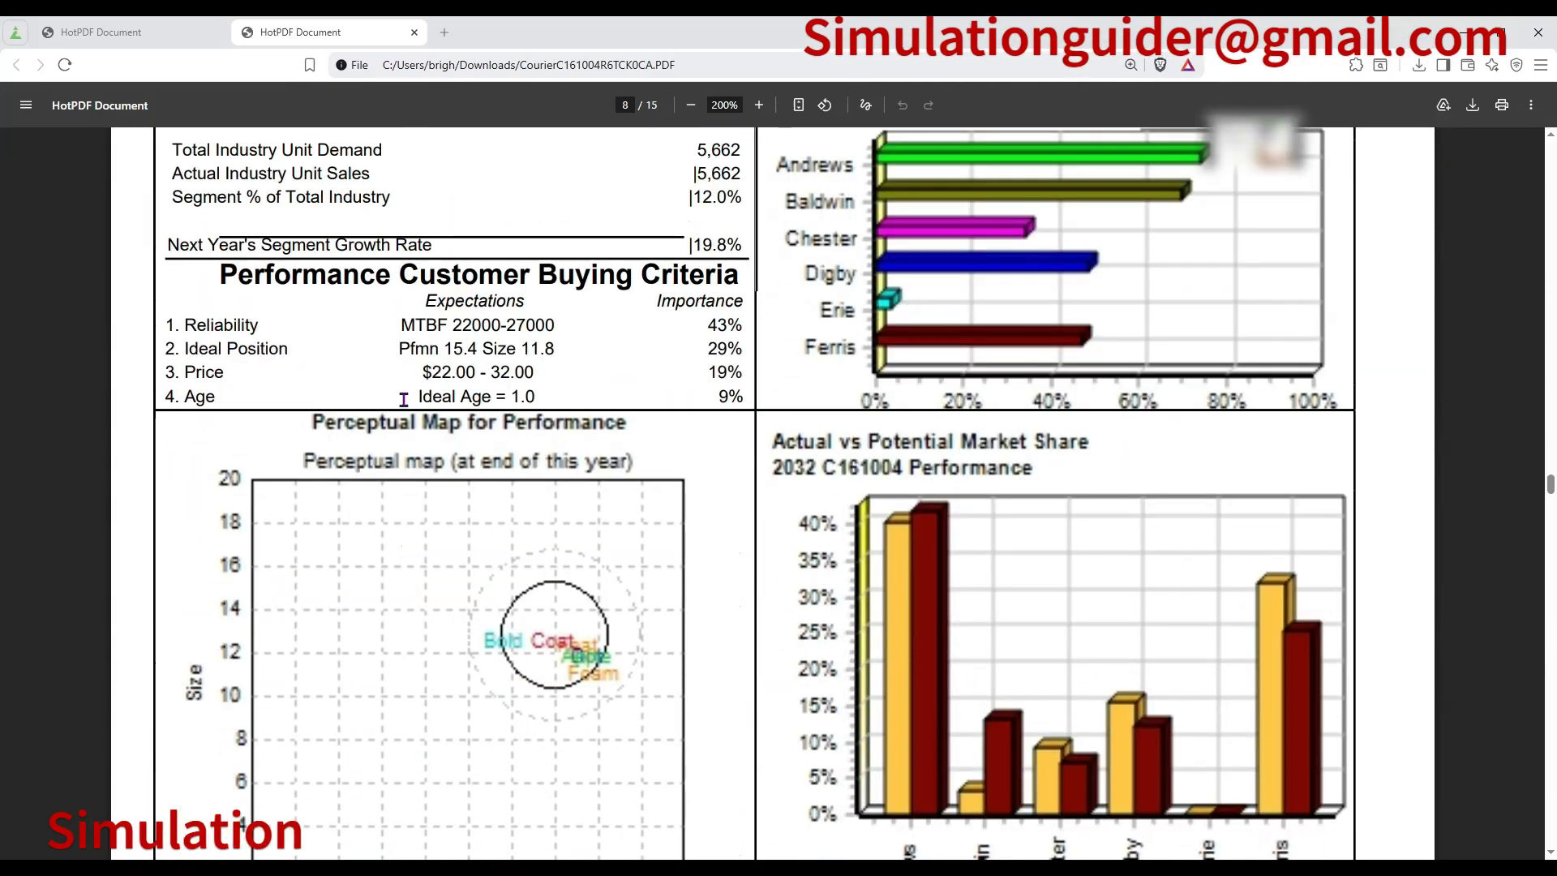
drag(258, 305, 735, 412)
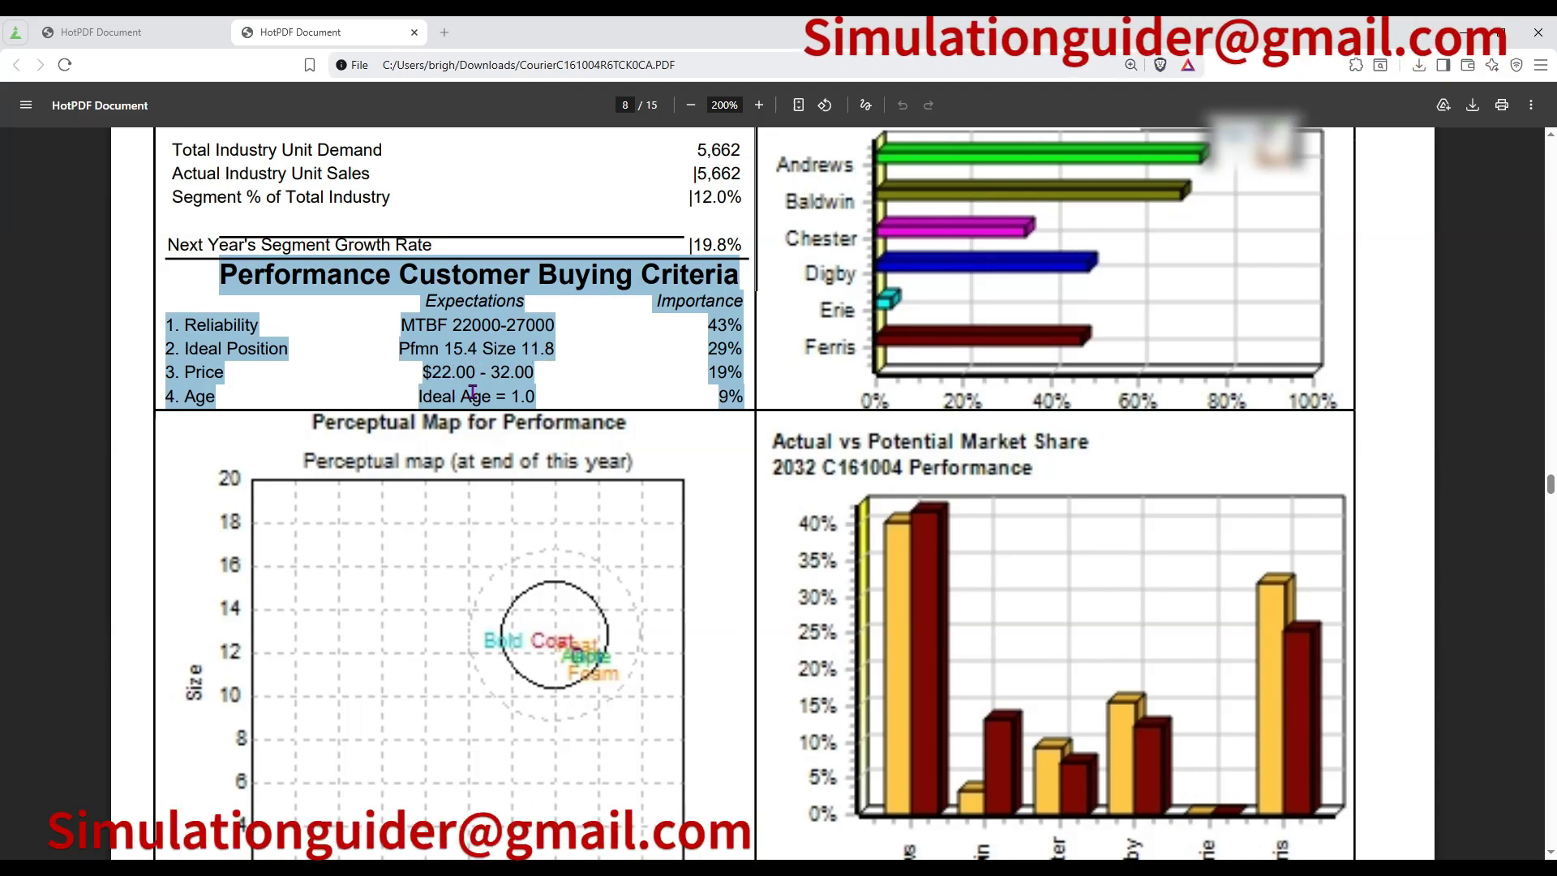
scroll(402, 412, down, 15)
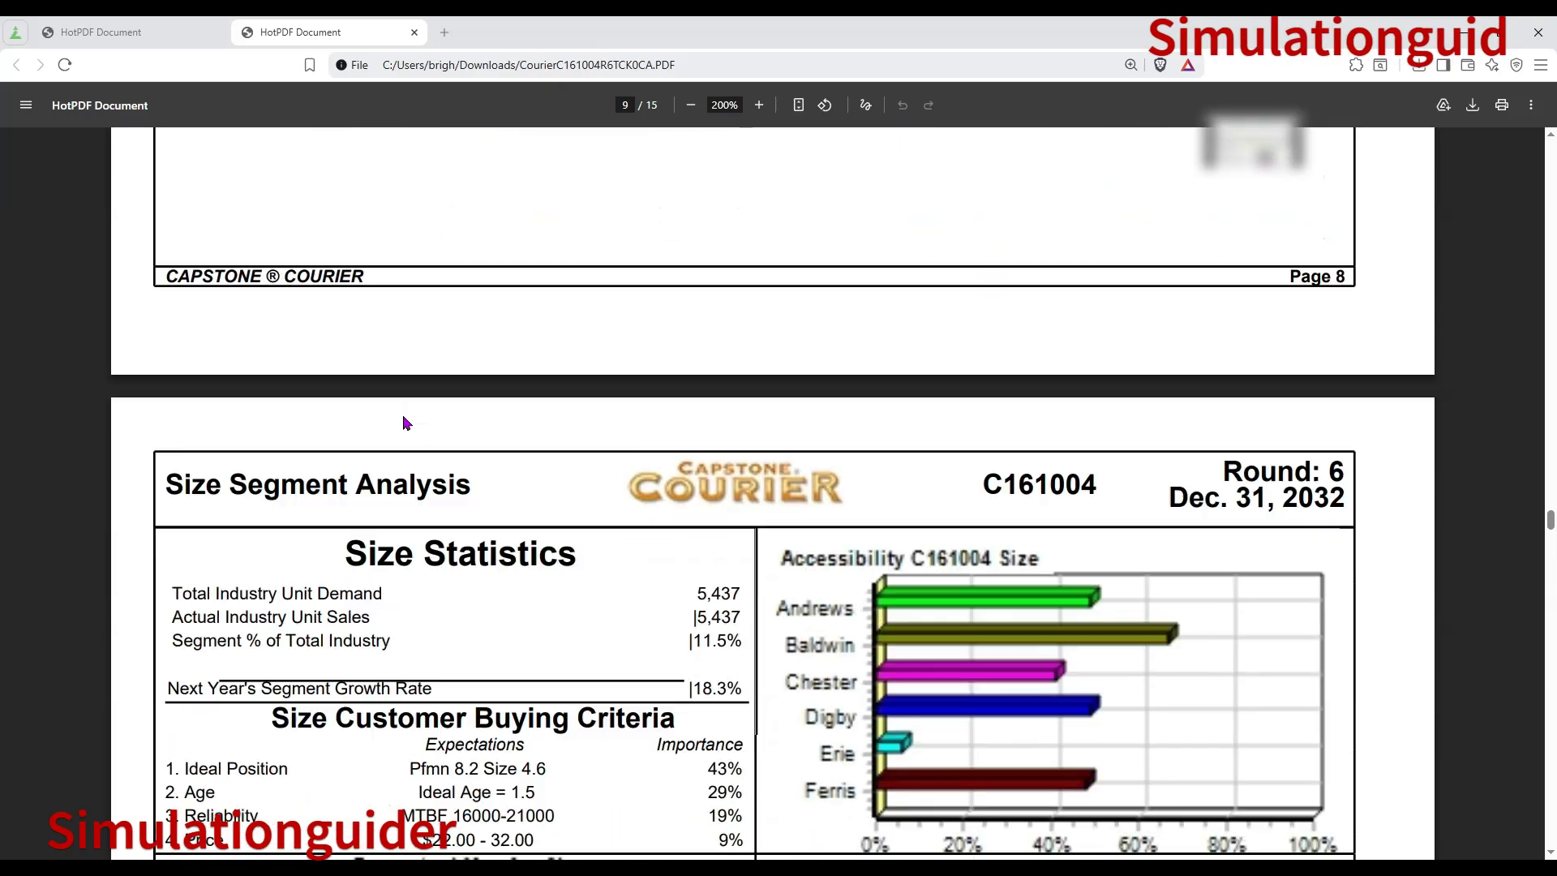
scroll(405, 422, down, 5)
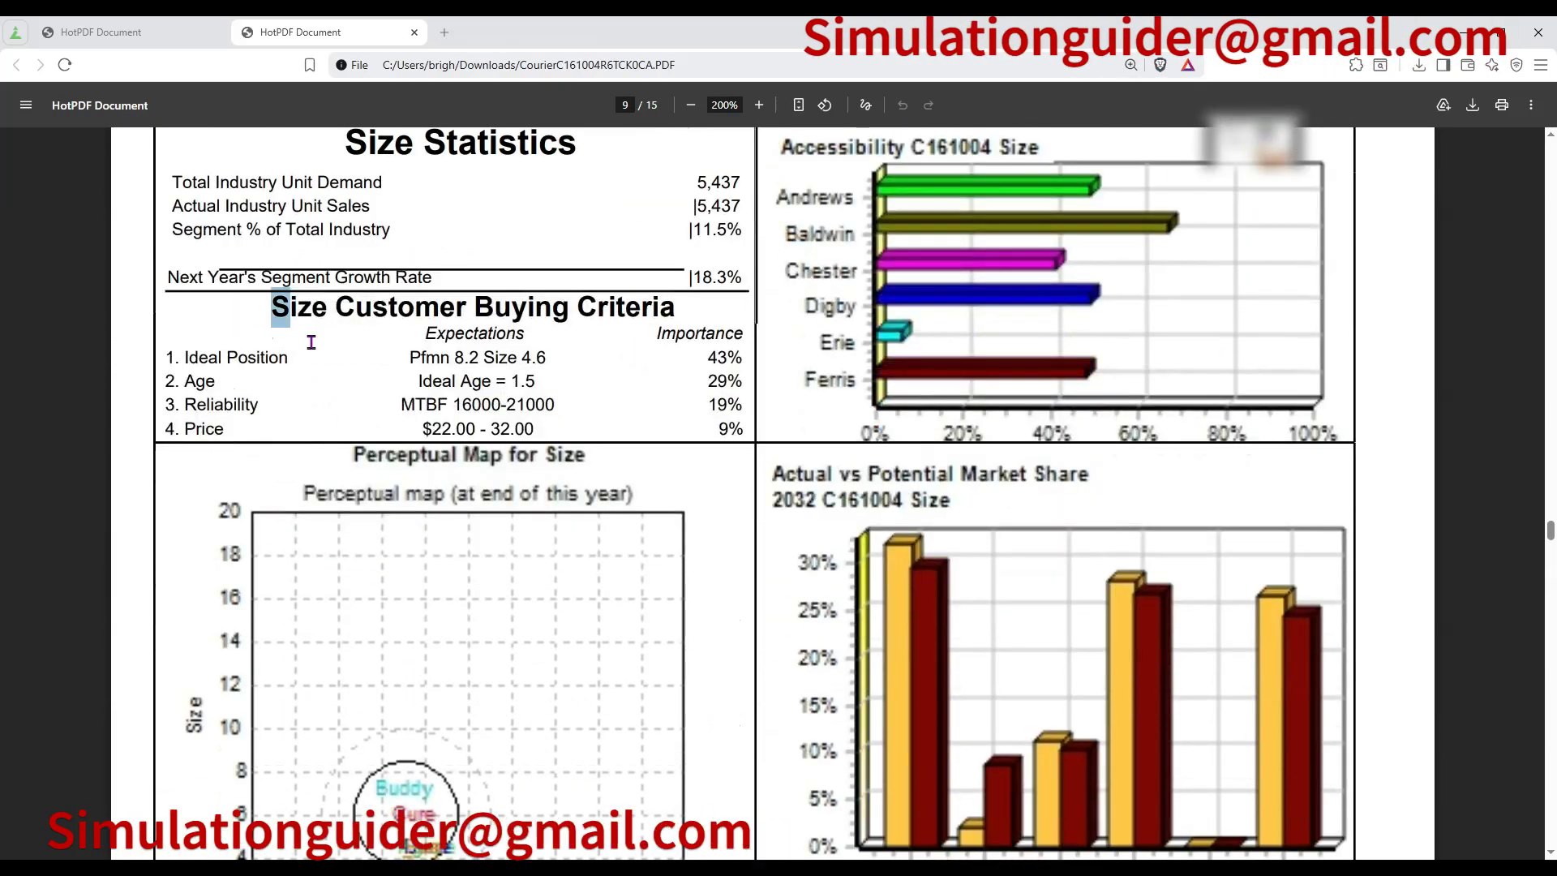
drag(311, 341, 566, 443)
drag(707, 430, 742, 431)
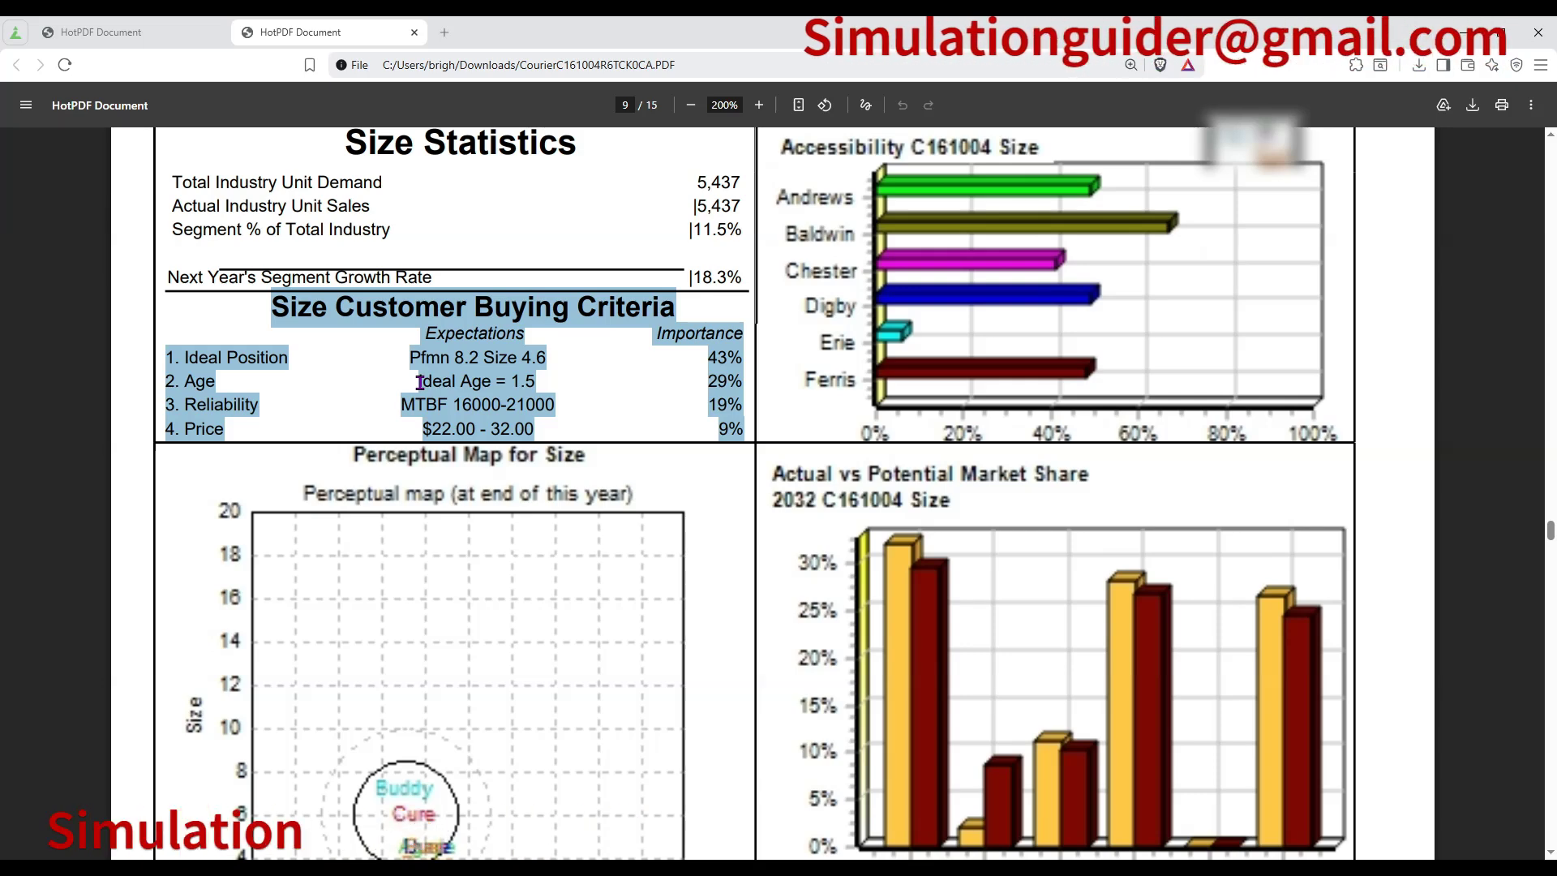
Switch to the Capstone simulation and open the TQM decisions to review the process management initiatives and projected cumulative impacts.
click(16, 34)
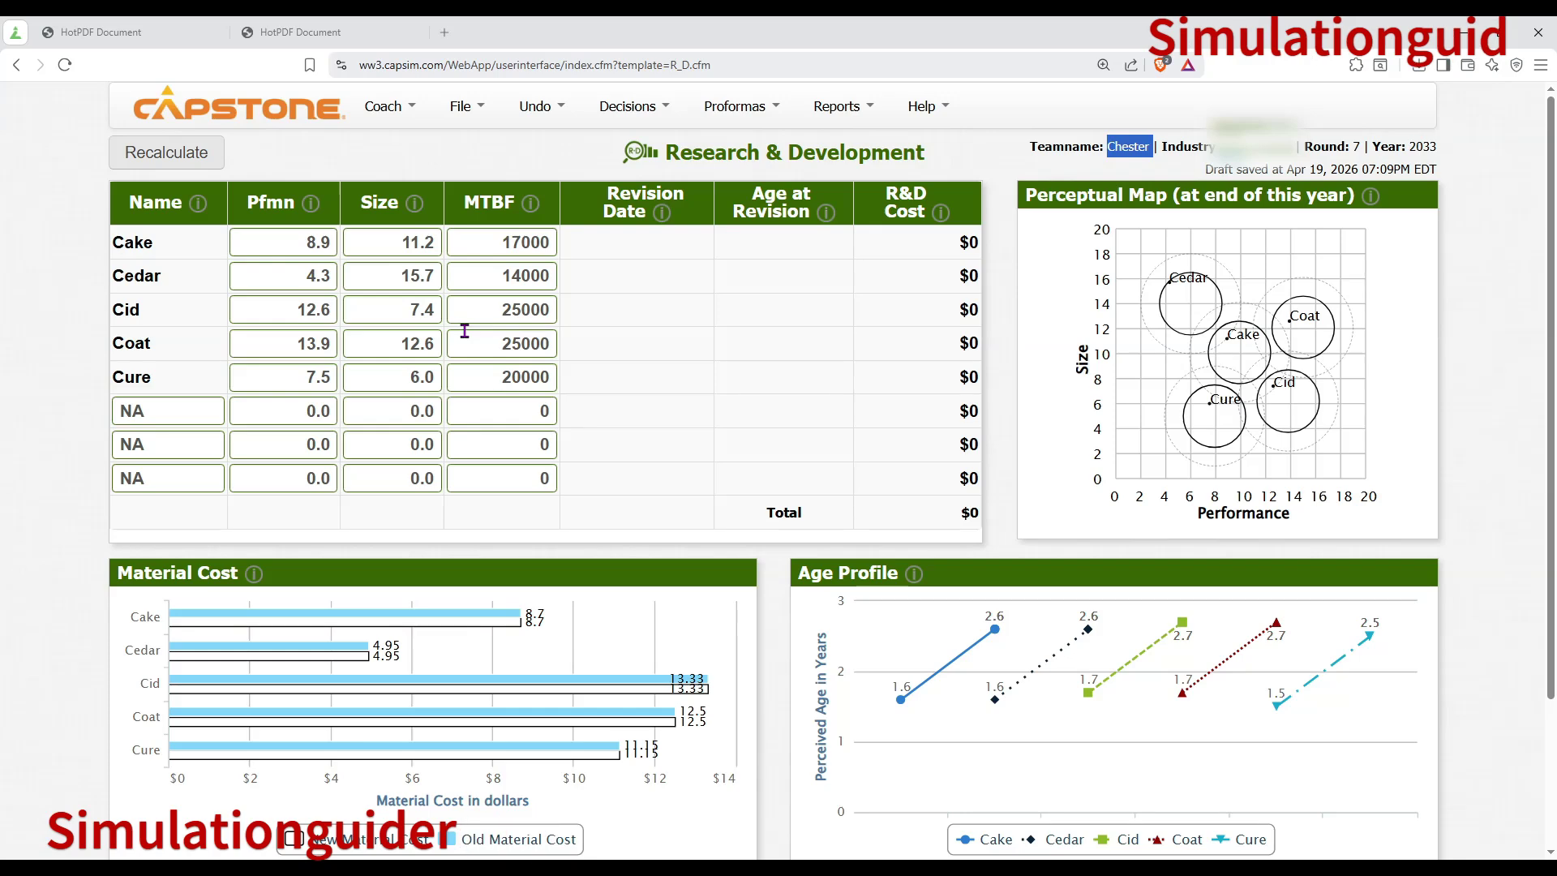
click(627, 109)
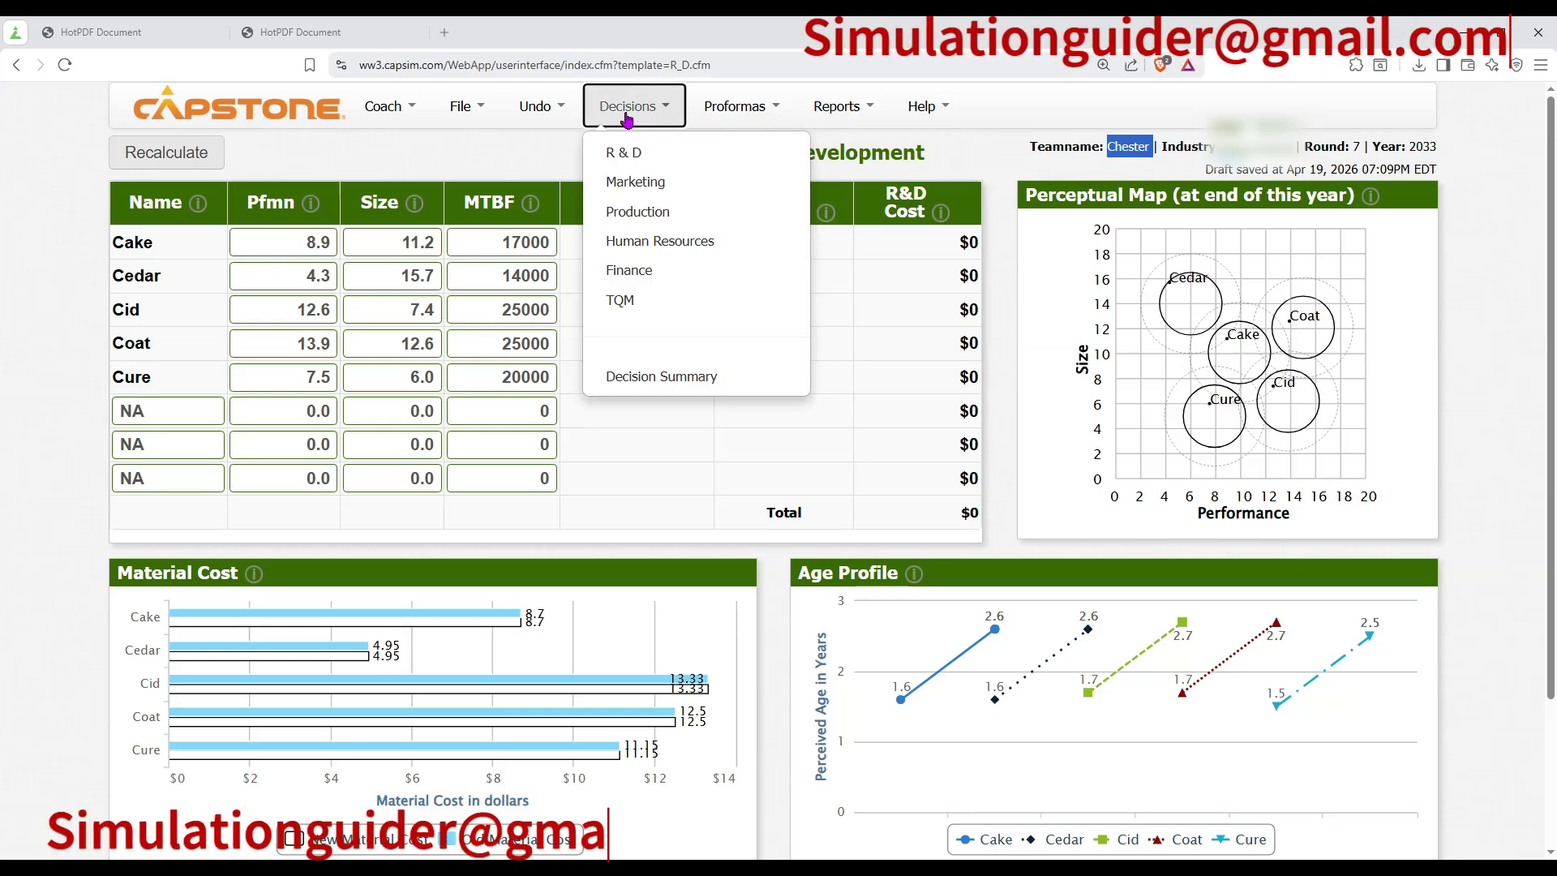
click(645, 297)
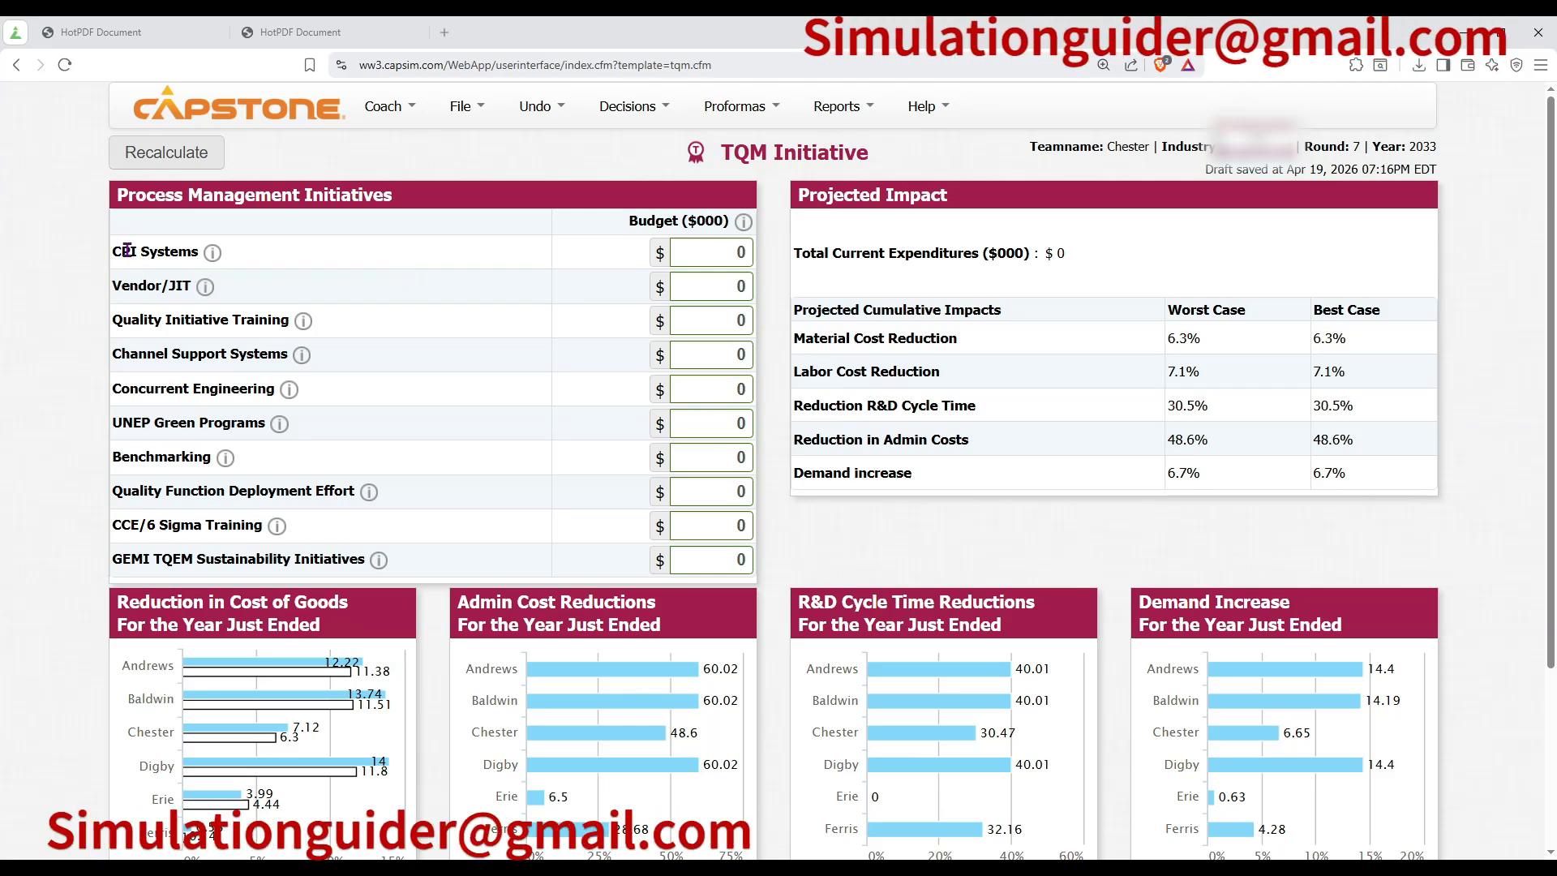
drag(128, 251, 629, 583)
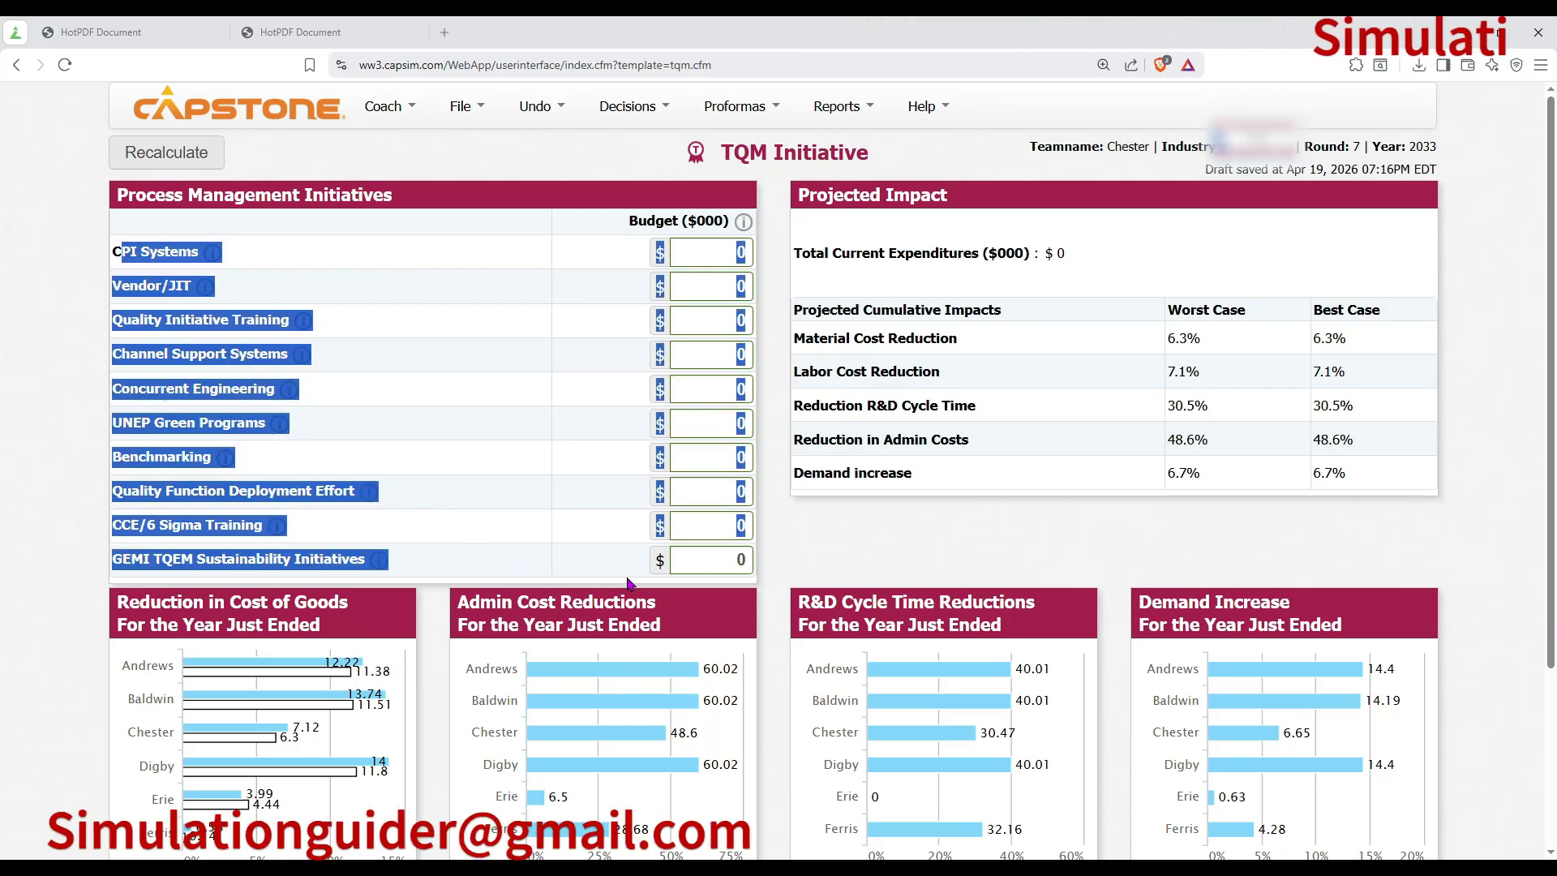
click(740, 570)
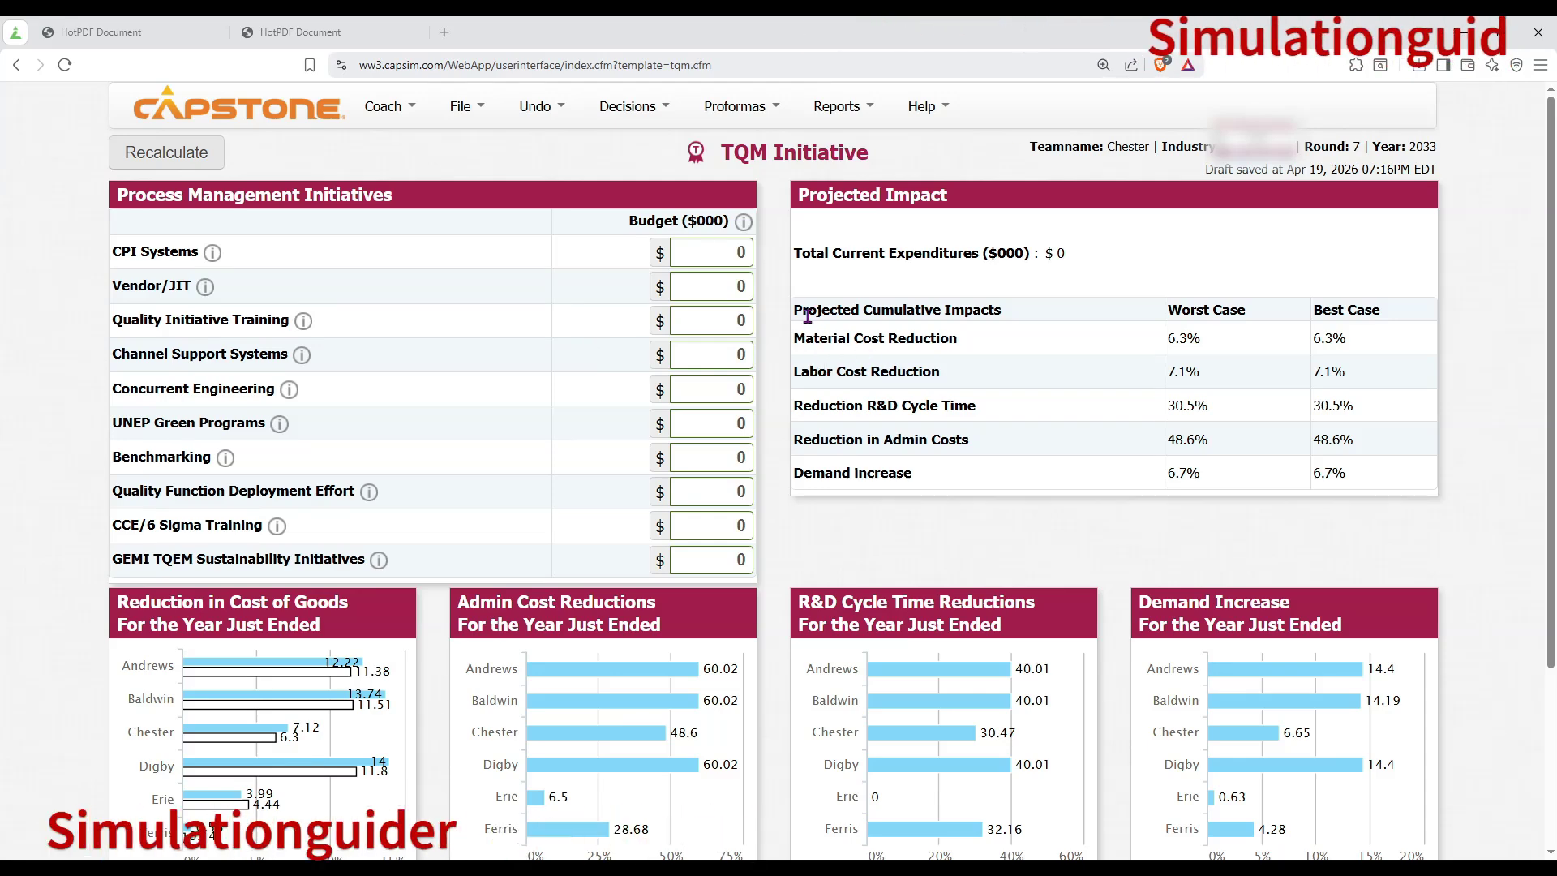
drag(801, 310, 925, 477)
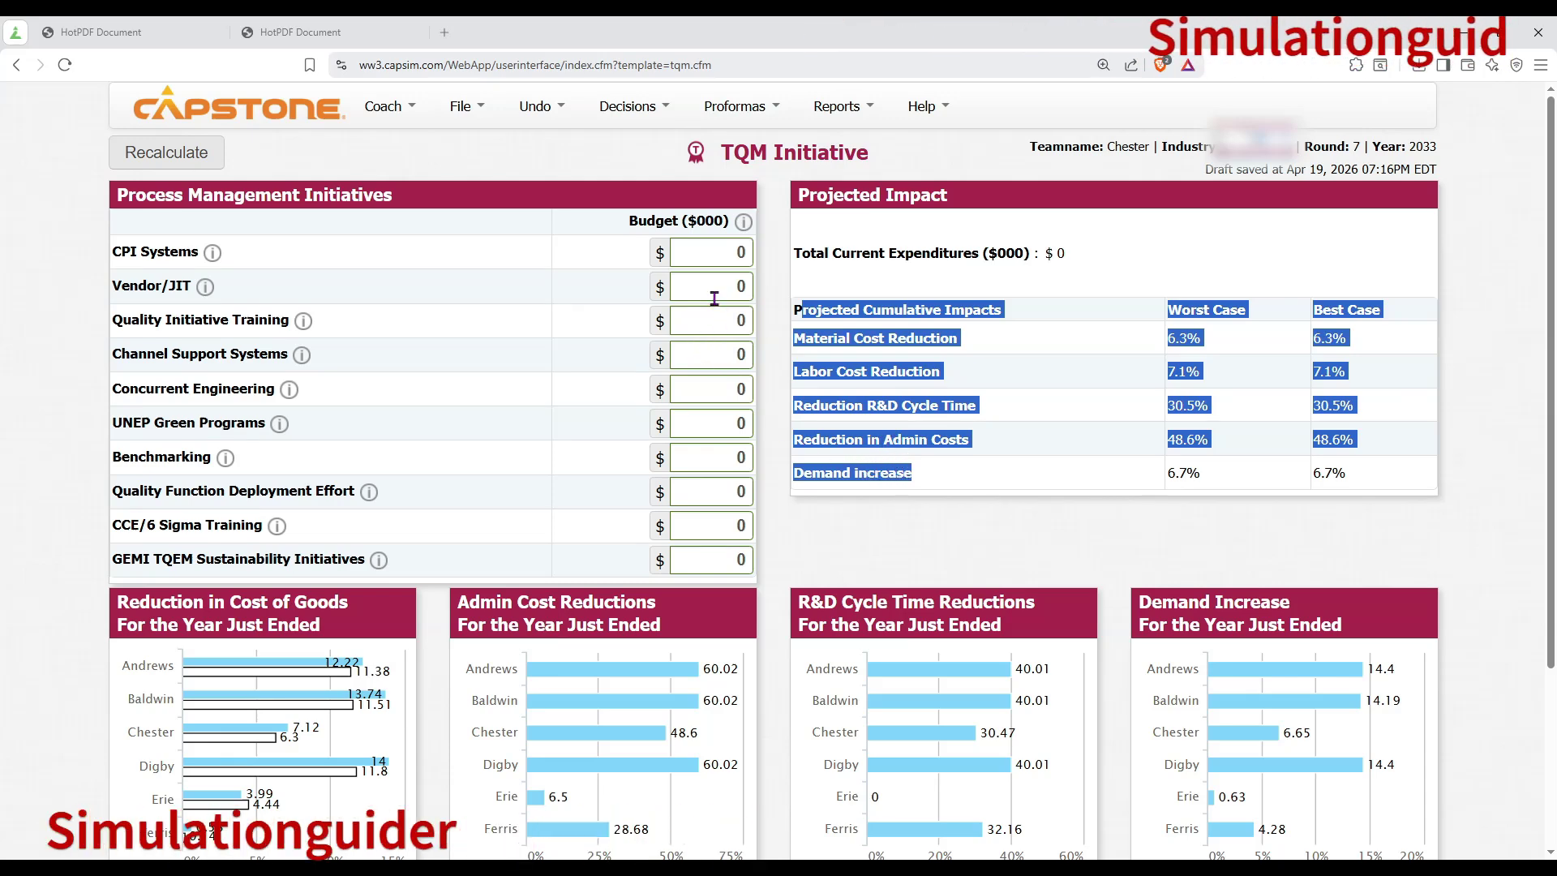
Set the TQM budgets for CPI Systems, Vendor/JIT, Quality Initiative Training and Channel Support Systems to 1500 each.
click(704, 262)
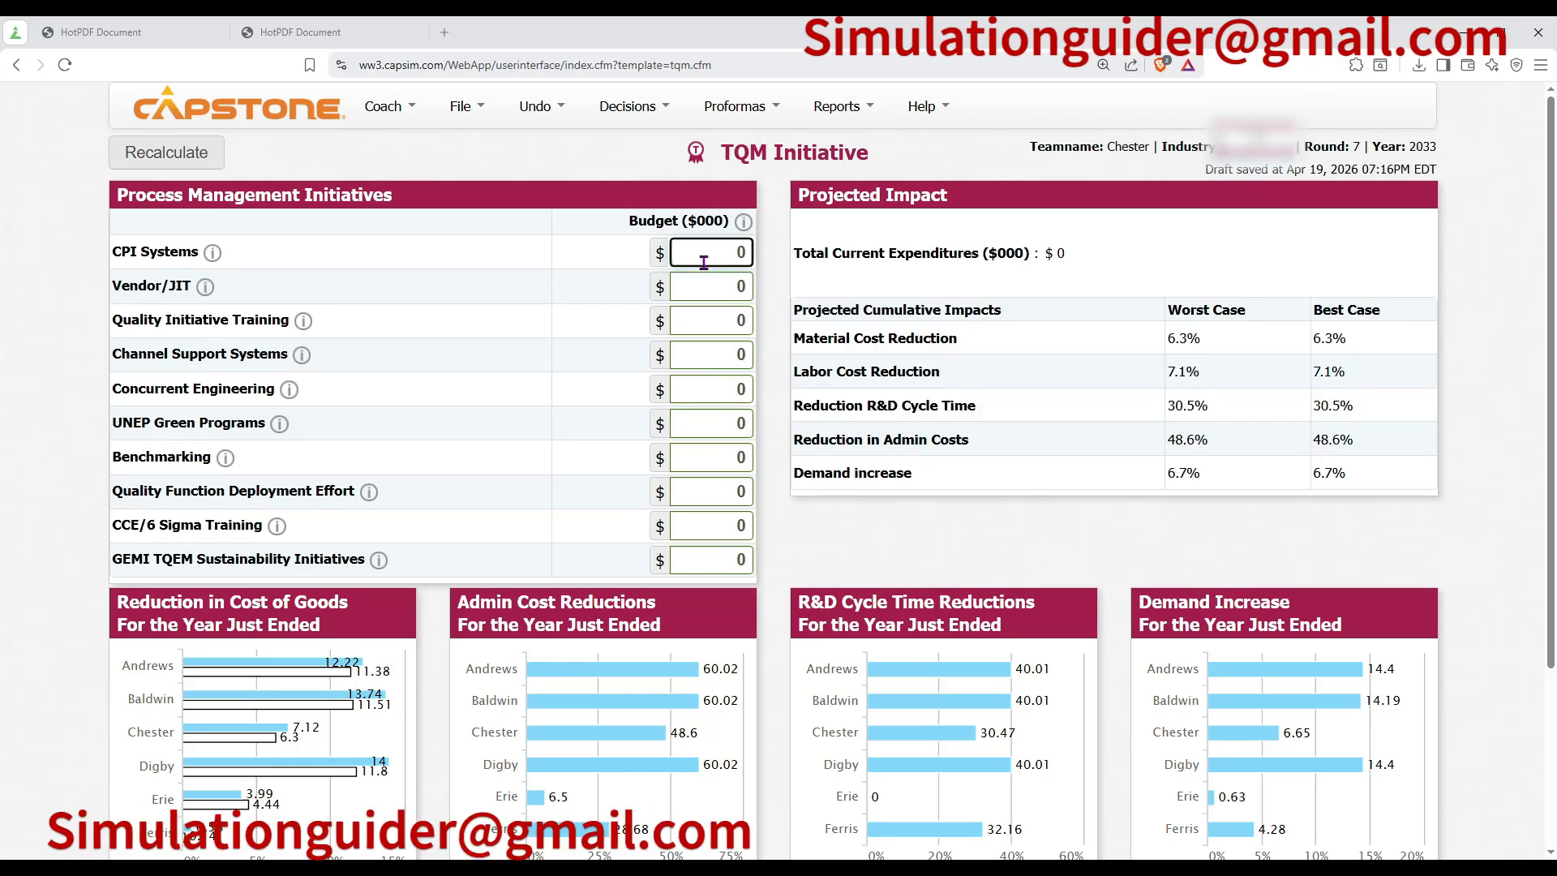
text(1500)
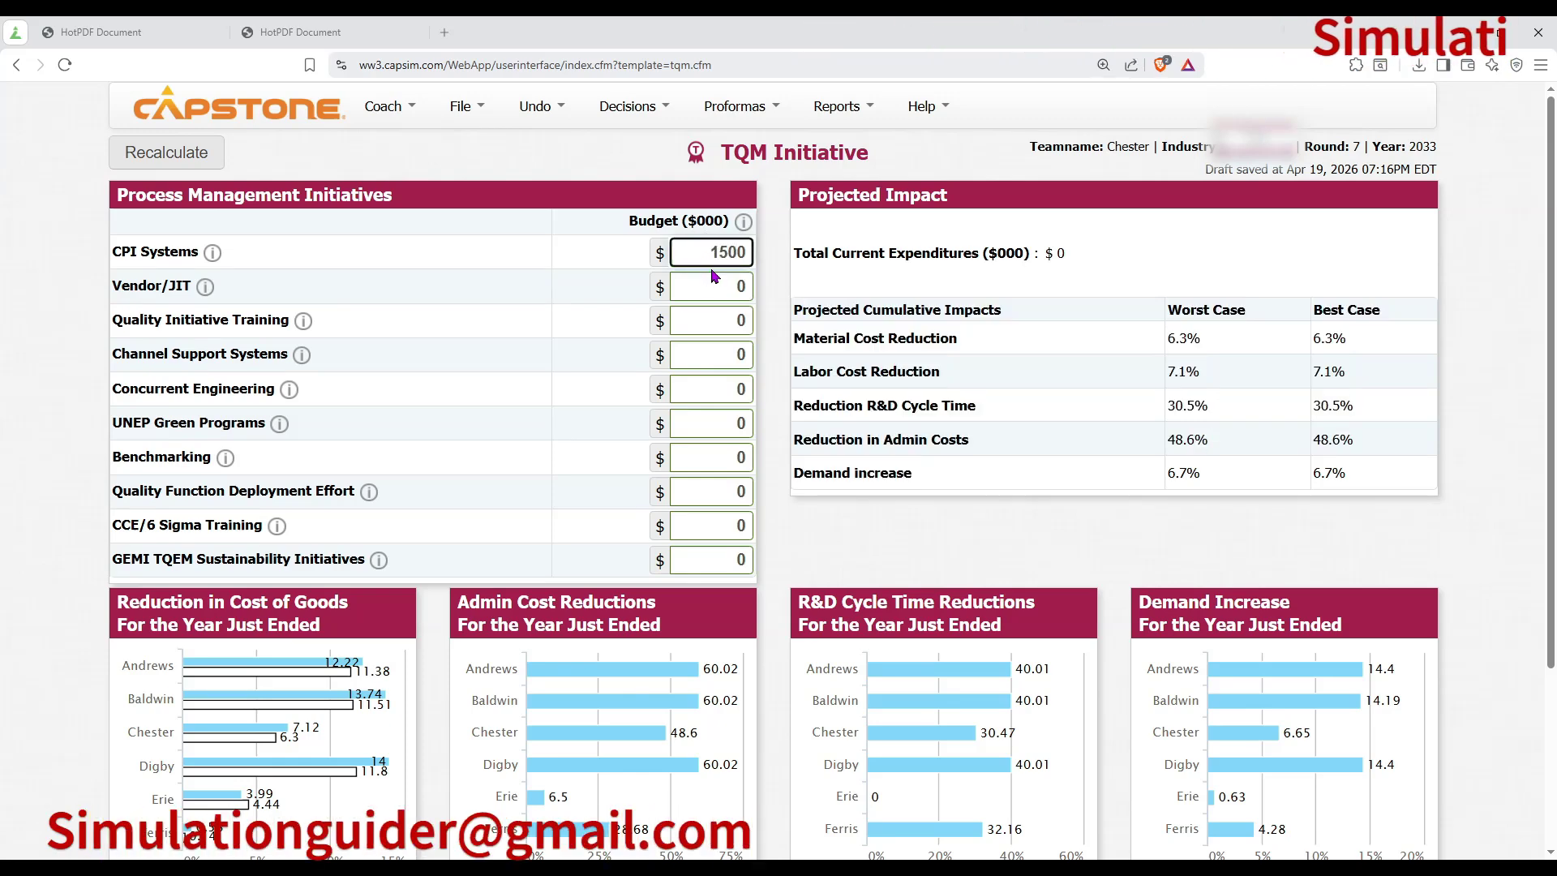
key(BackSpace)
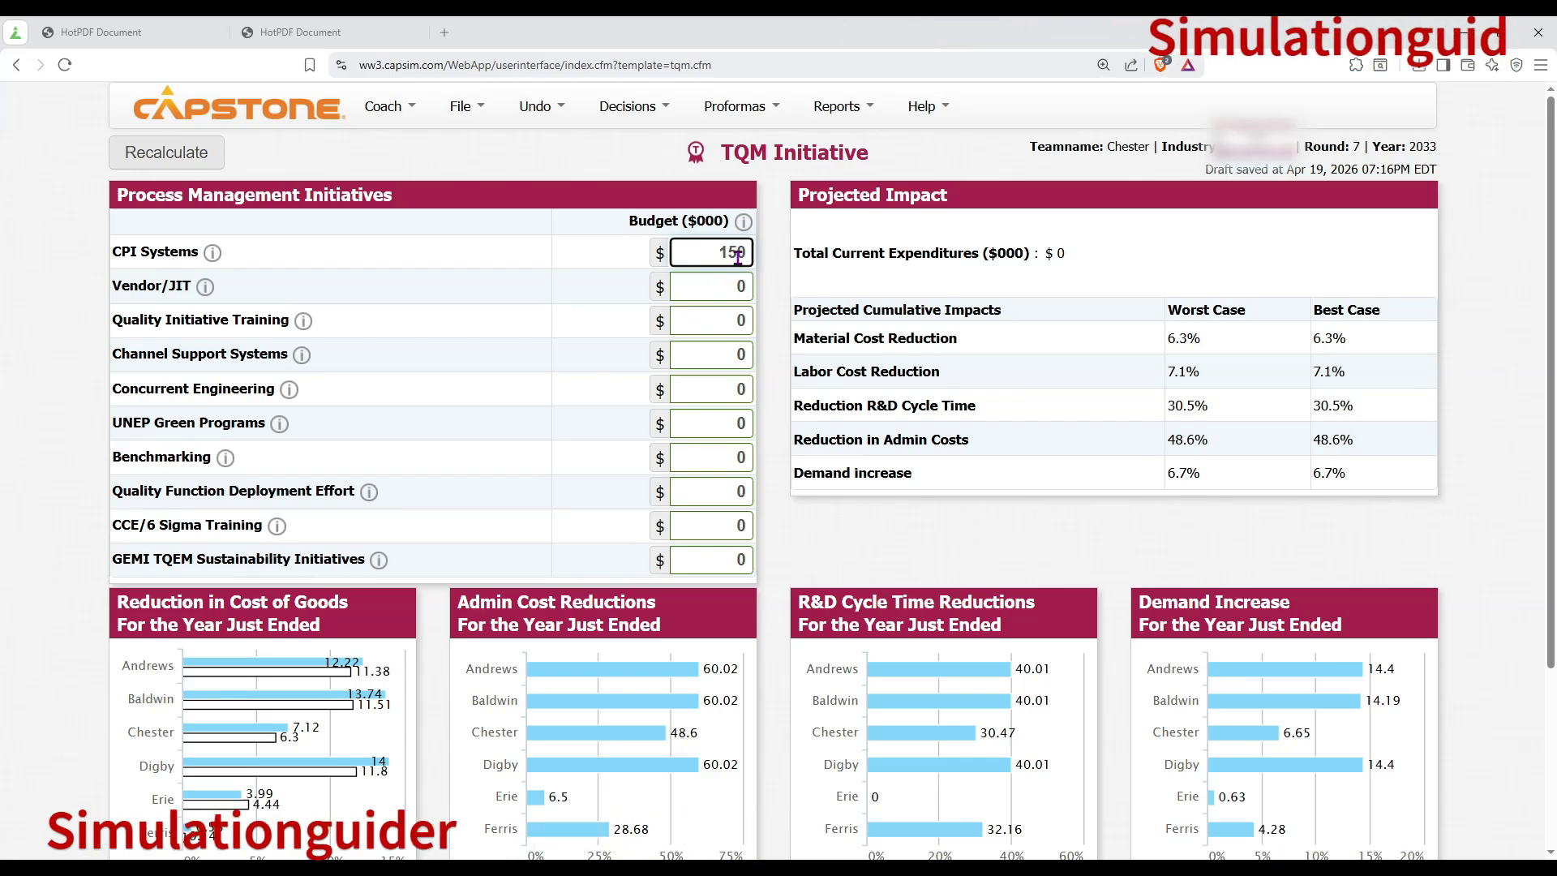
text(0)
click(723, 287)
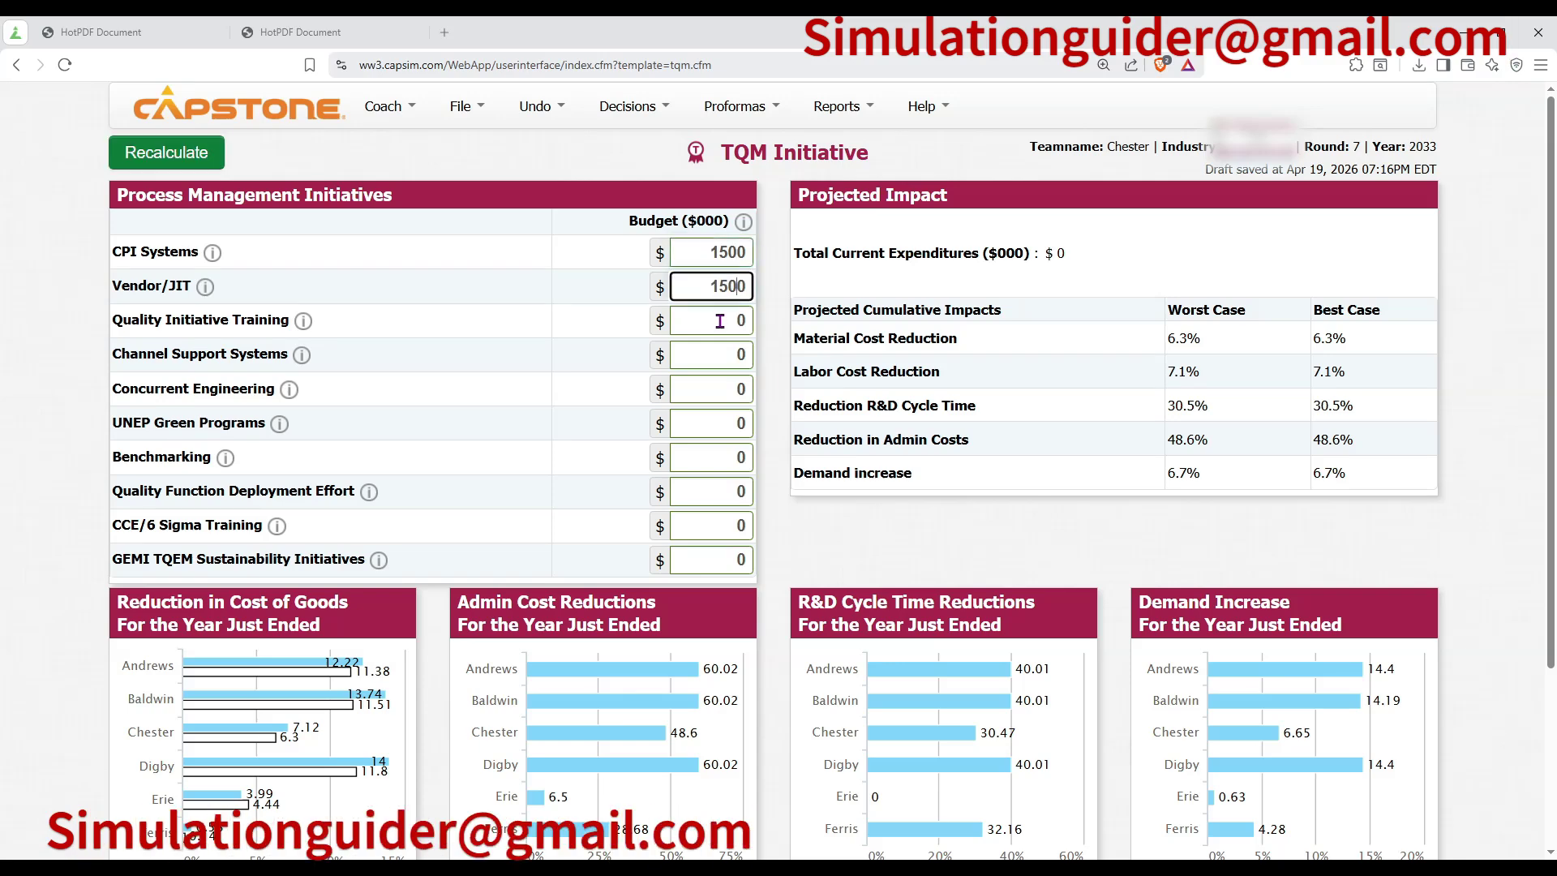
click(717, 355)
text(1500)
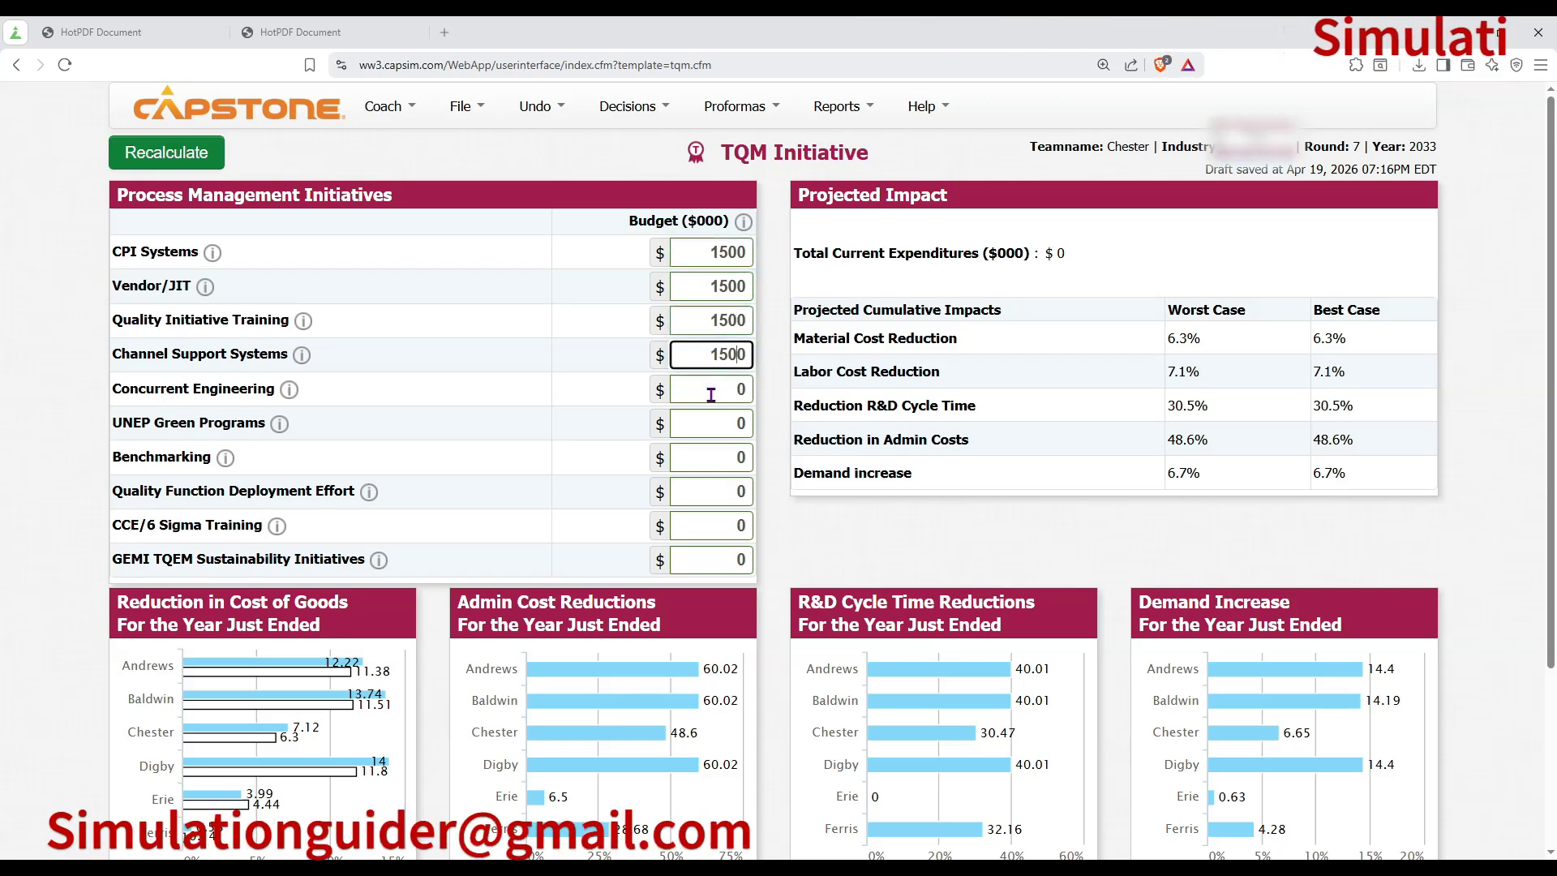
Set the remaining six TQM initiative budgets, Concurrent Engineering through GEMI TQEM Sustainability Initiatives, to 1500 each and recalculate the projected impact.
click(717, 425)
text(1500)
click(720, 459)
text(1500)
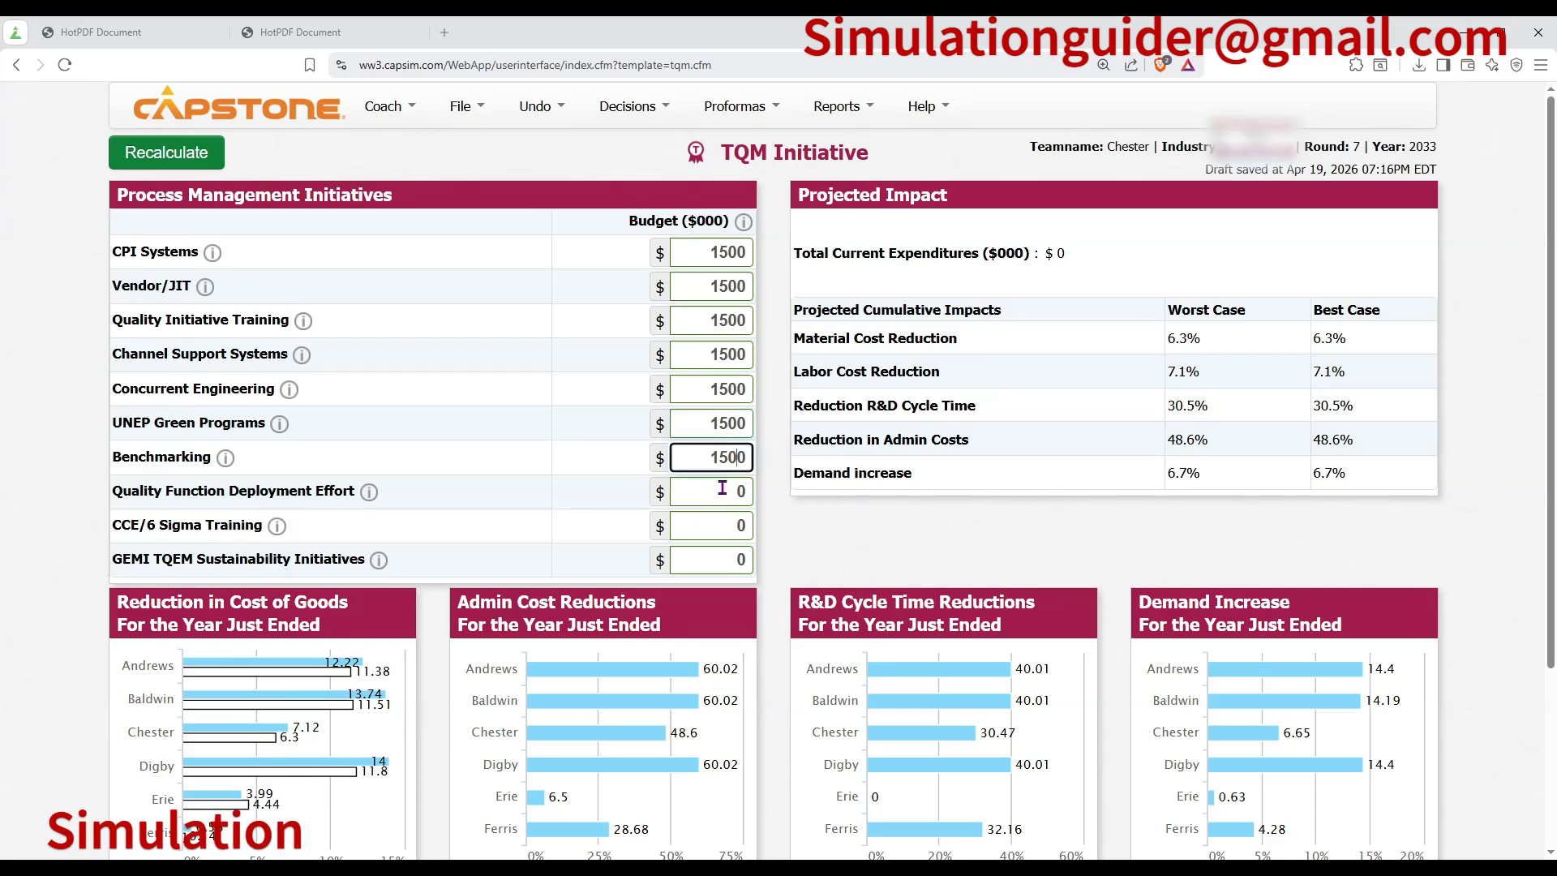
click(724, 496)
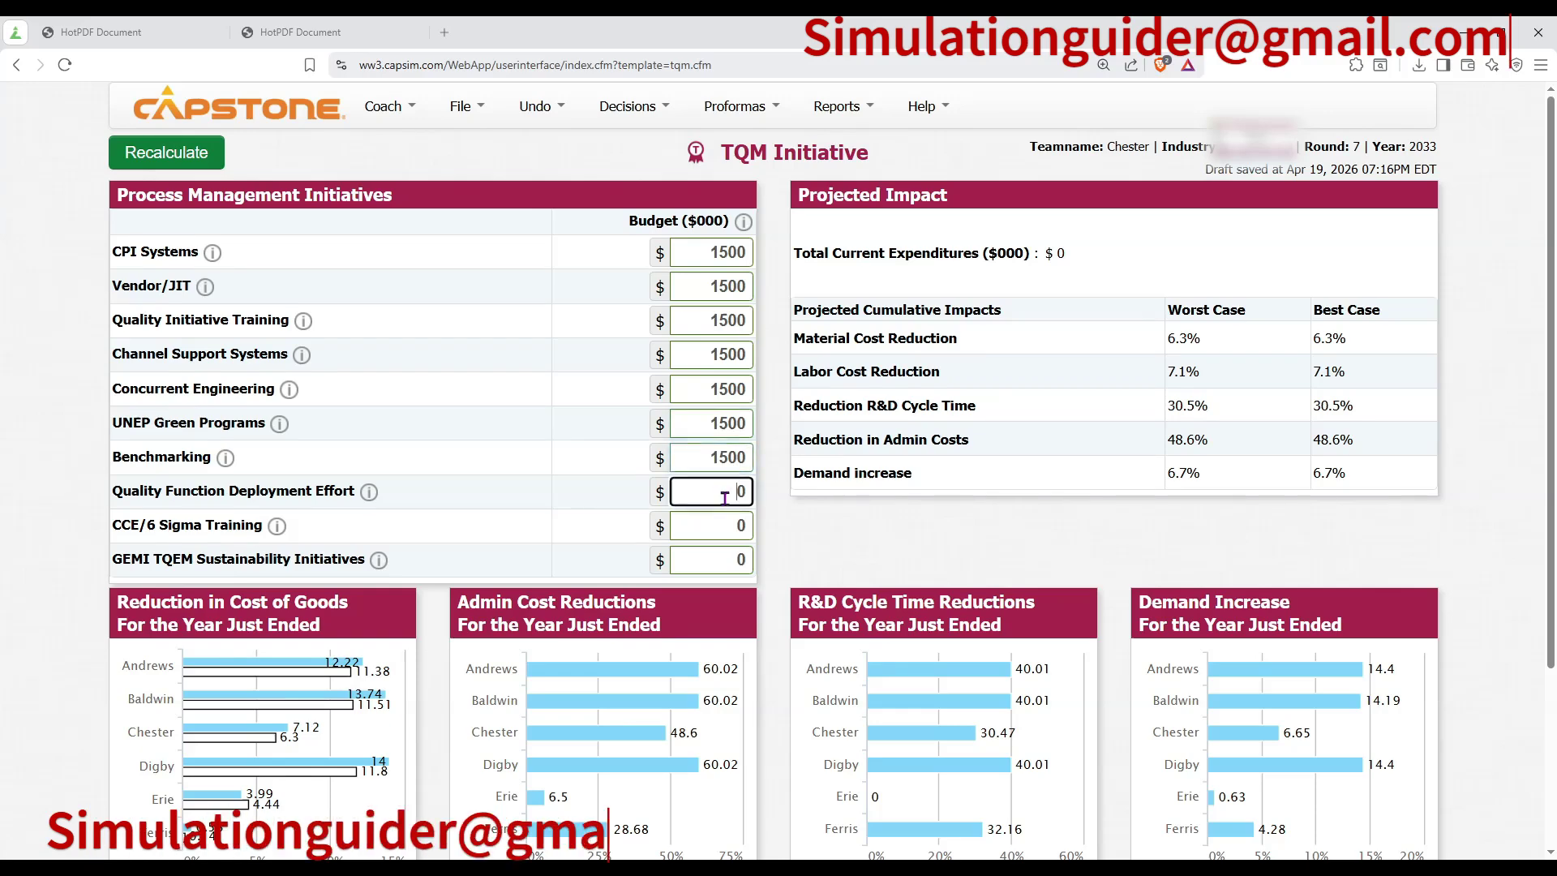
click(715, 563)
text(1500)
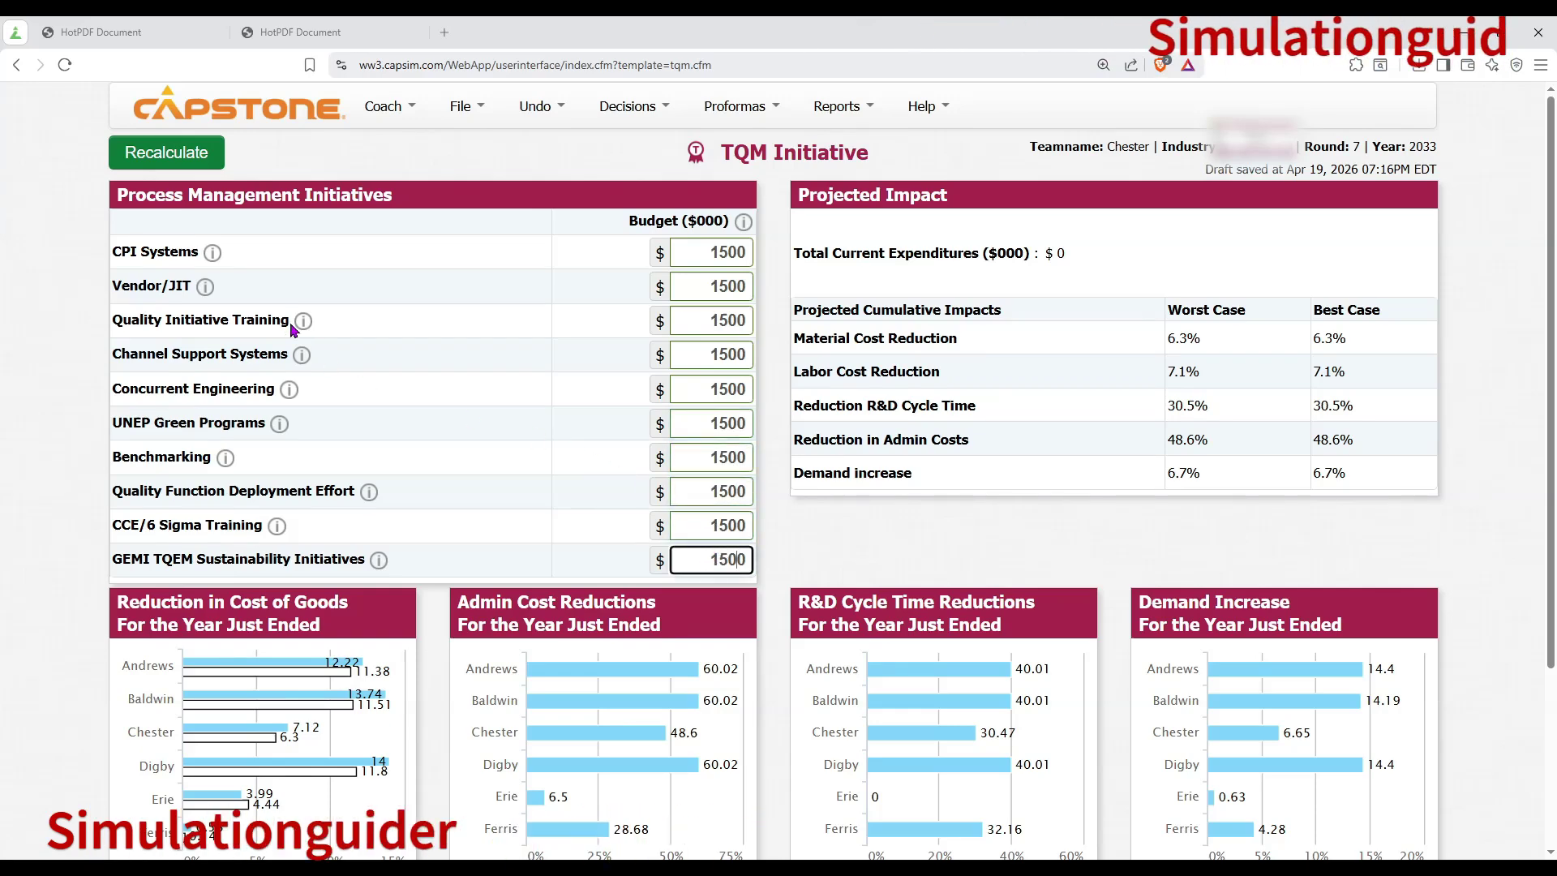
click(166, 153)
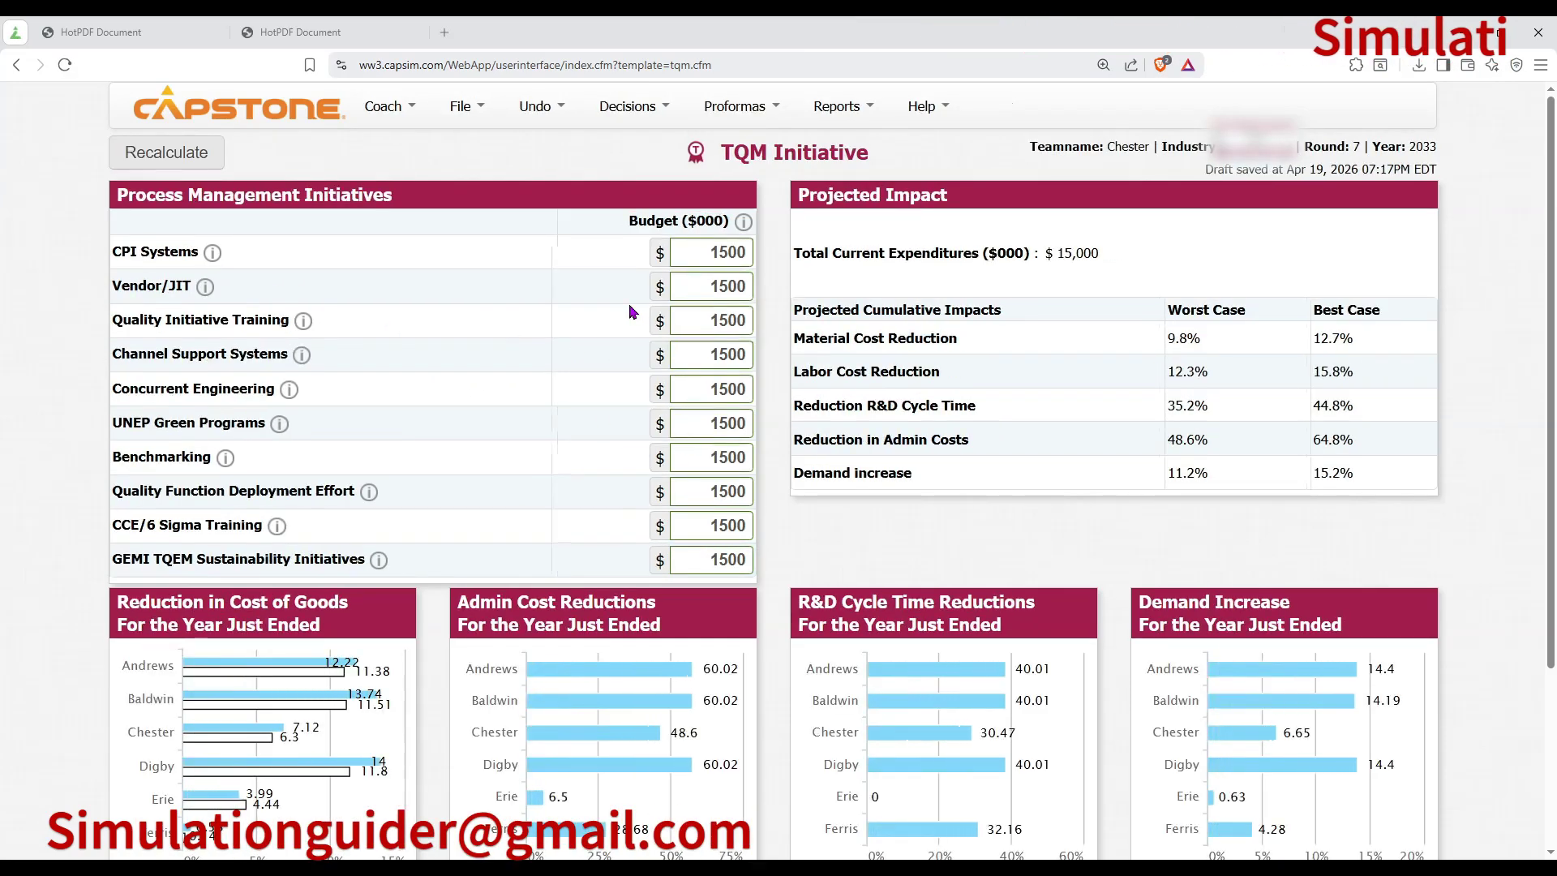
Examine the worst-case and best-case projected cumulative impacts of the TQM spending, especially the demand increase.
drag(817, 309, 1376, 484)
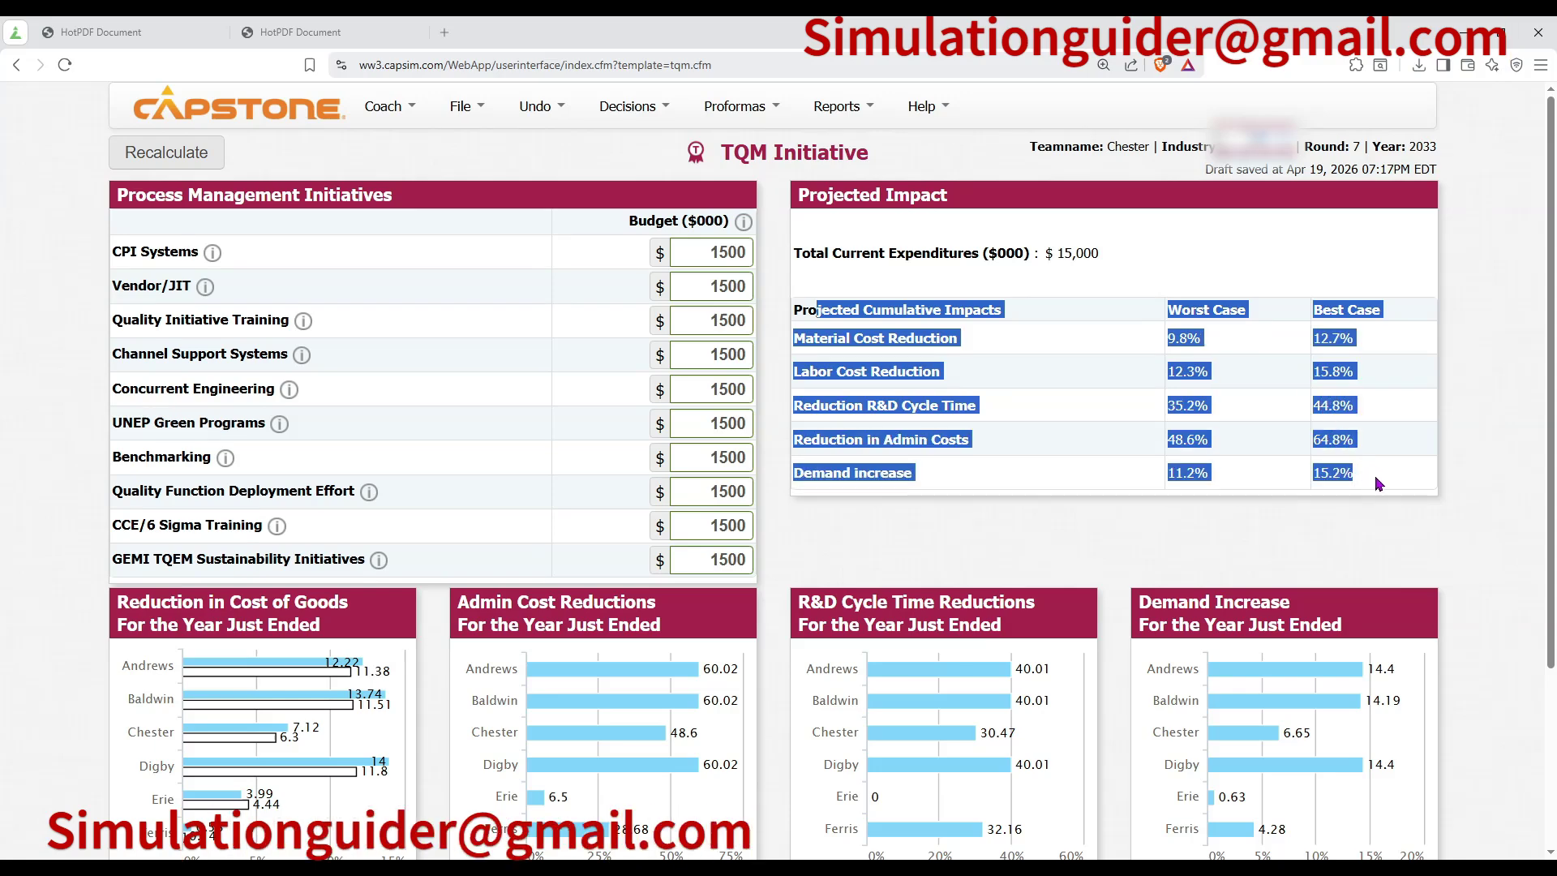
click(1176, 488)
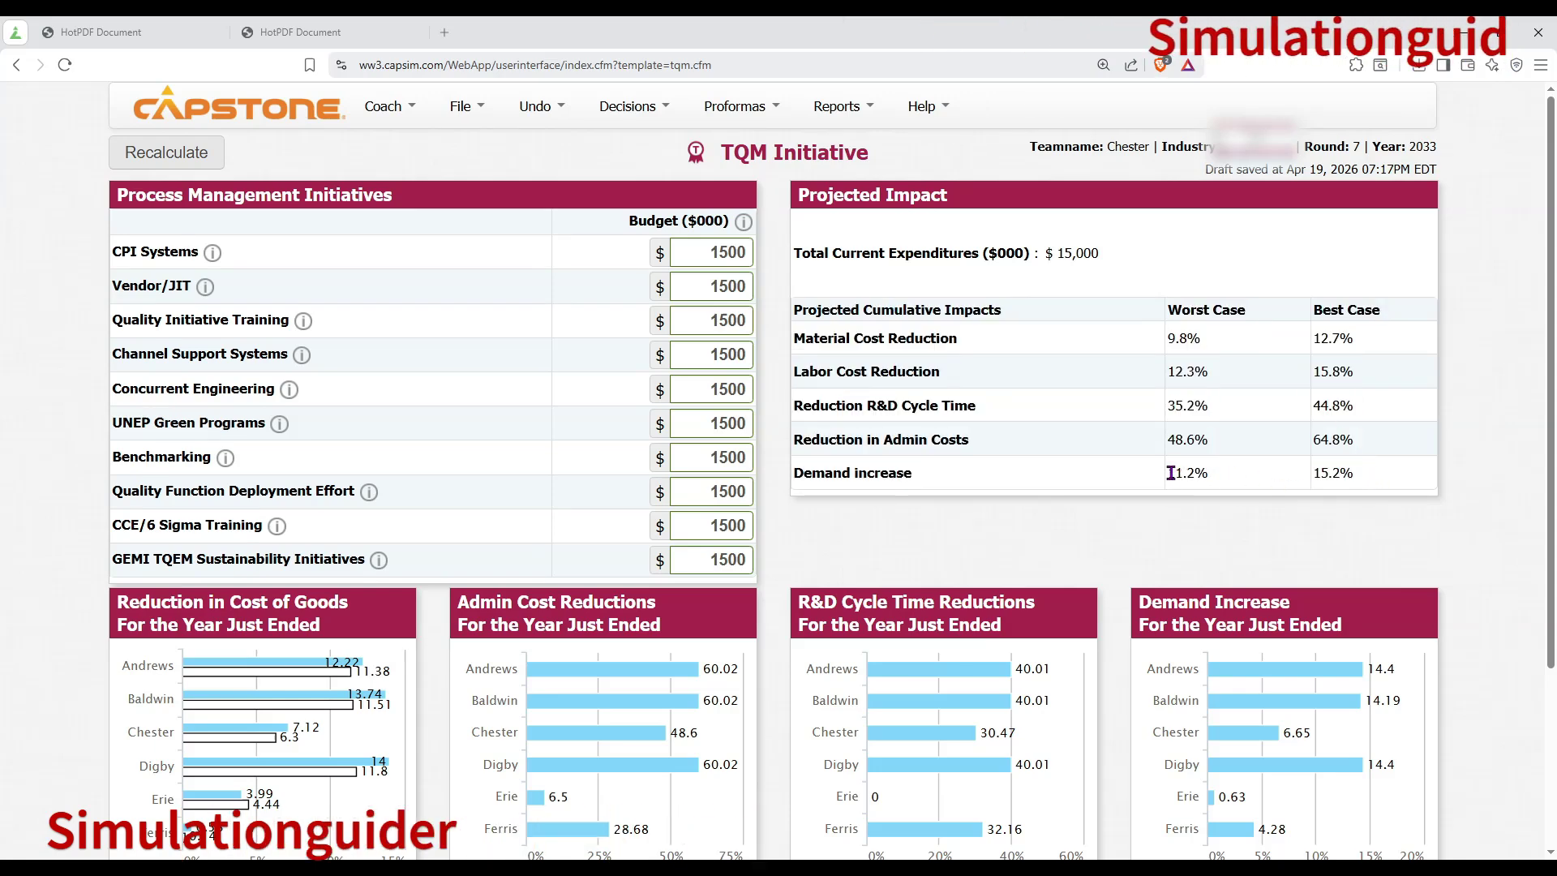
drag(1173, 476, 1210, 475)
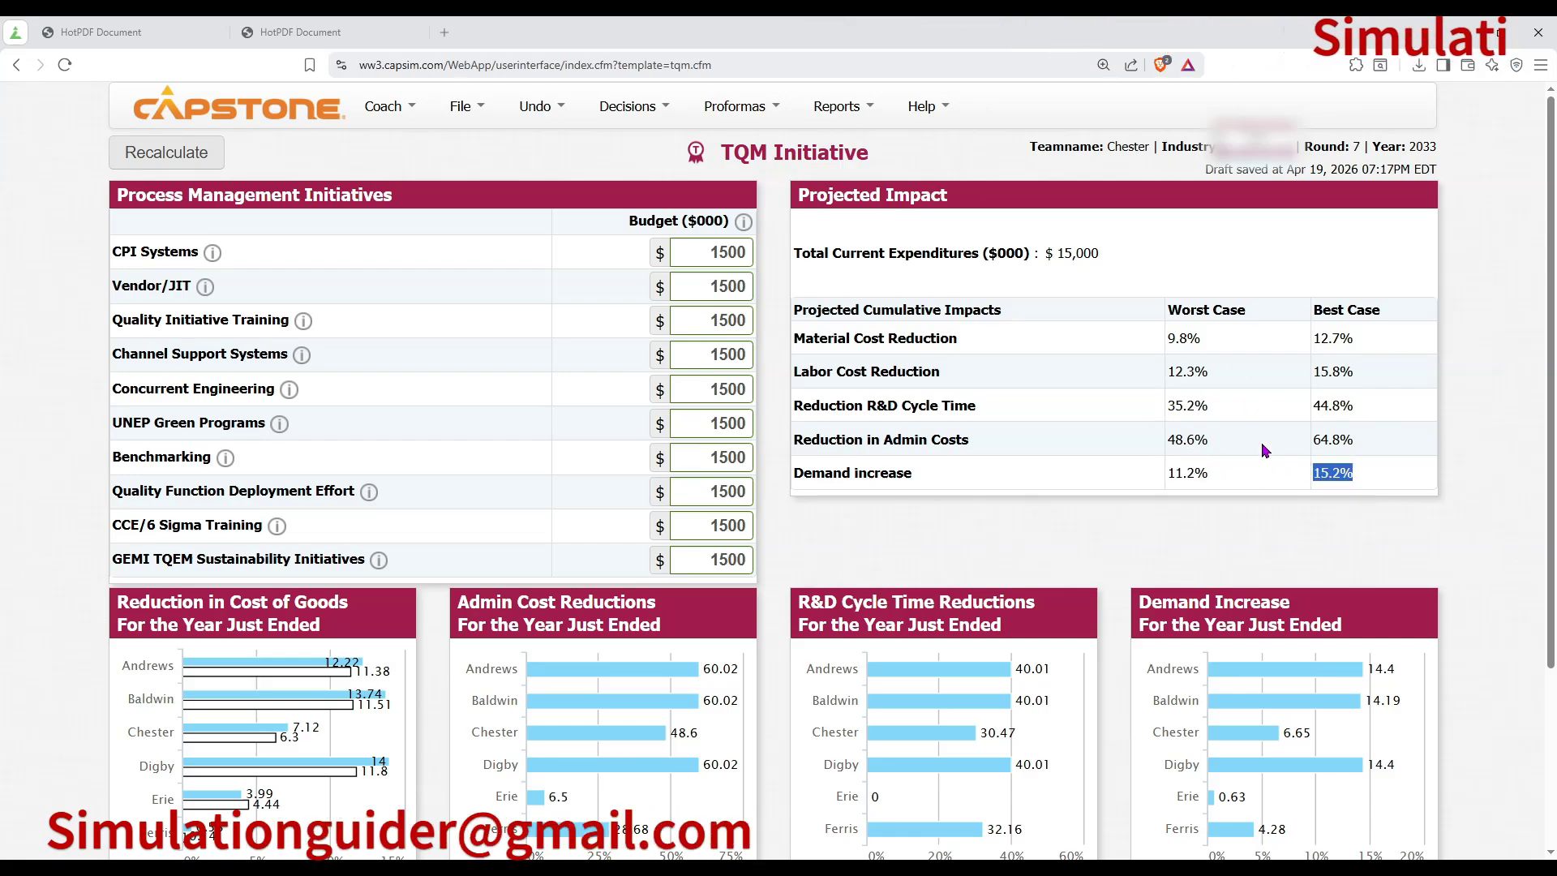
scroll(1030, 410, down, 3)
scroll(817, 403, up, 3)
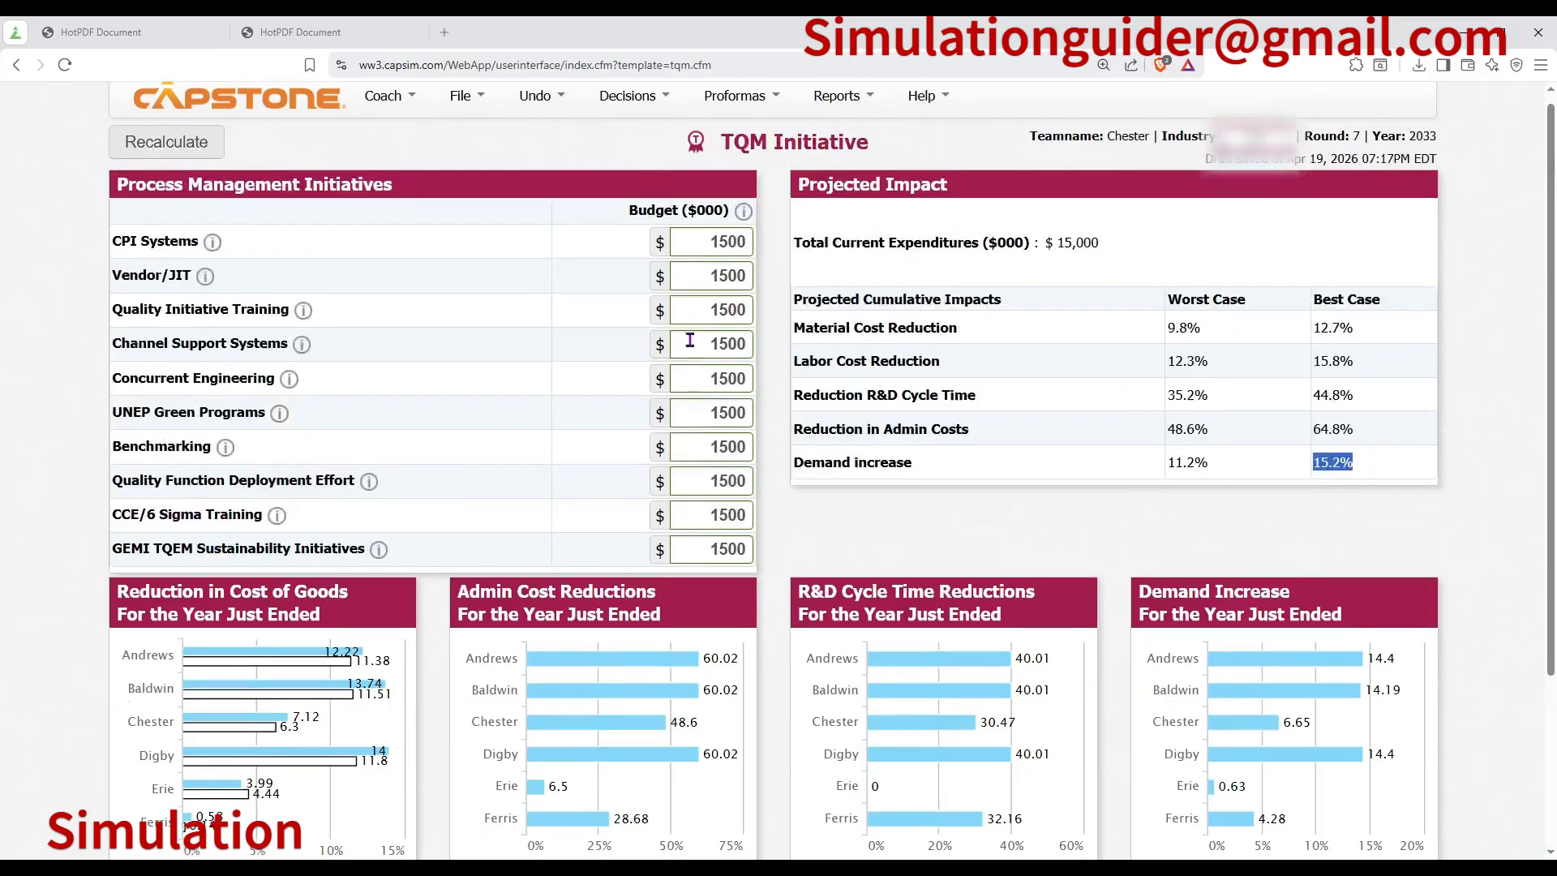
Open the R&D decisions and review the products' performance and size specifications.
click(629, 113)
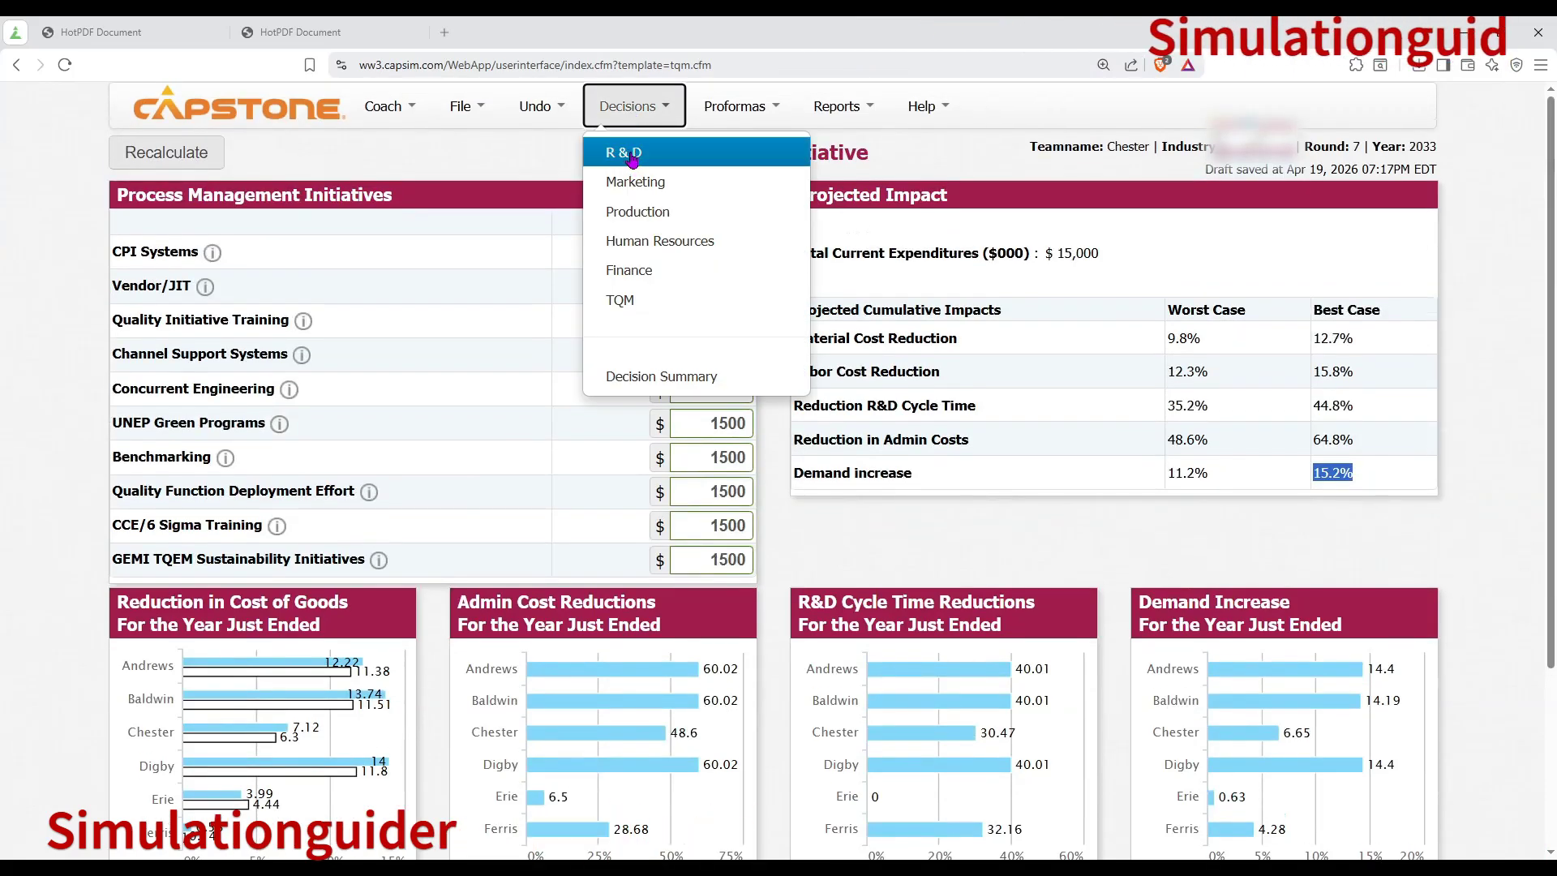
click(633, 154)
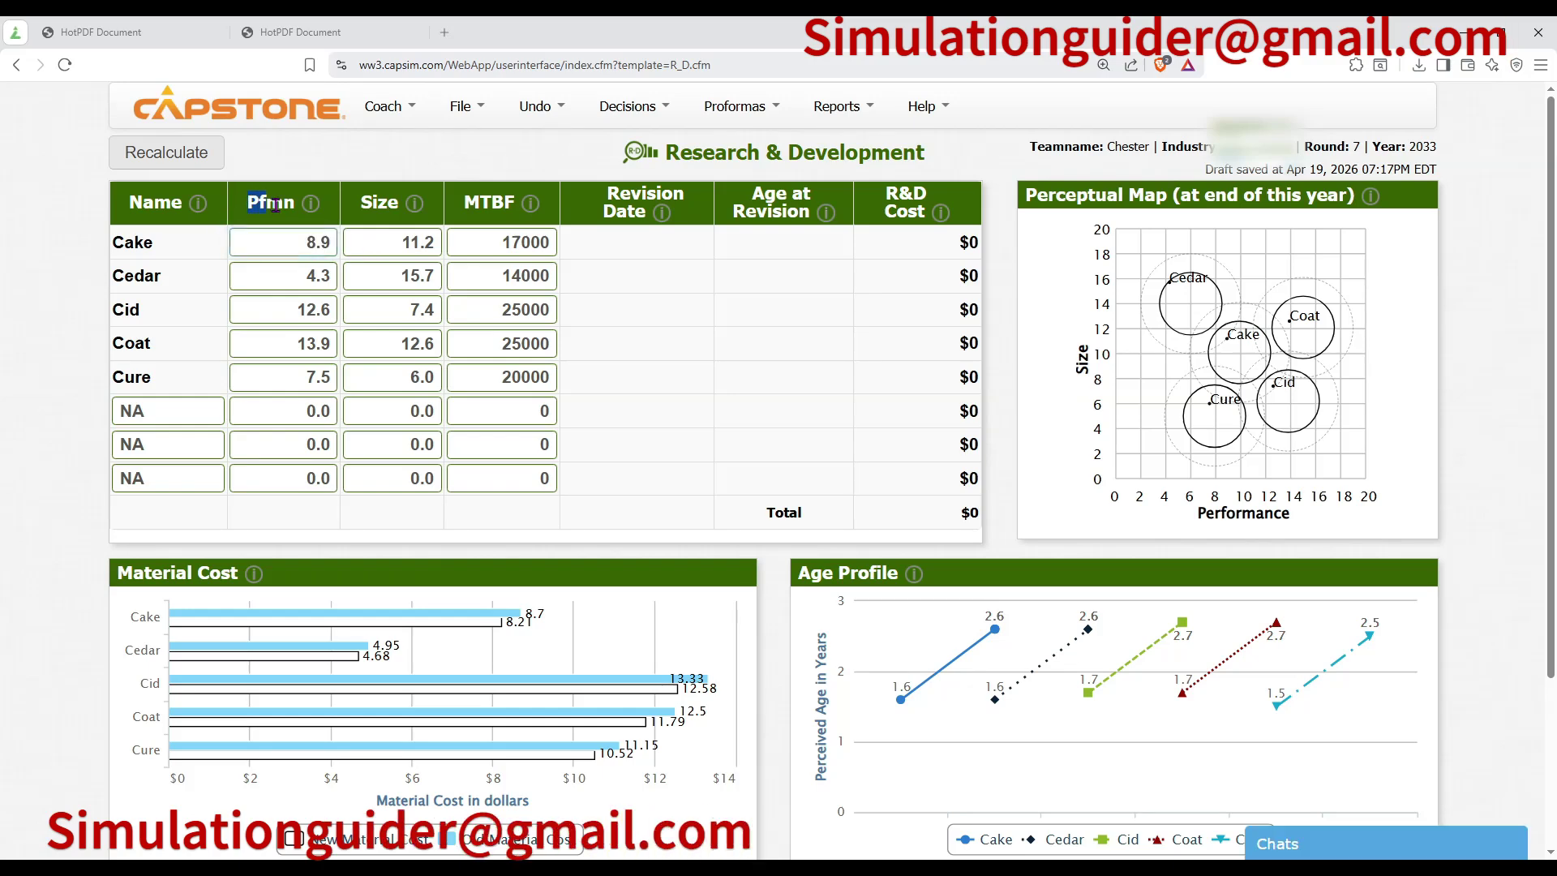
double_click(378, 203)
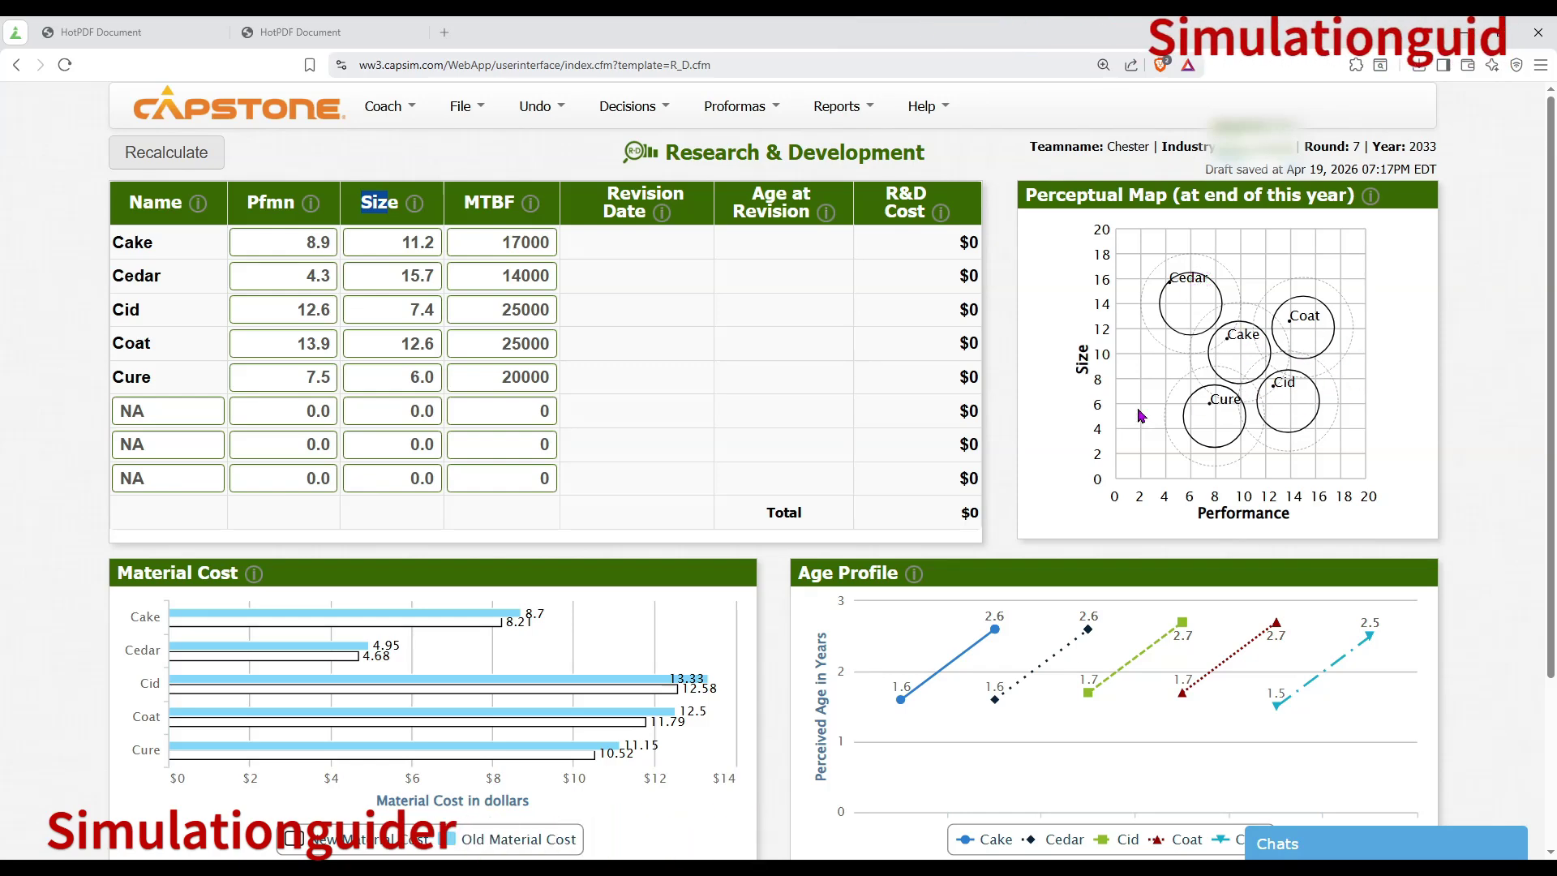
Set Cake's performance to 9.6 and size to 10.4, recalculate, and check its revision date against the round year.
click(312, 242)
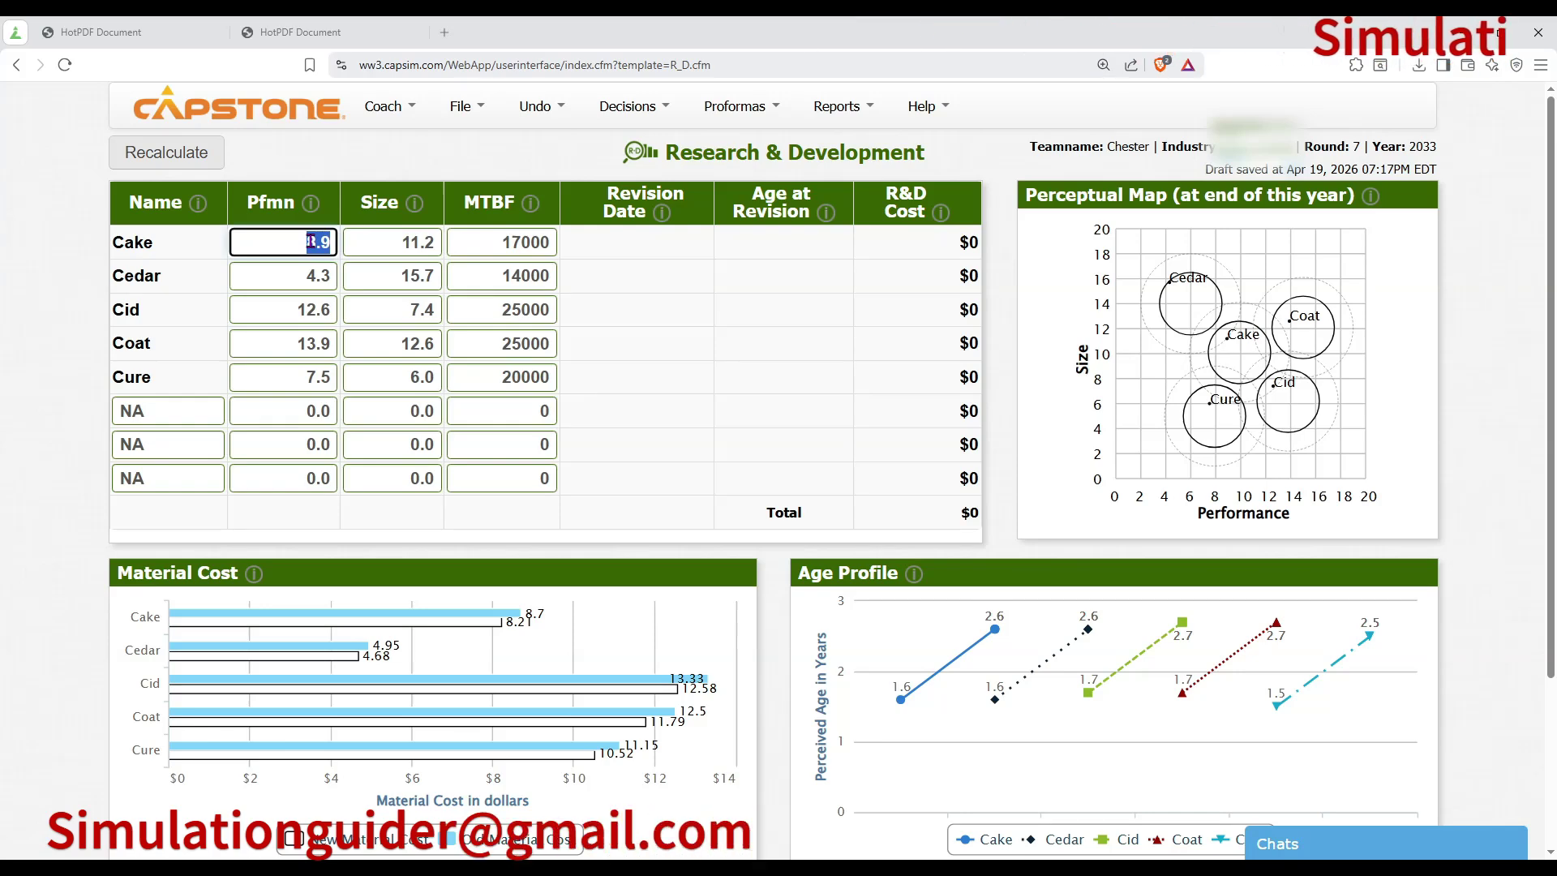
text(9.6)
click(383, 236)
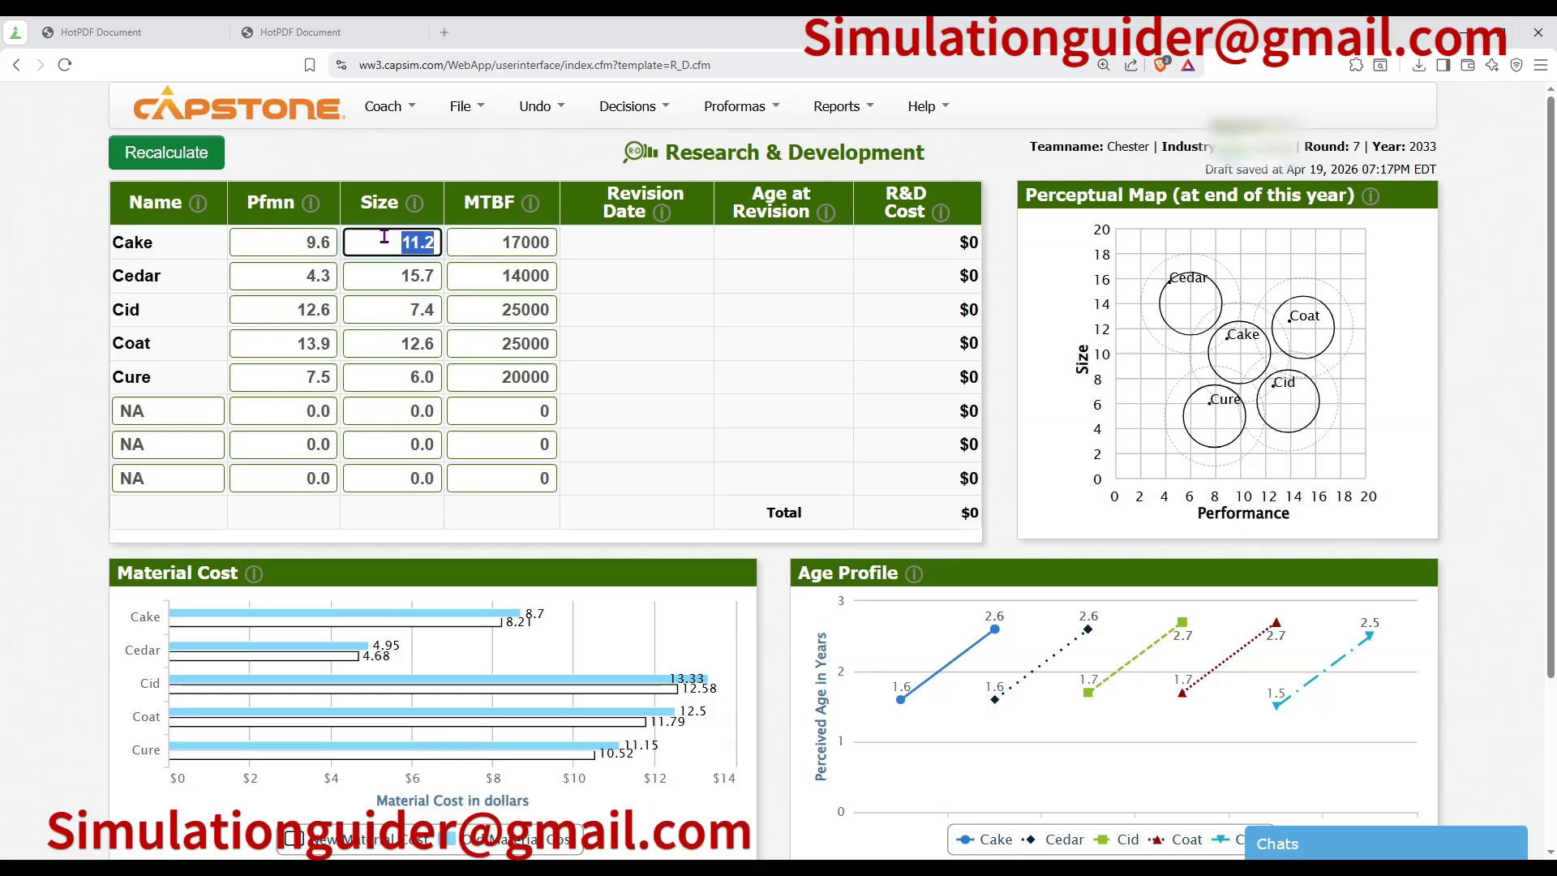
text(10.4)
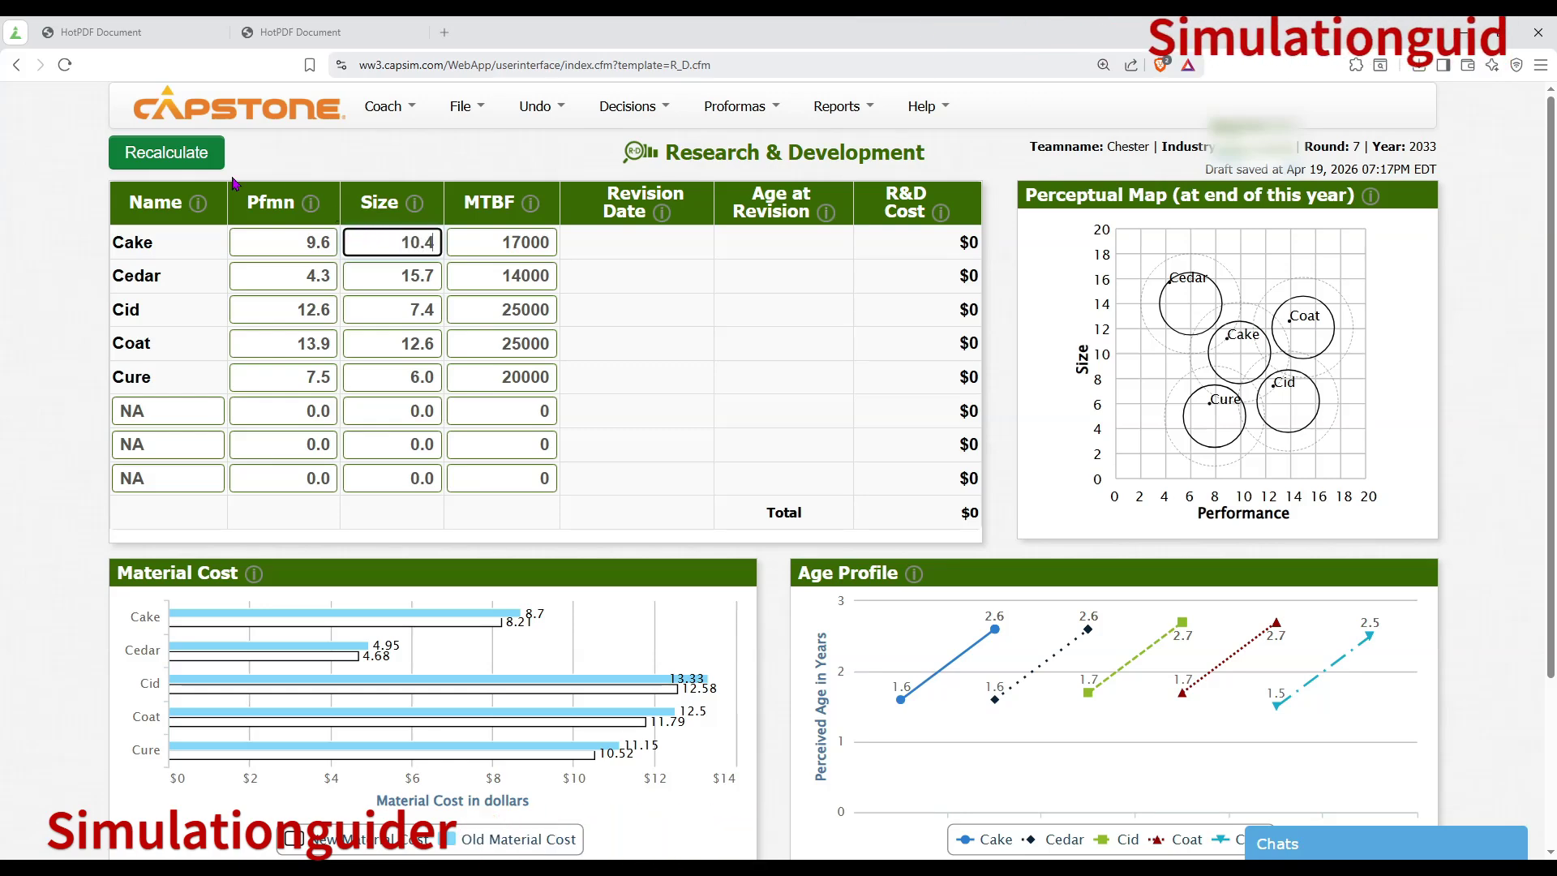
click(588, 258)
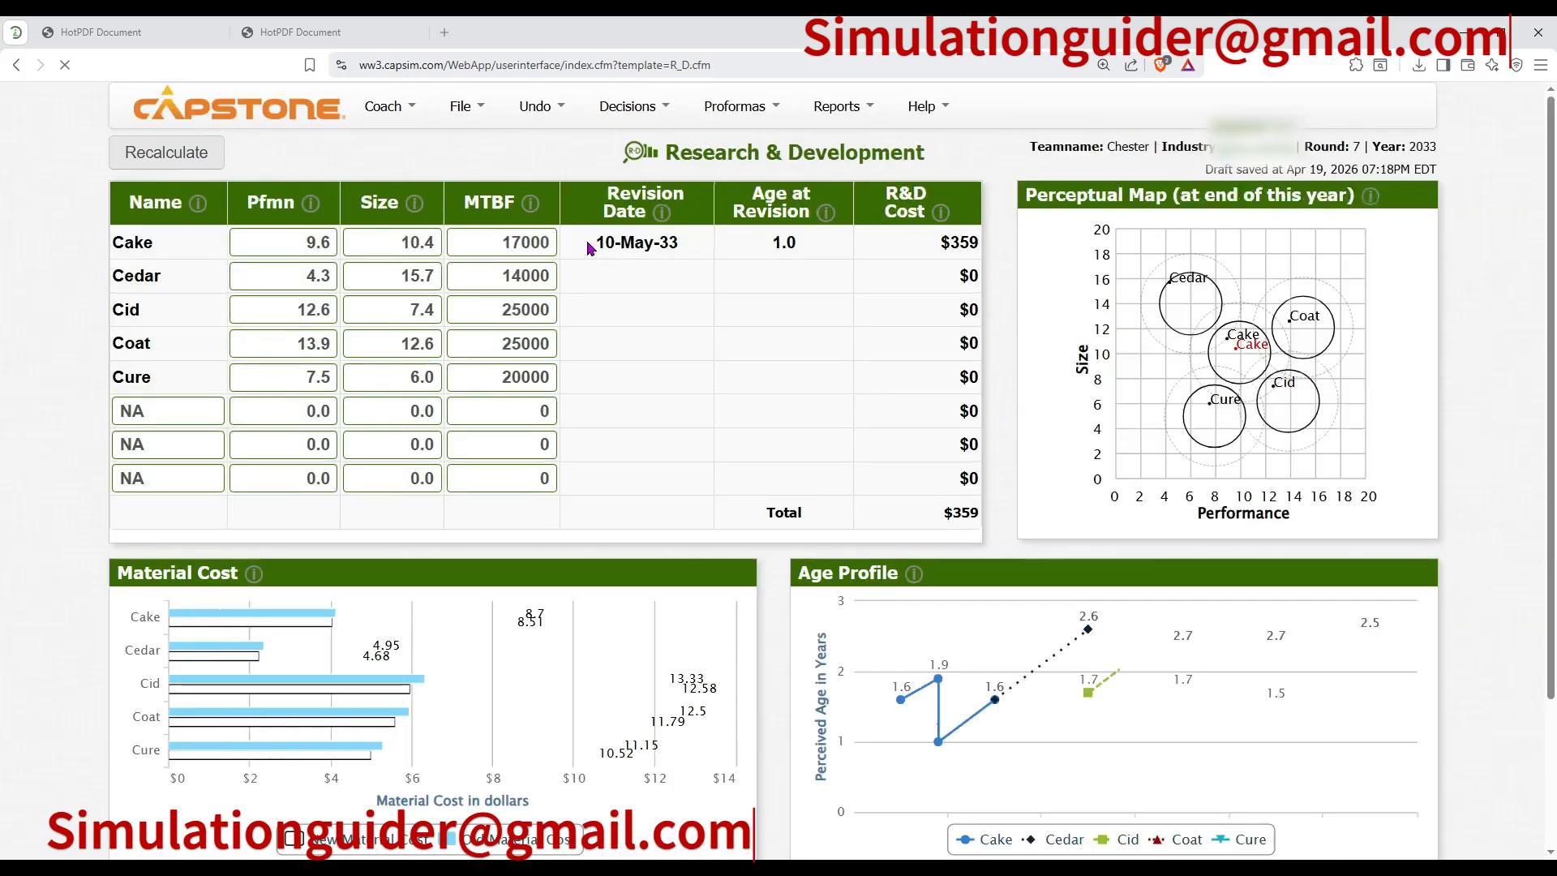
drag(593, 243, 685, 252)
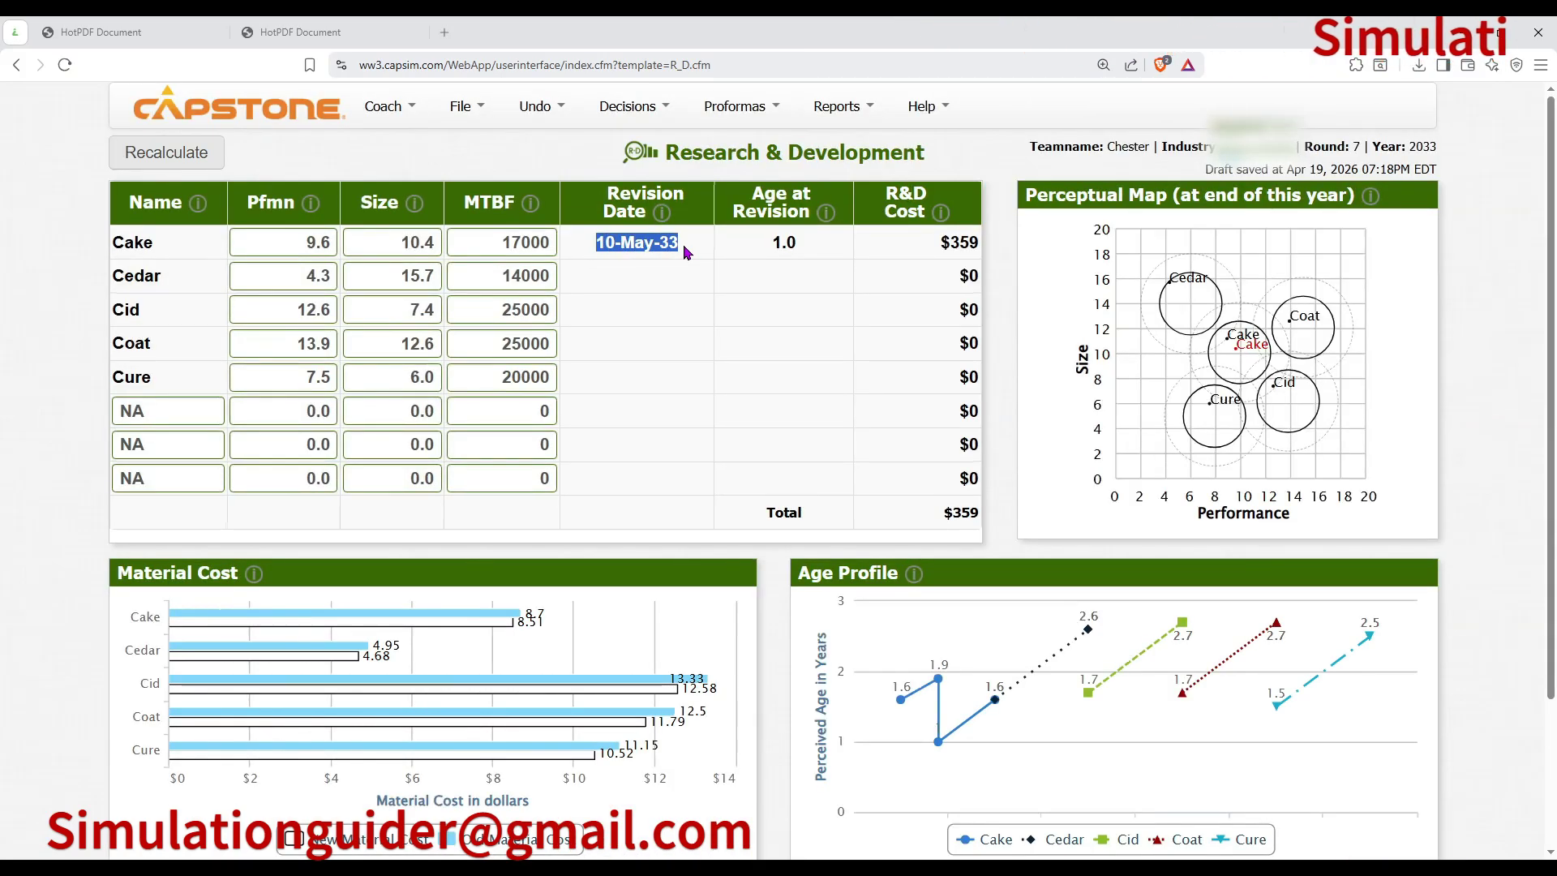
drag(1407, 146, 1443, 152)
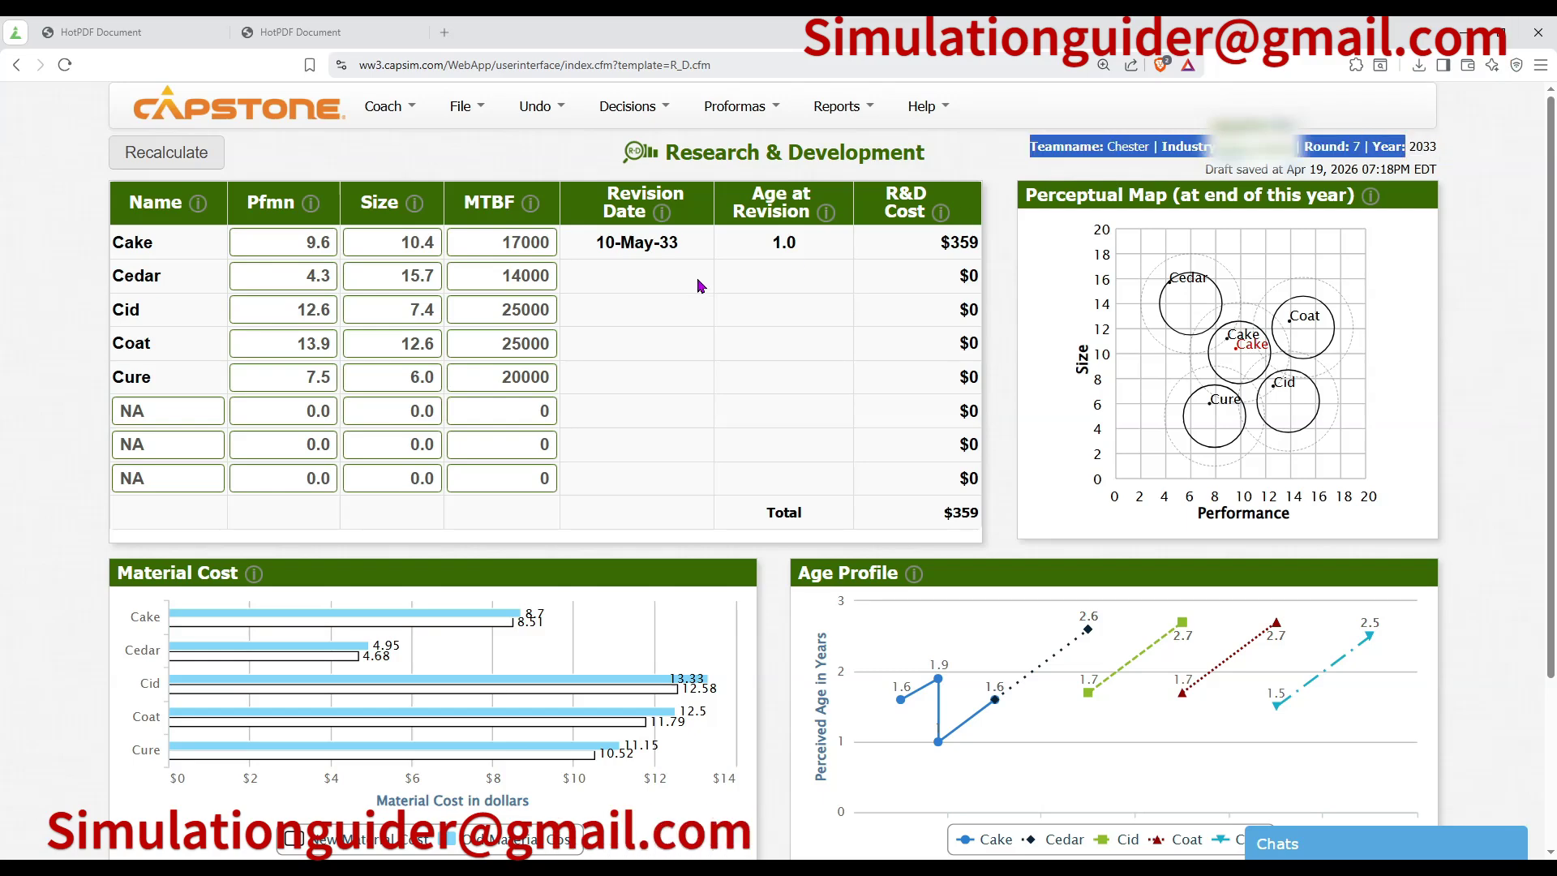
Set Cedar's performance to 5.0 and size to 15.0, recalculate, and check its revision date.
click(309, 274)
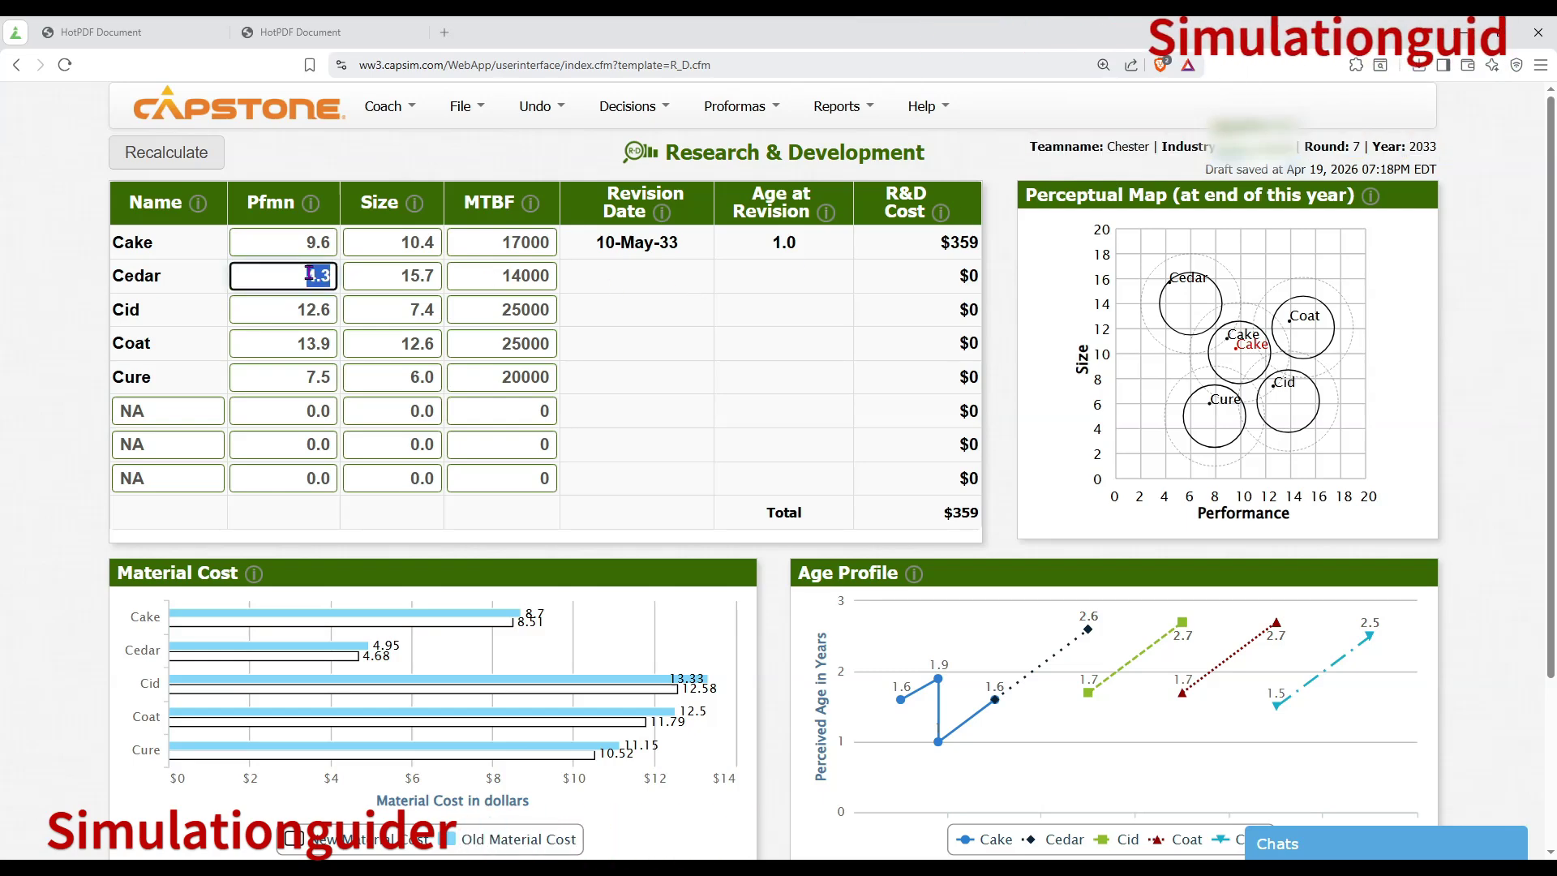
text(5)
click(379, 281)
double_click(379, 281)
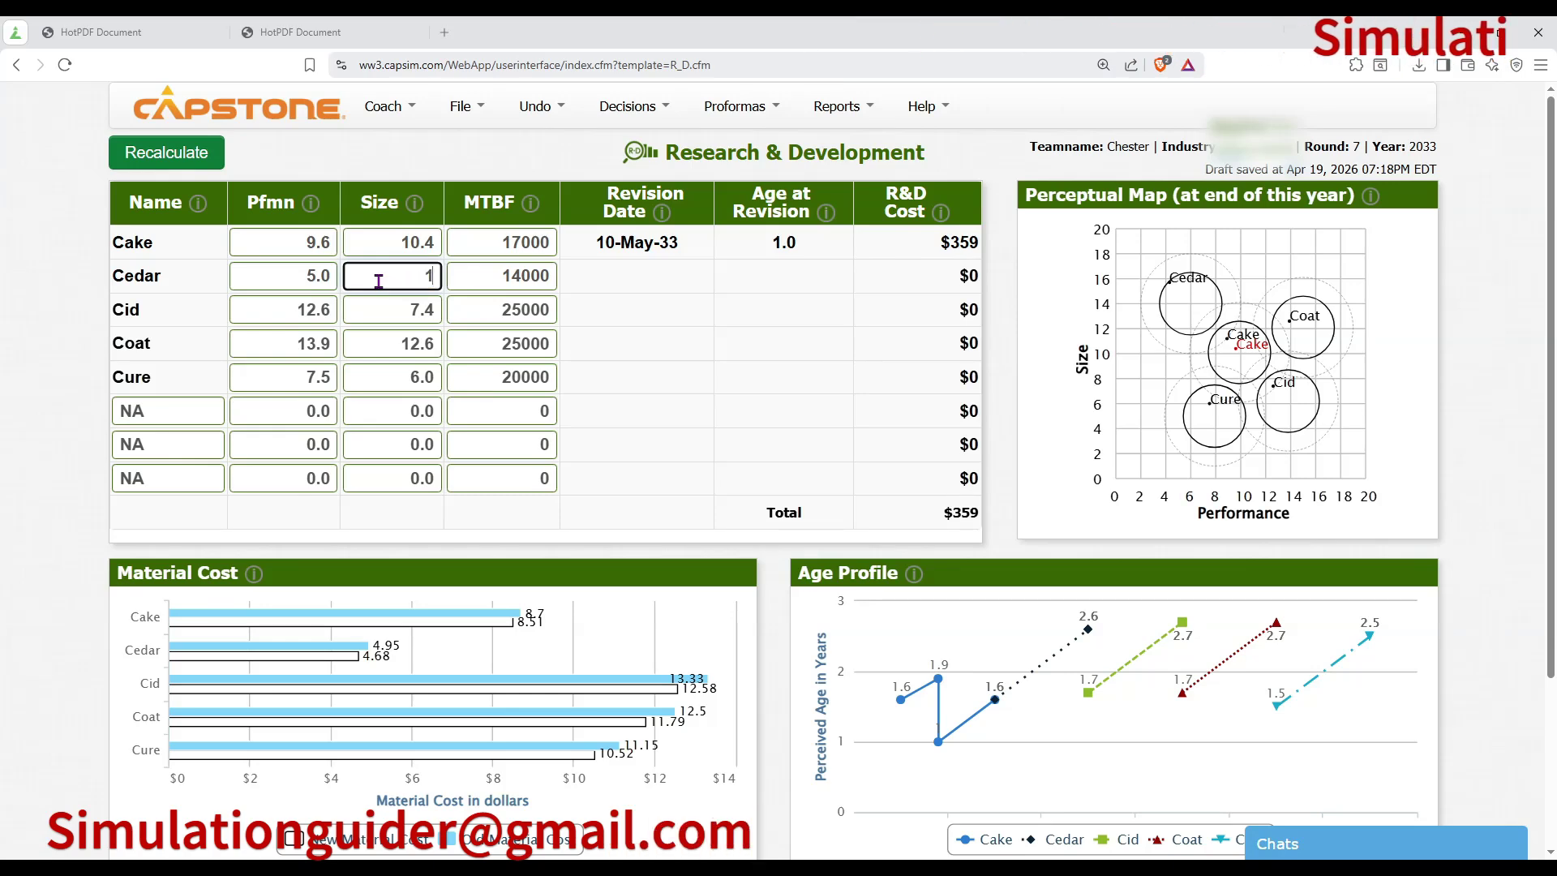
text(15)
key(Return)
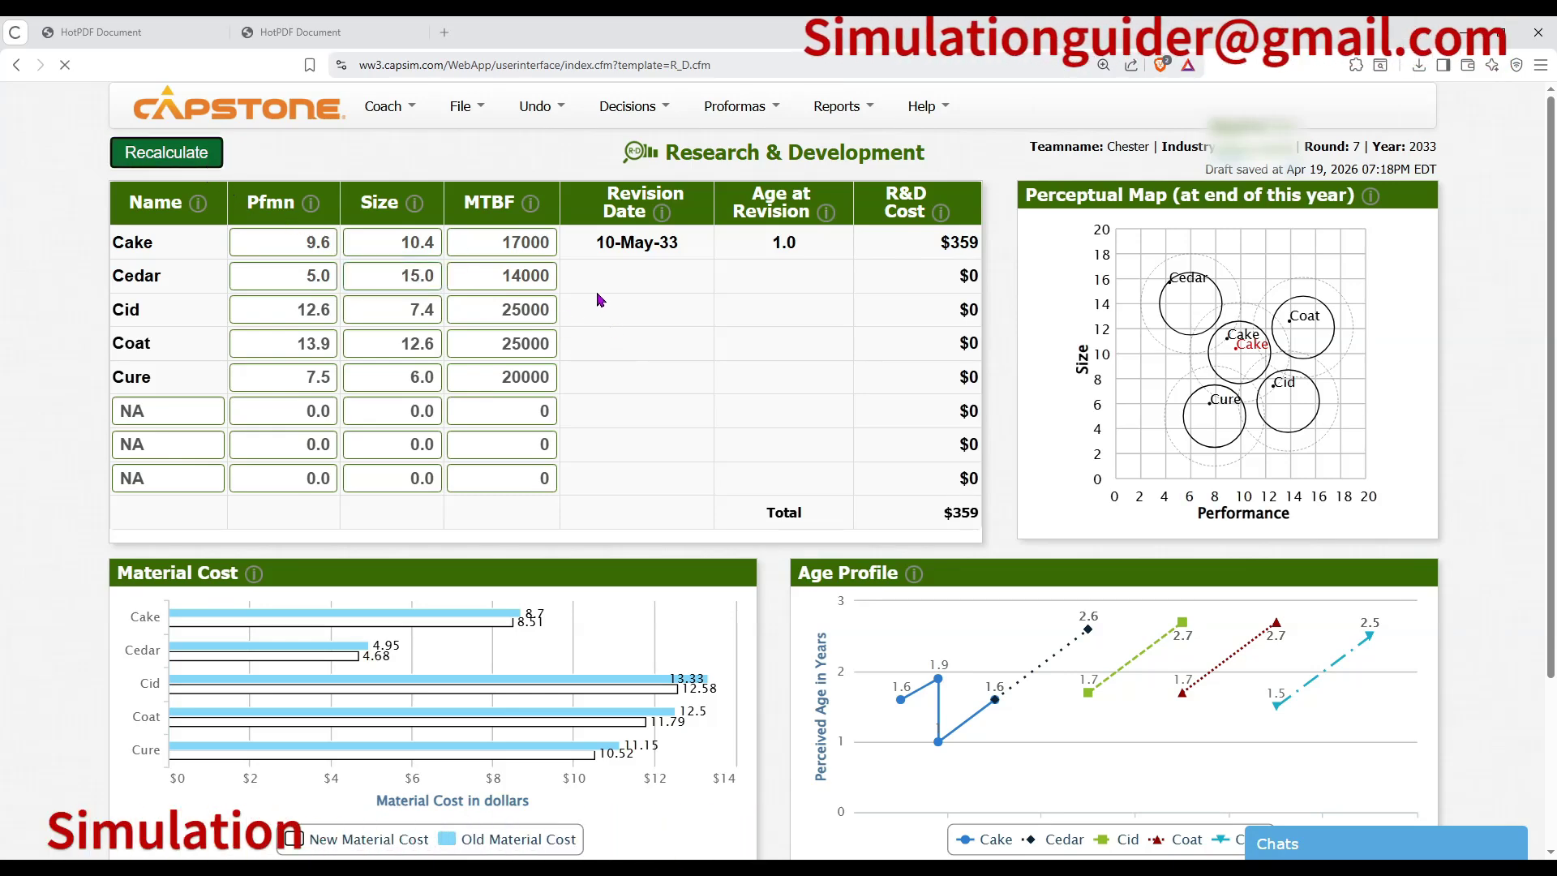
drag(598, 276, 680, 288)
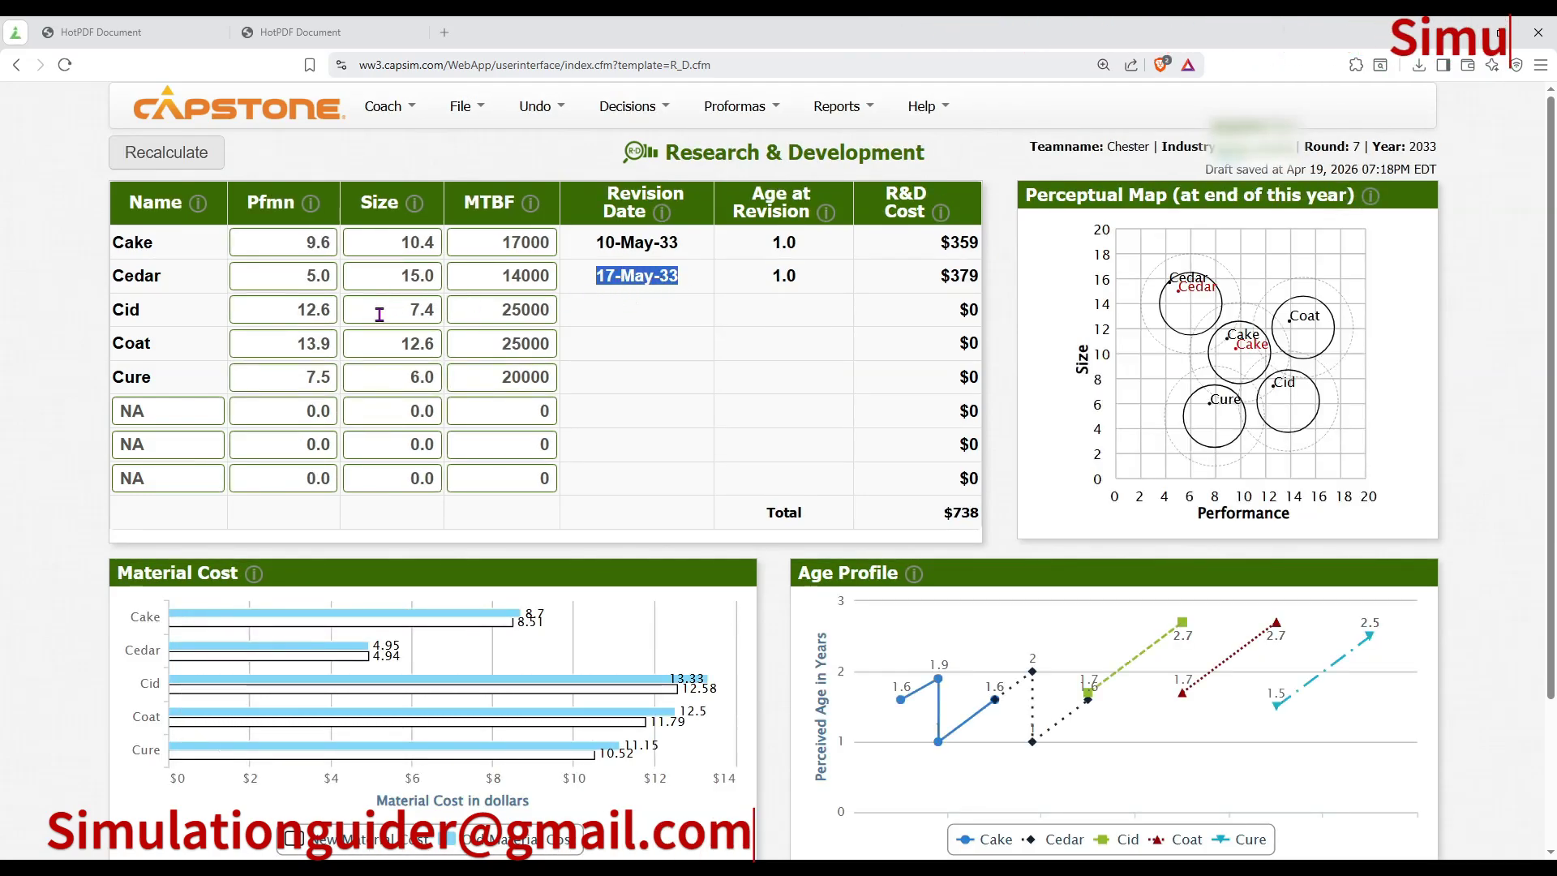
Set Cid's performance to 13.5 and size to 6.5, recalculate, and check its revision date.
double_click(316, 310)
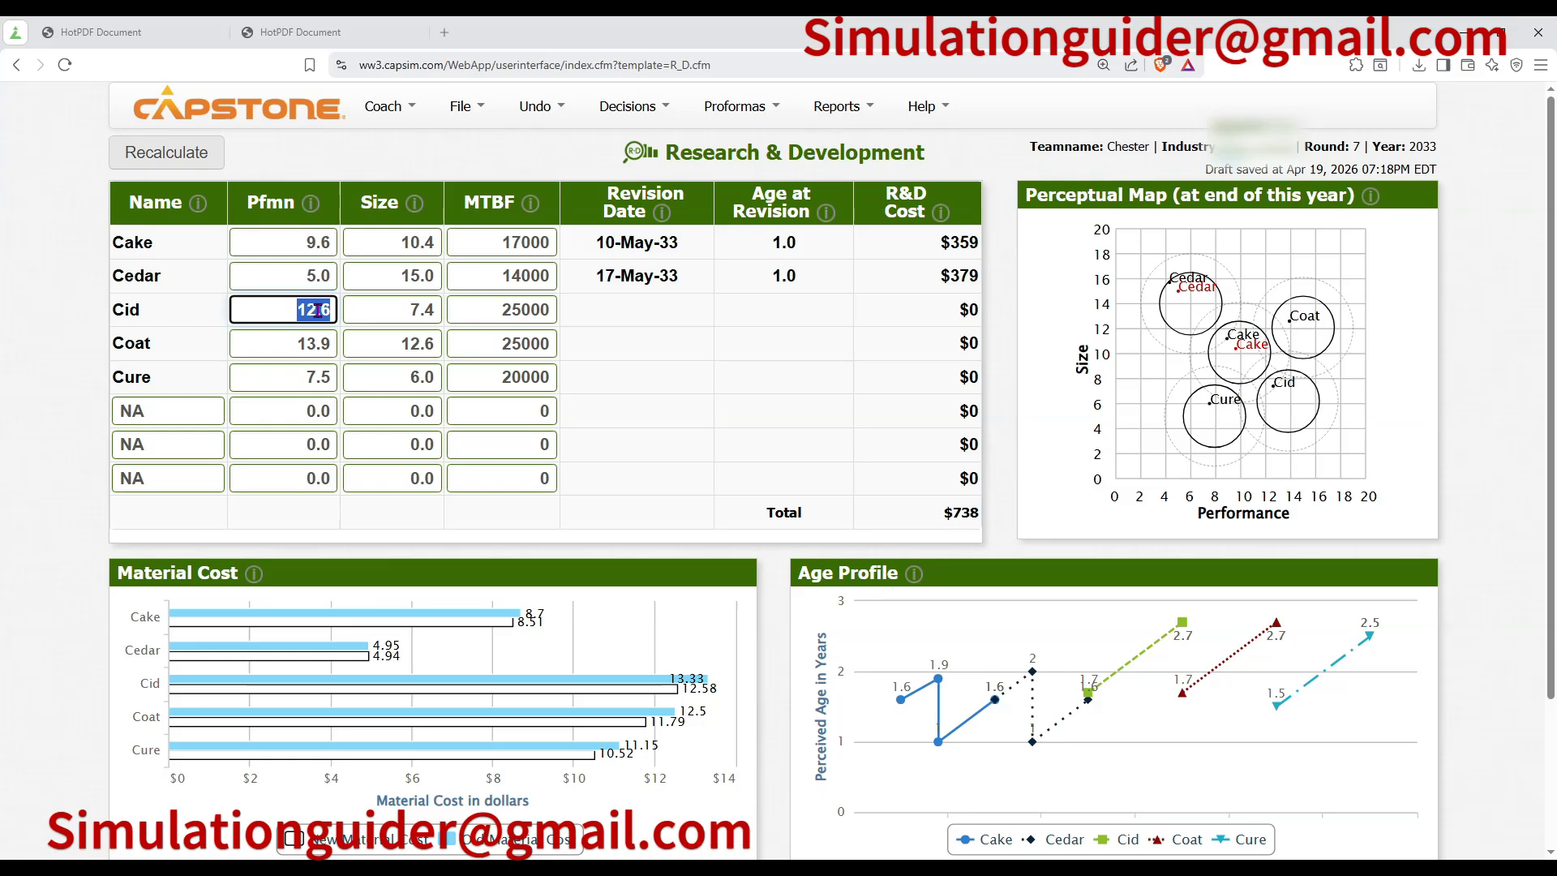
text(13.5)
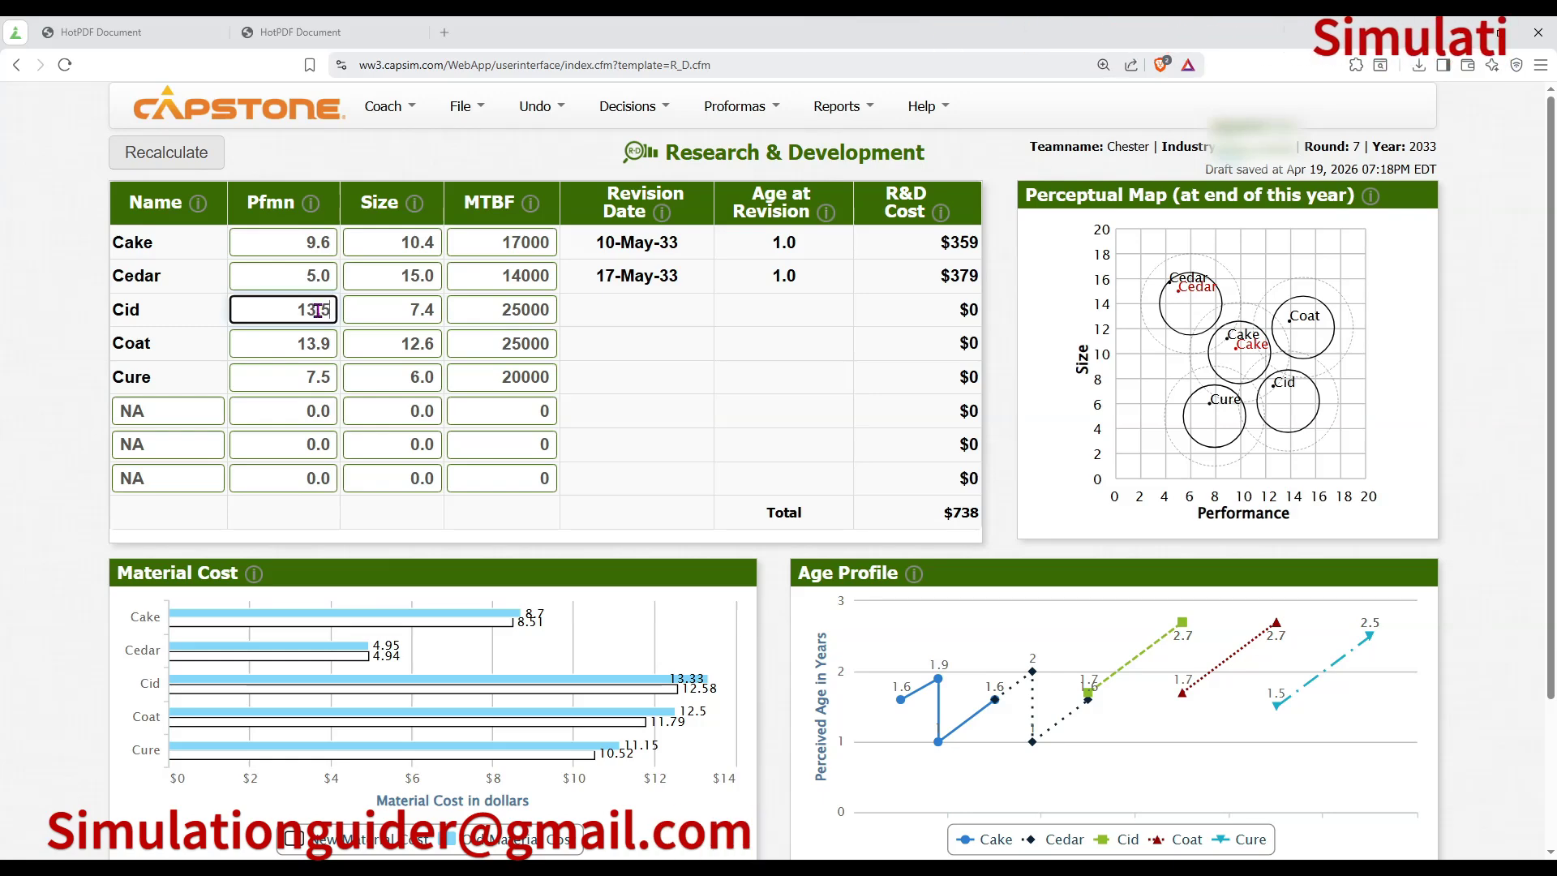
double_click(404, 306)
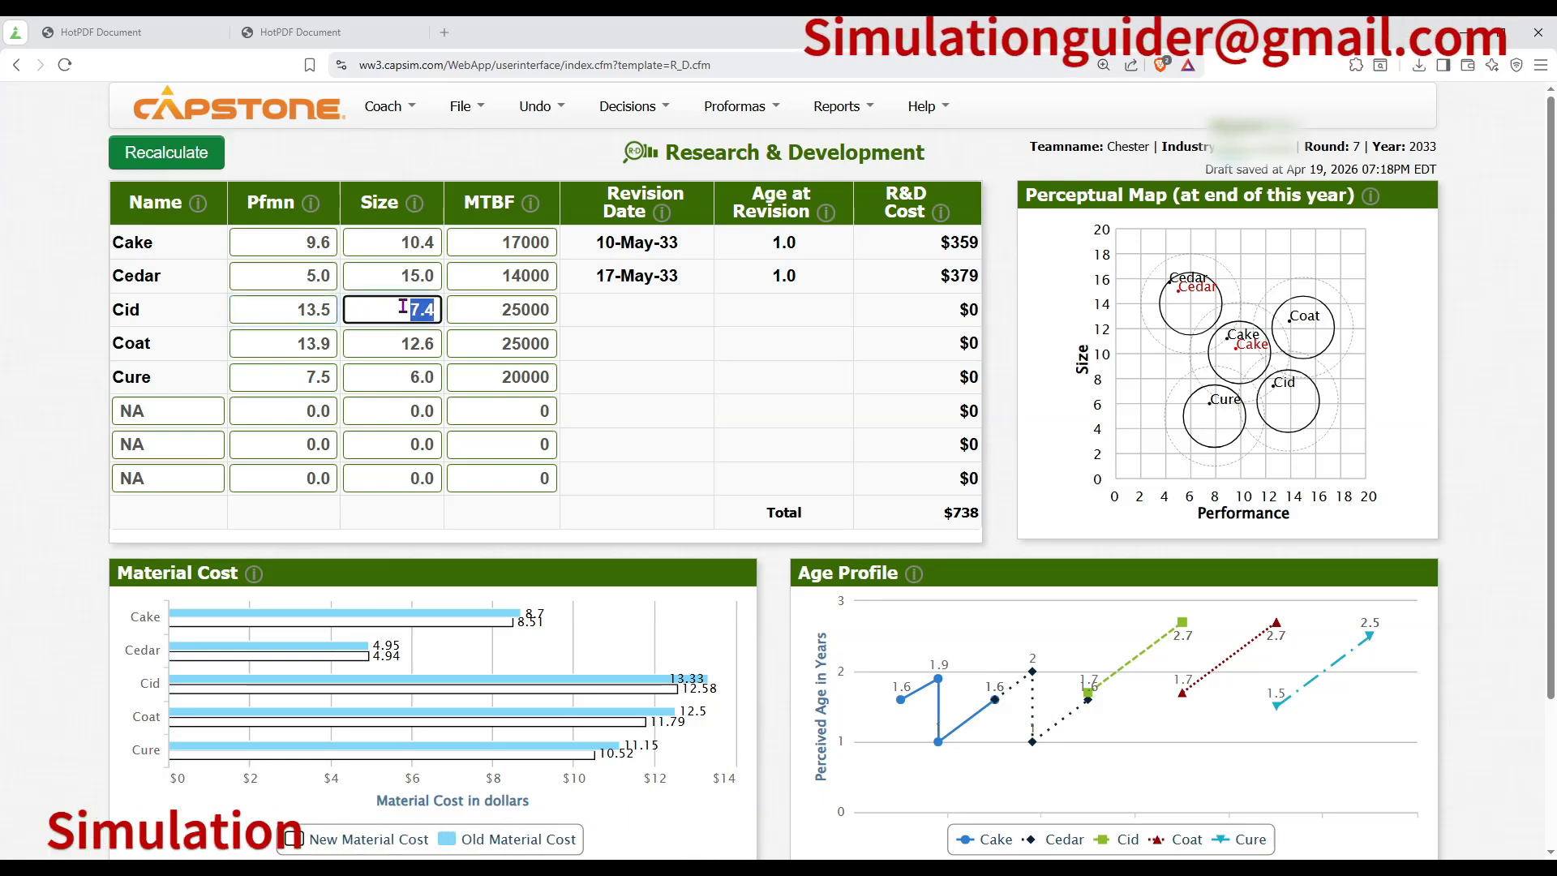
text(6.5)
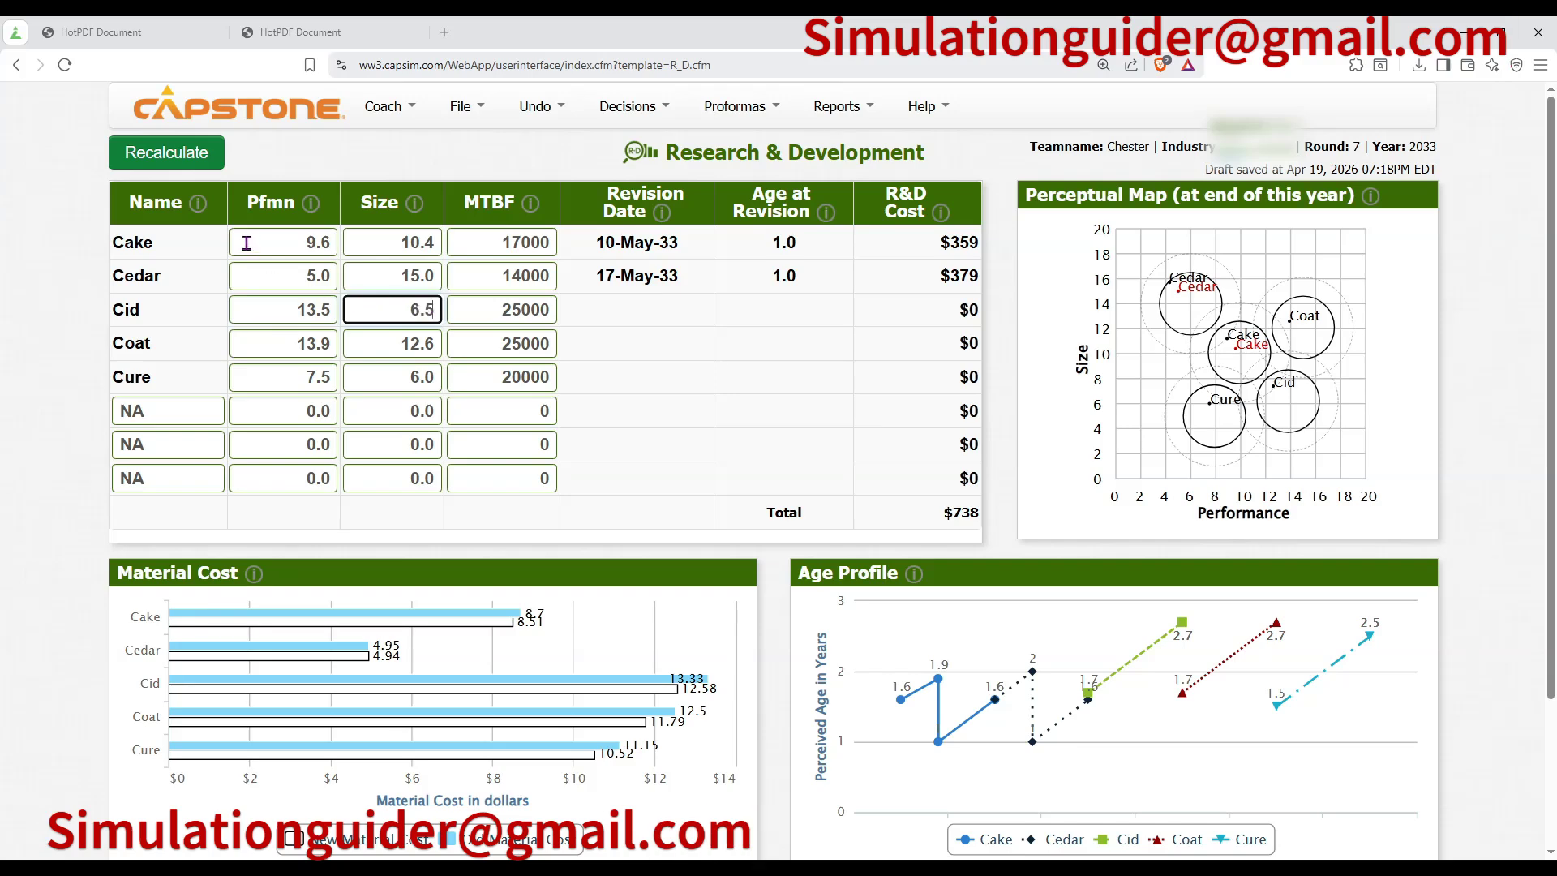
click(180, 162)
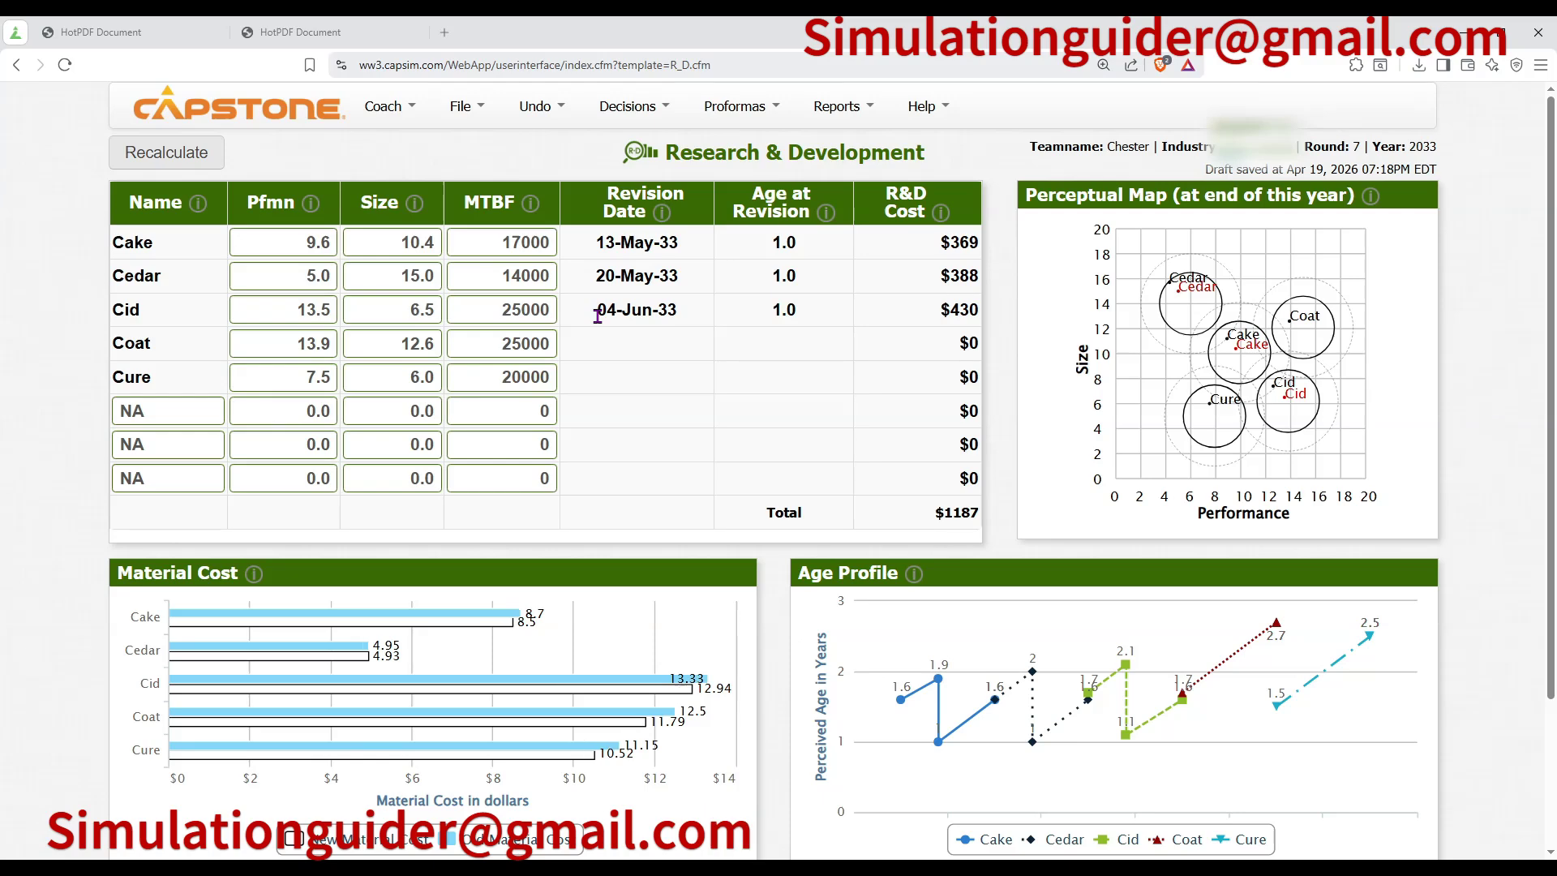
drag(600, 314, 660, 324)
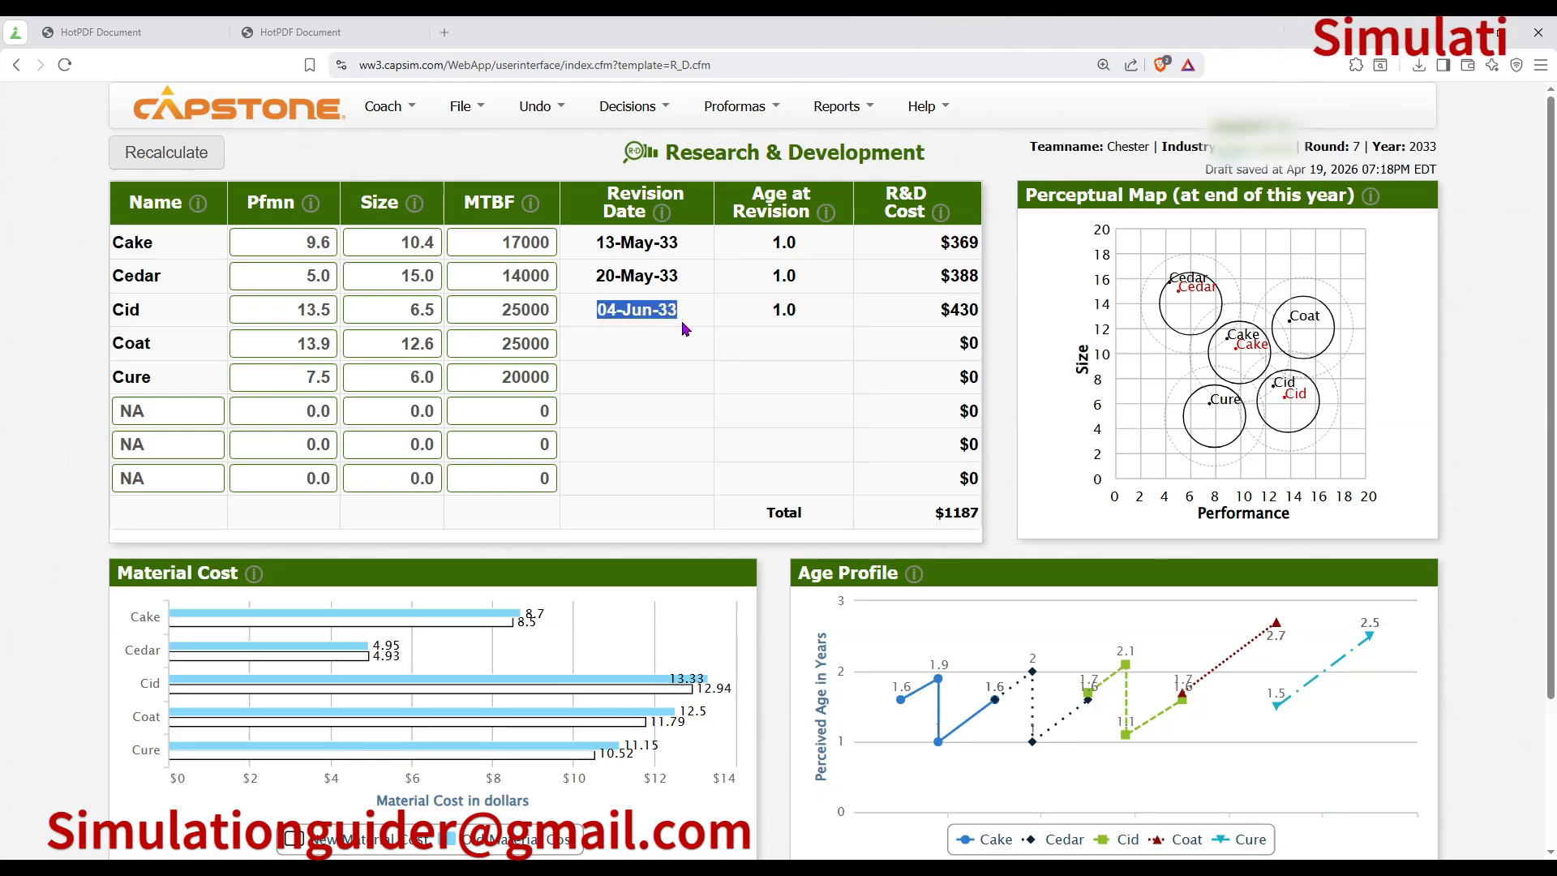
Set Coat's performance to 14.8 and size to 11.7, recalculate, and check its revision date.
click(321, 342)
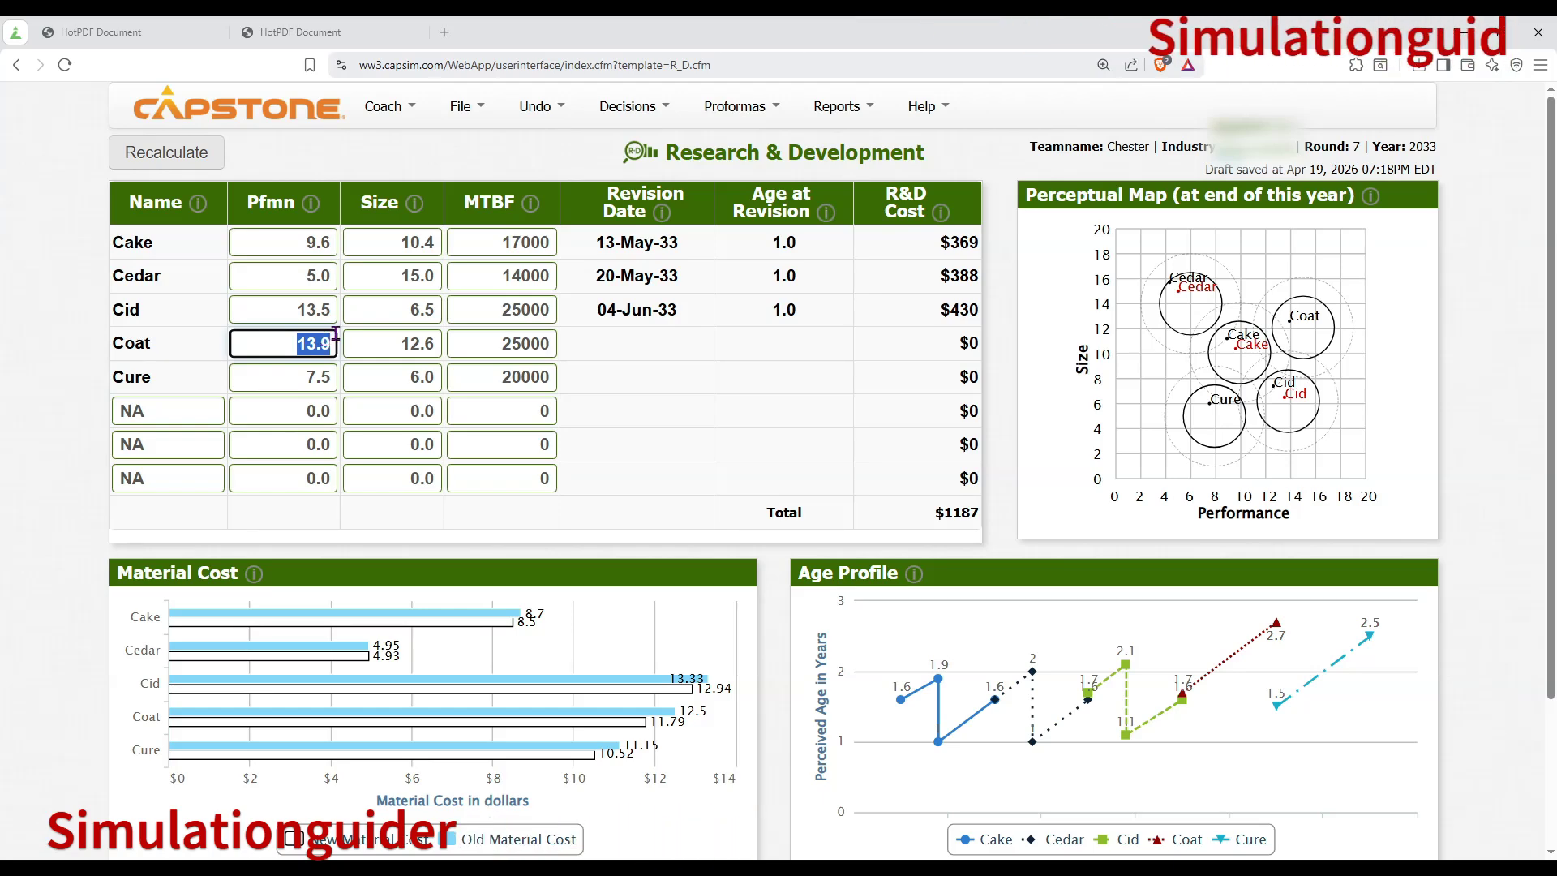
text(14.)
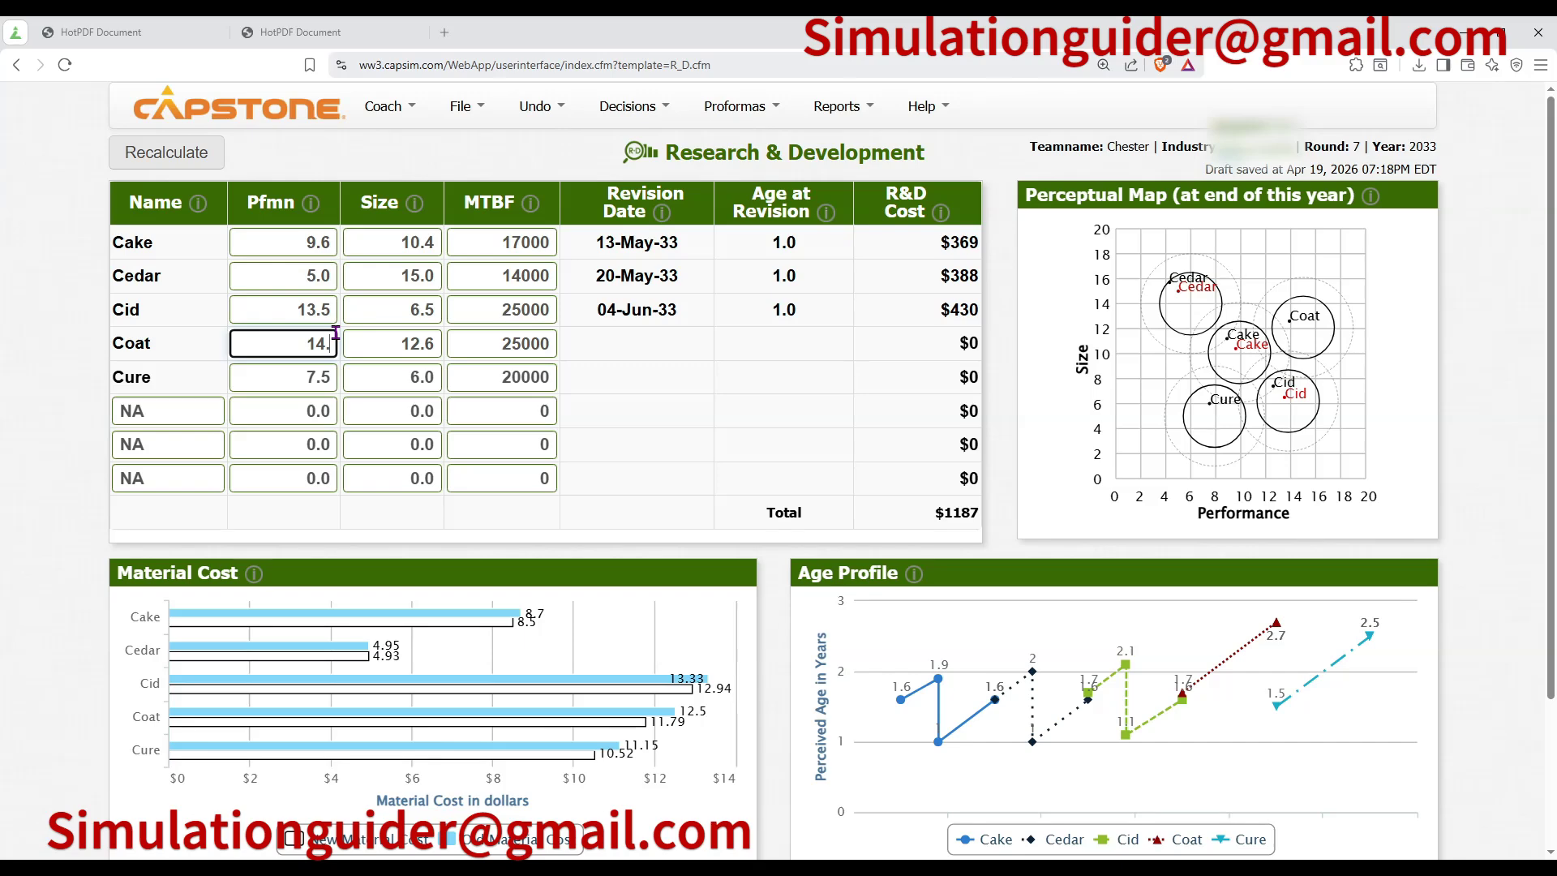
text(8)
click(393, 339)
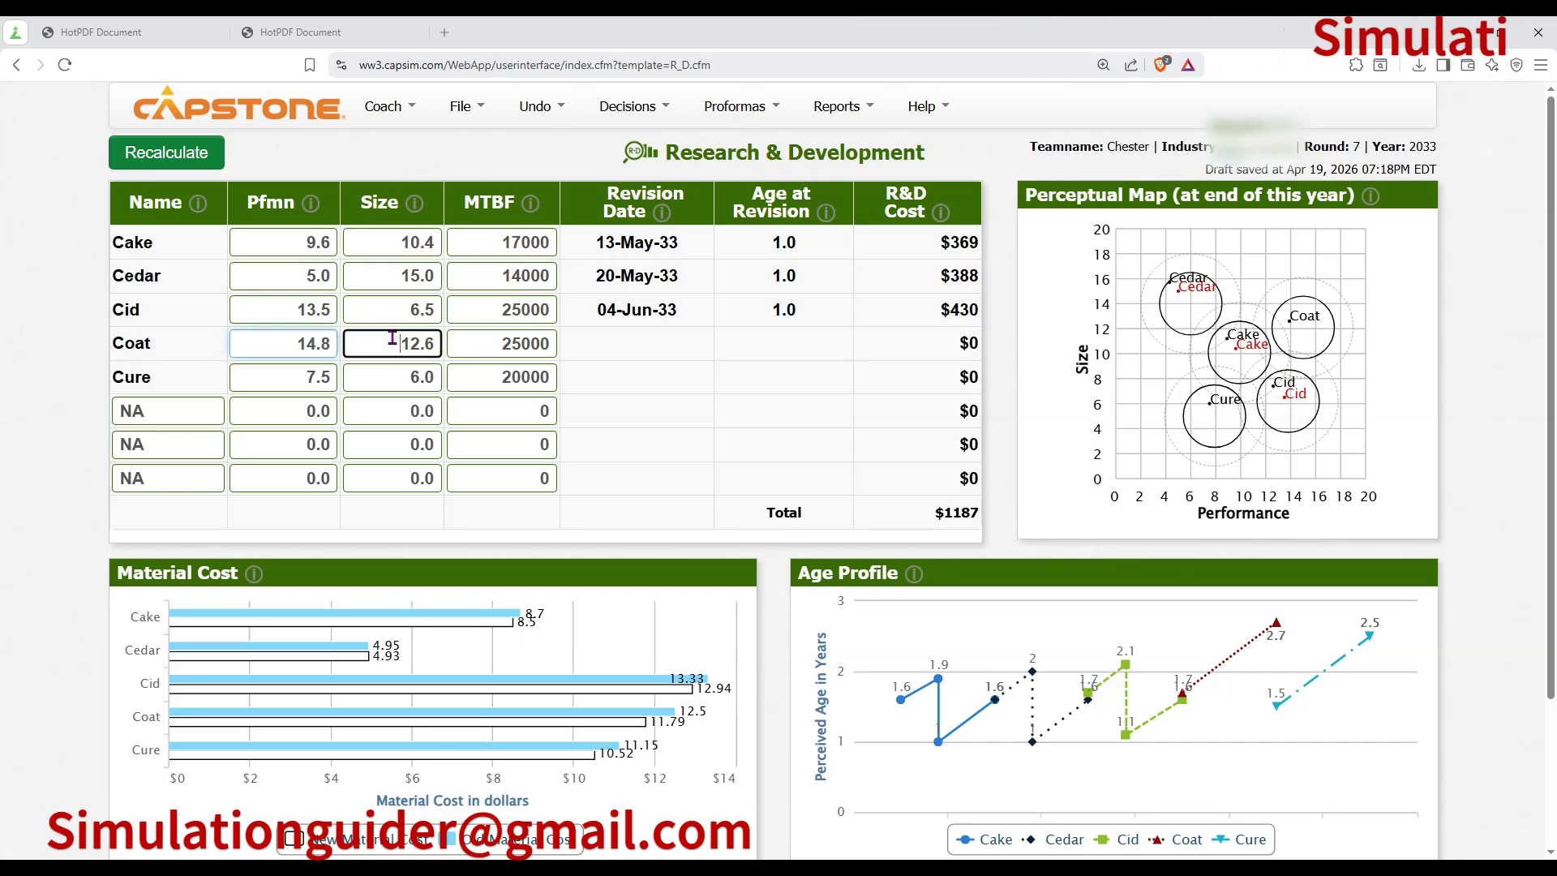
text(11.)
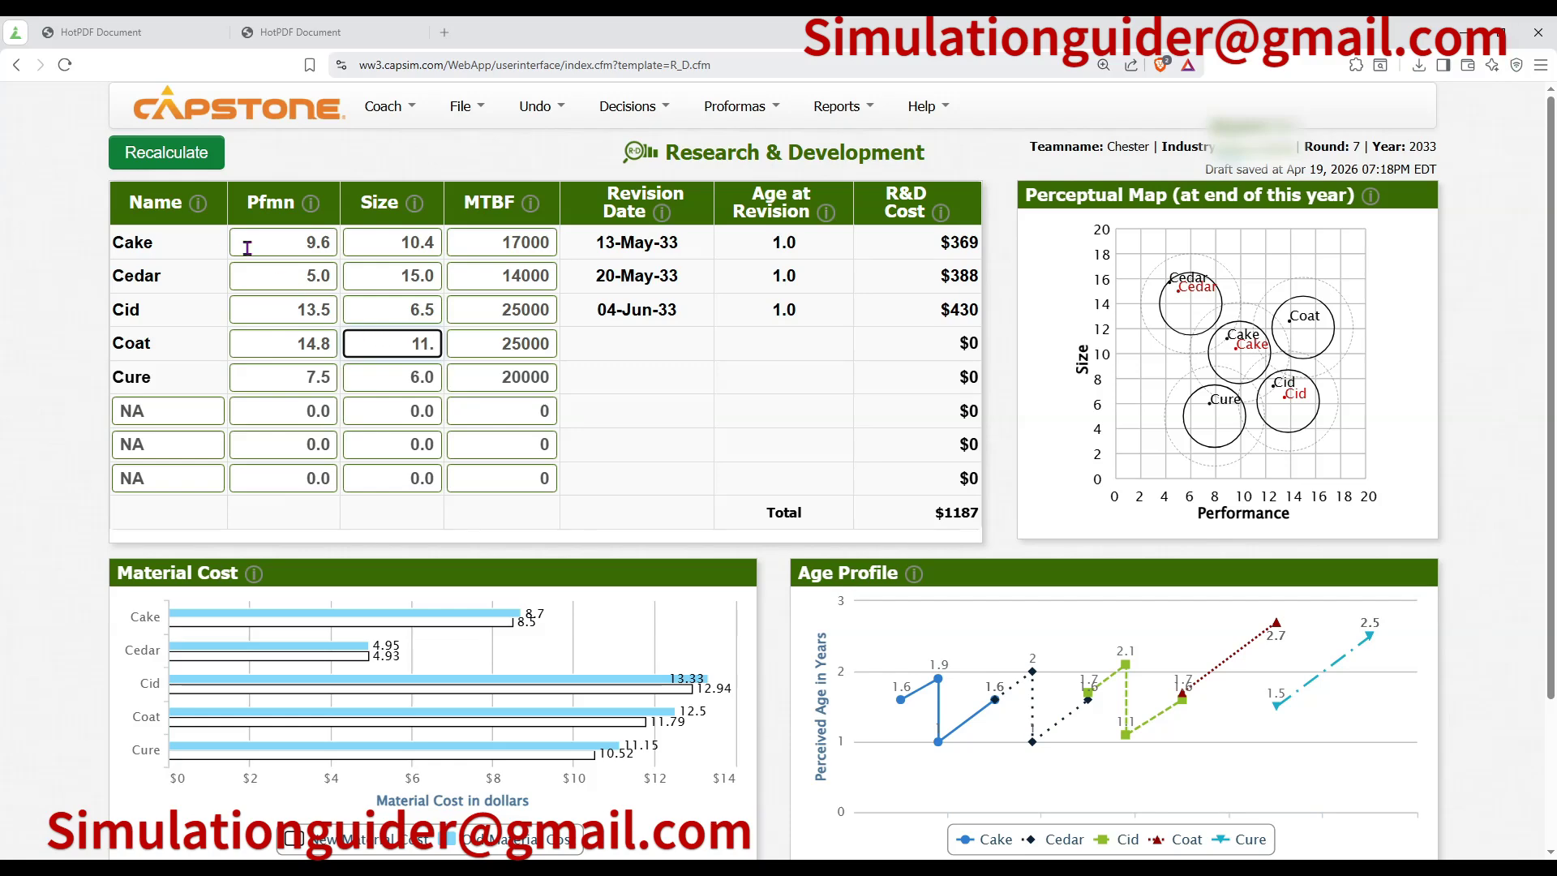
text(77)
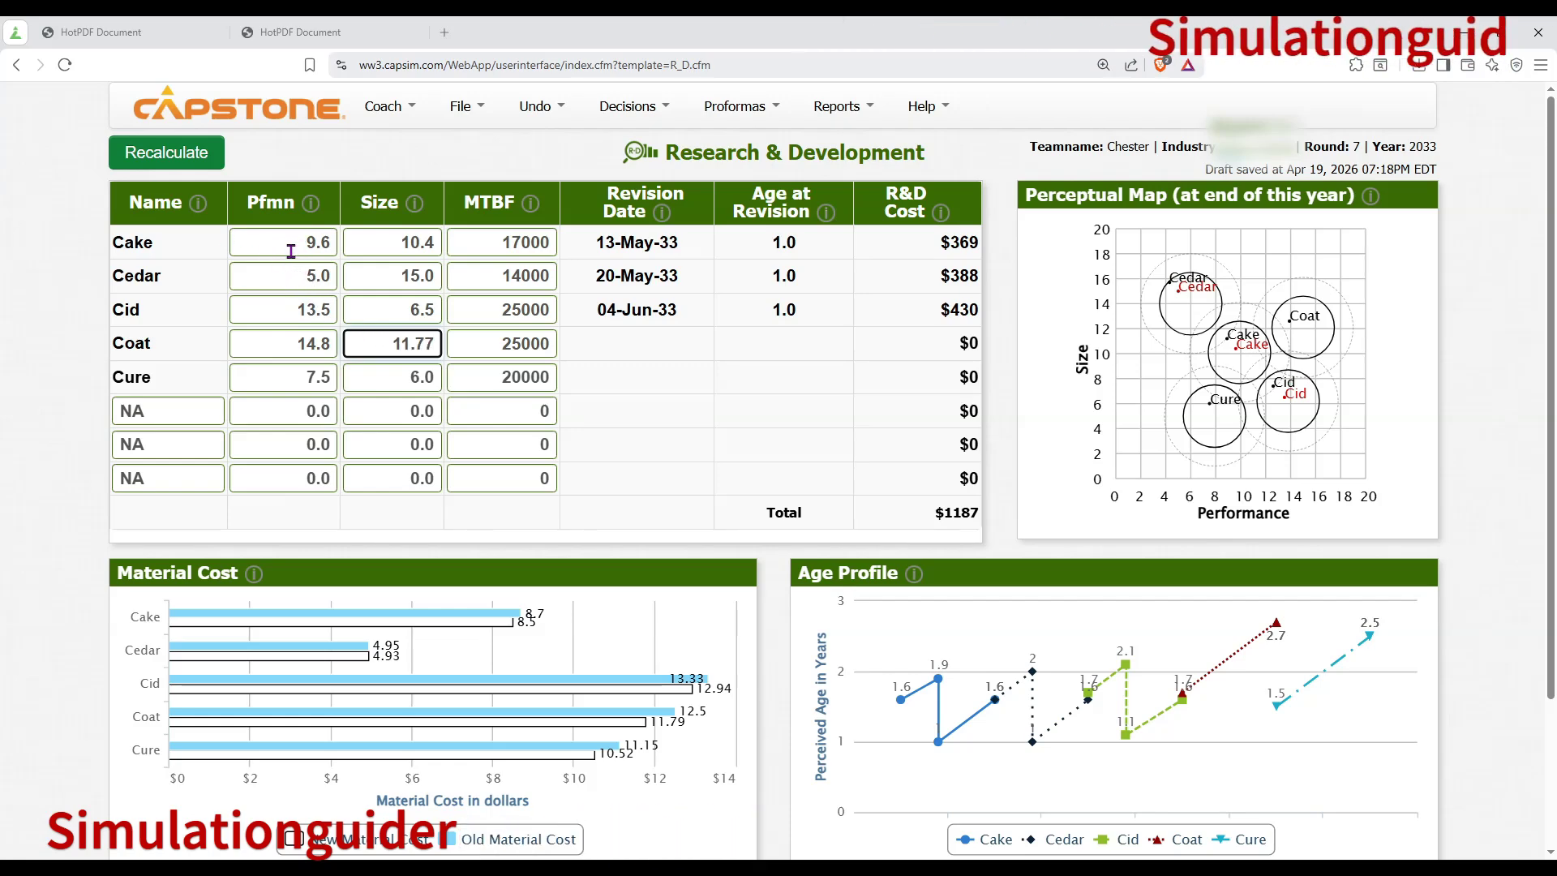
click(166, 153)
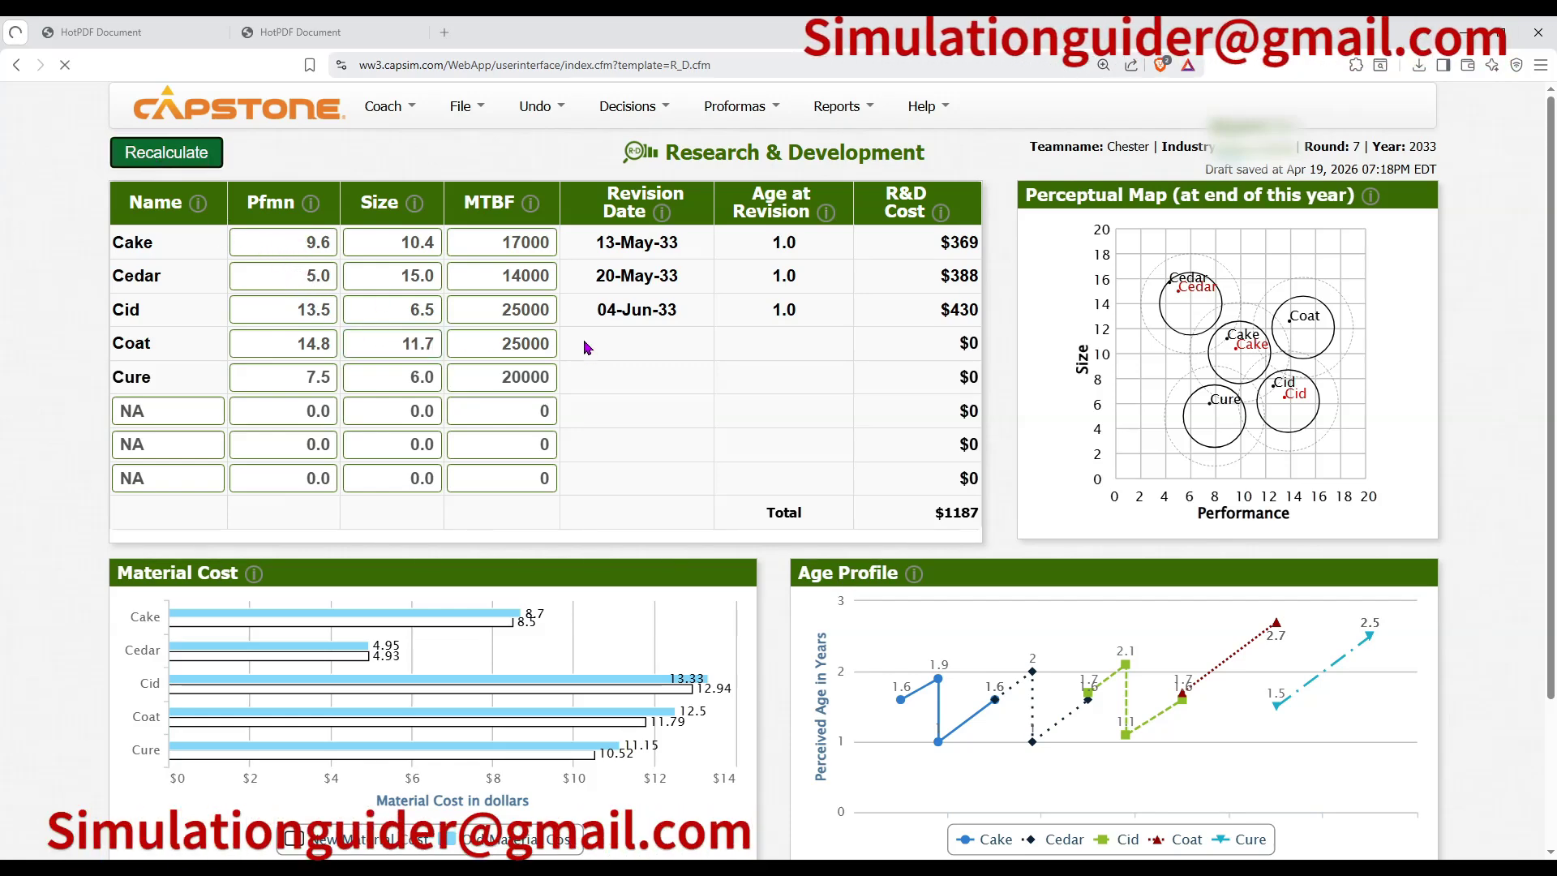
drag(595, 347, 688, 360)
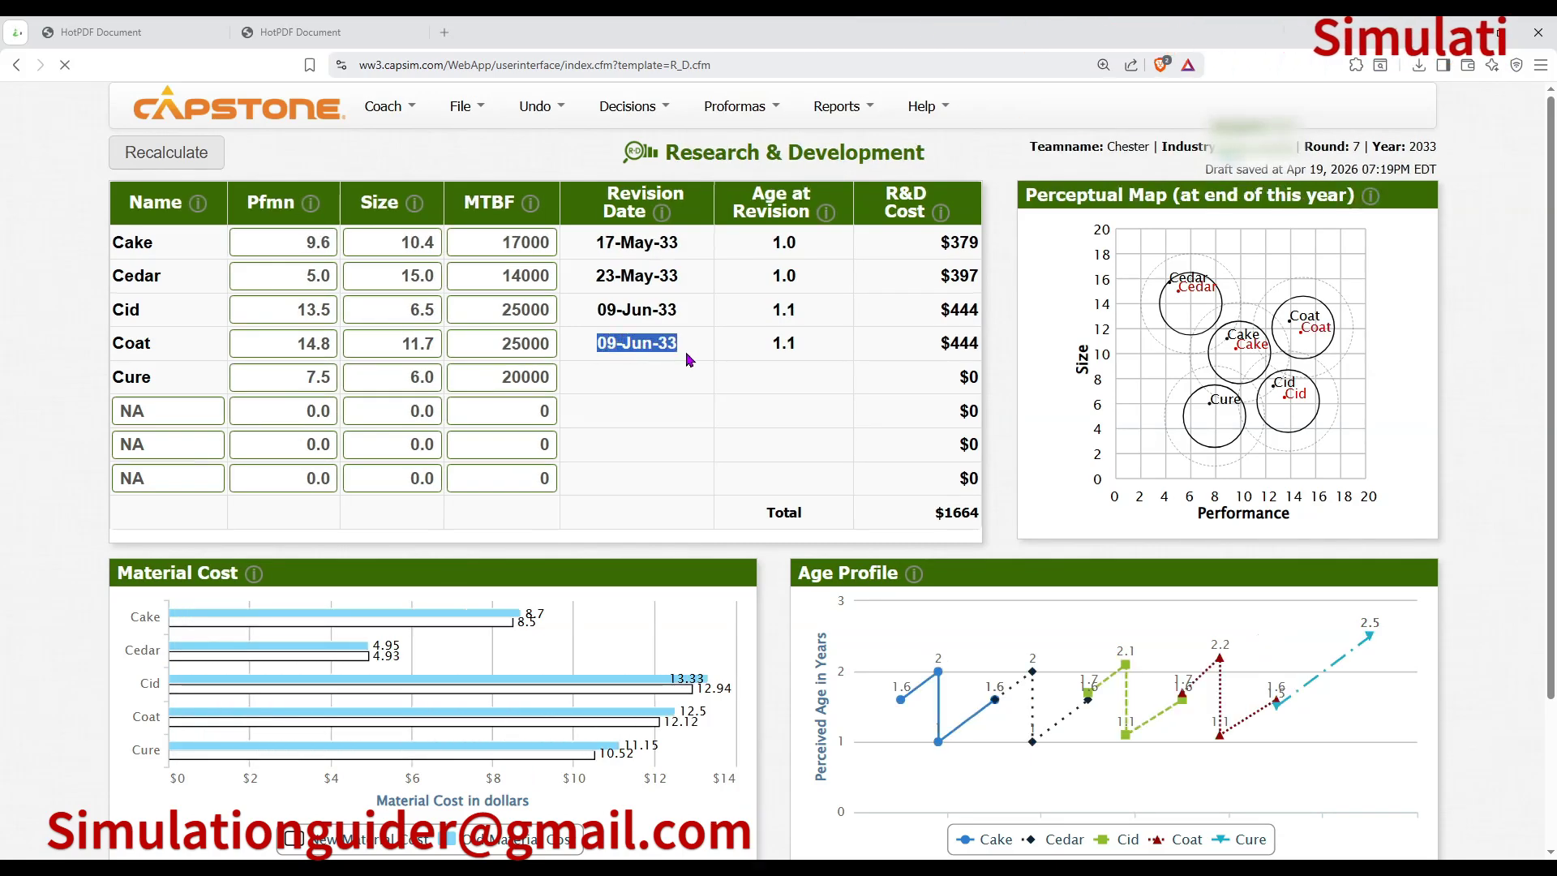
Set Cure's performance to 8.3 and size to 5.2, recalculate, and check its revision date.
double_click(316, 377)
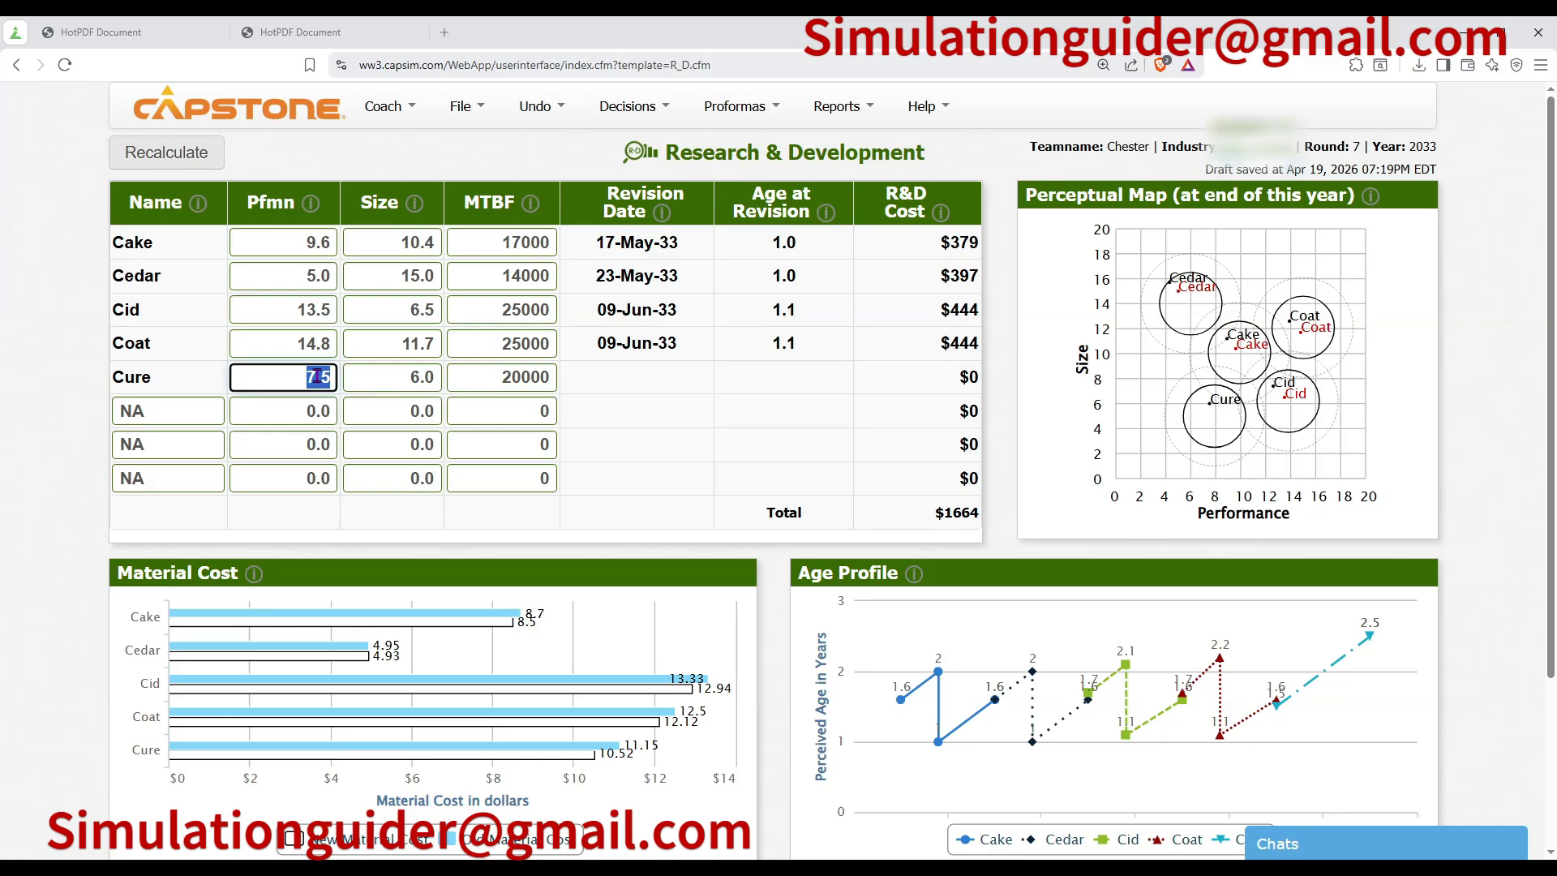
text(8.3)
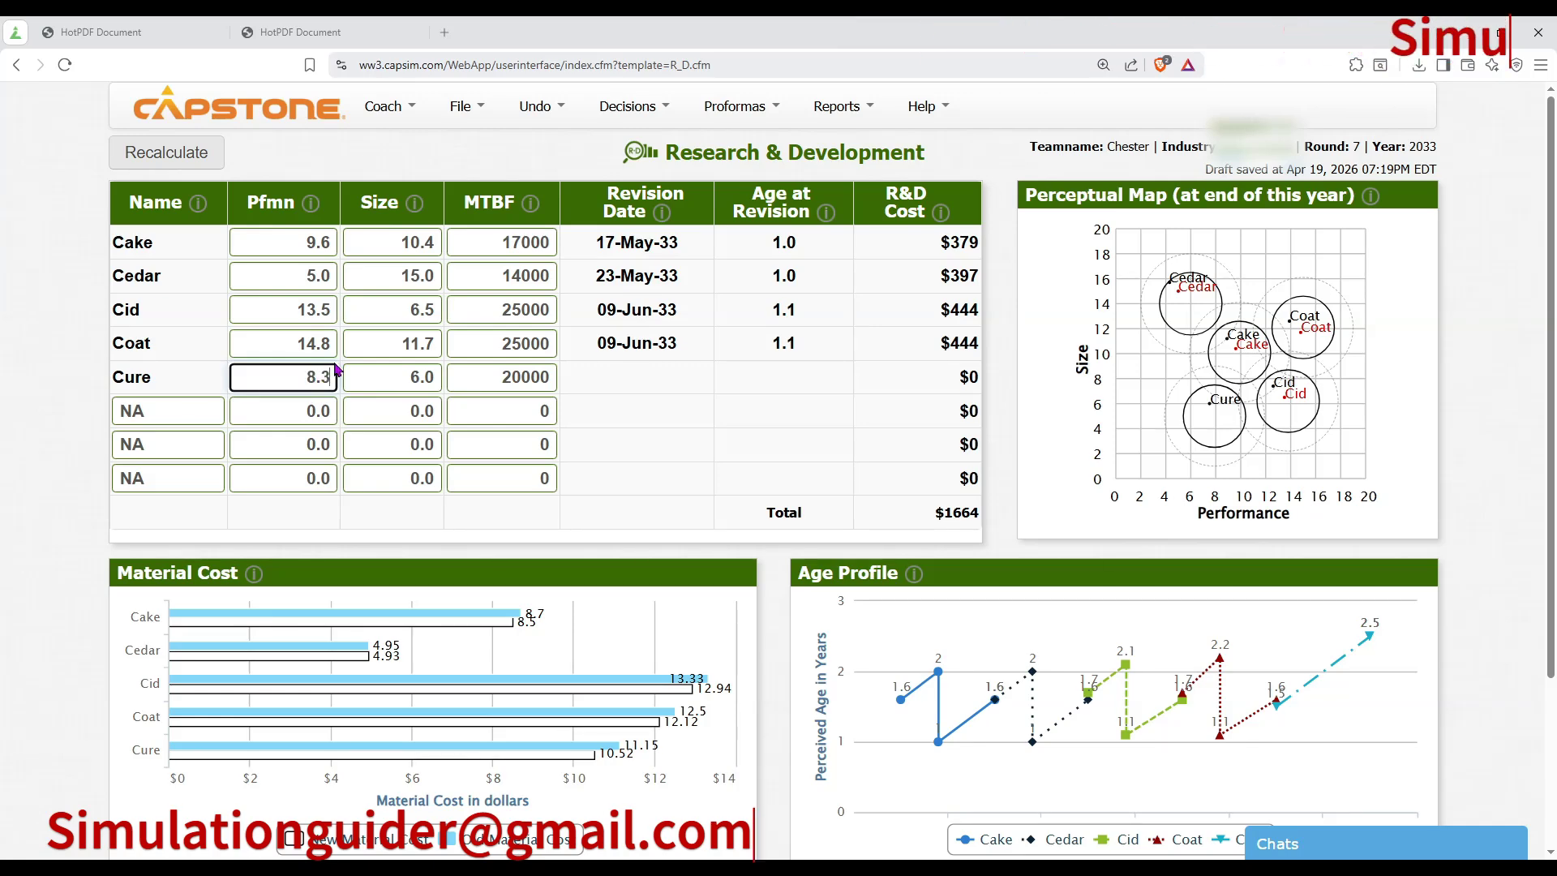
double_click(378, 370)
text(5.2)
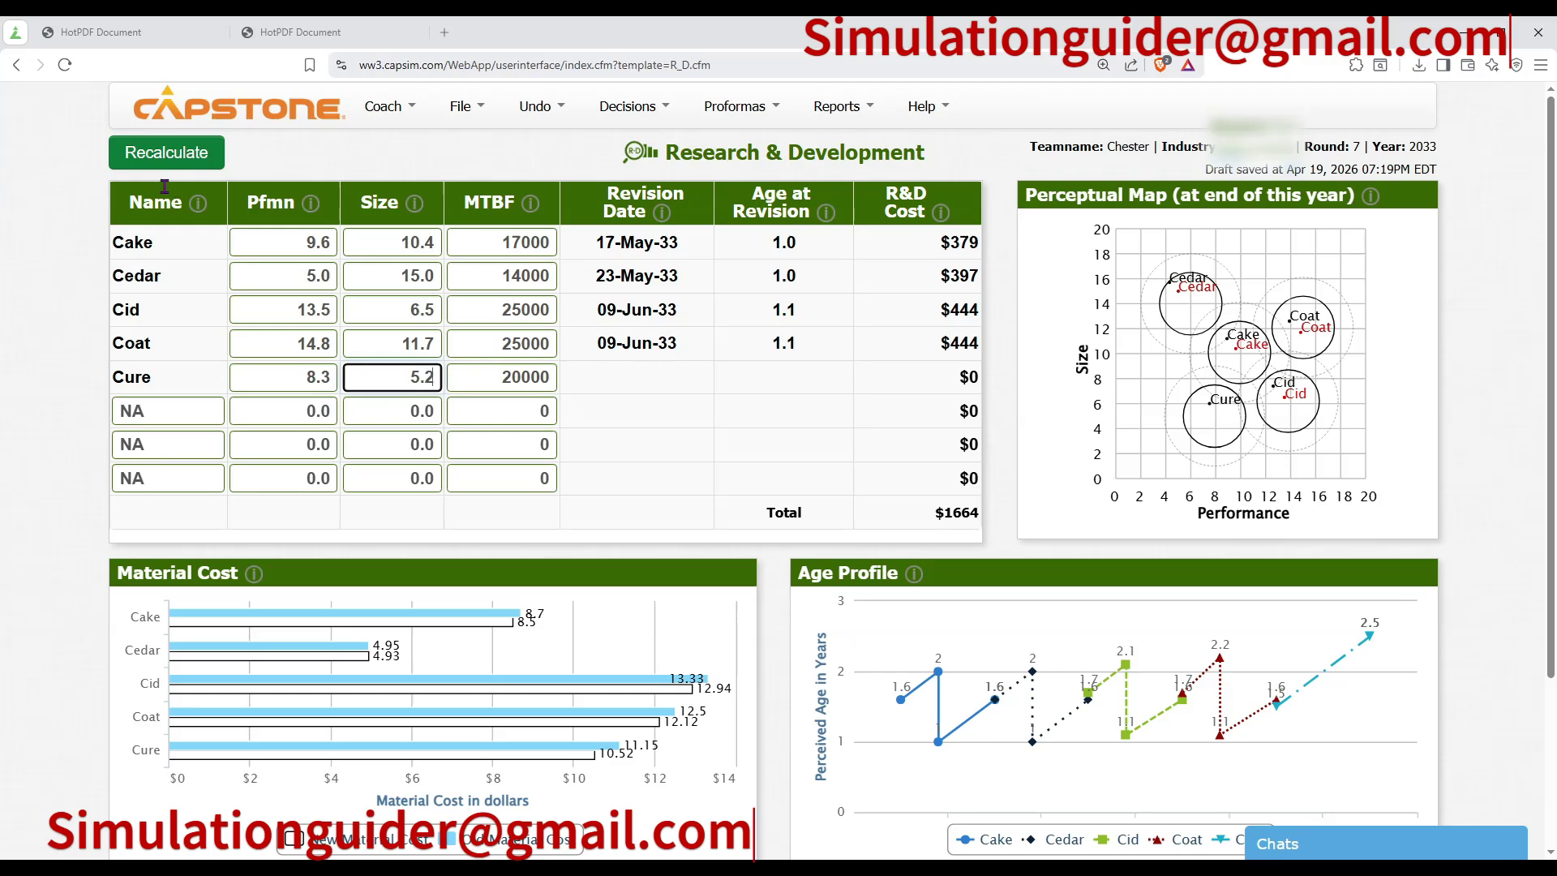
click(167, 153)
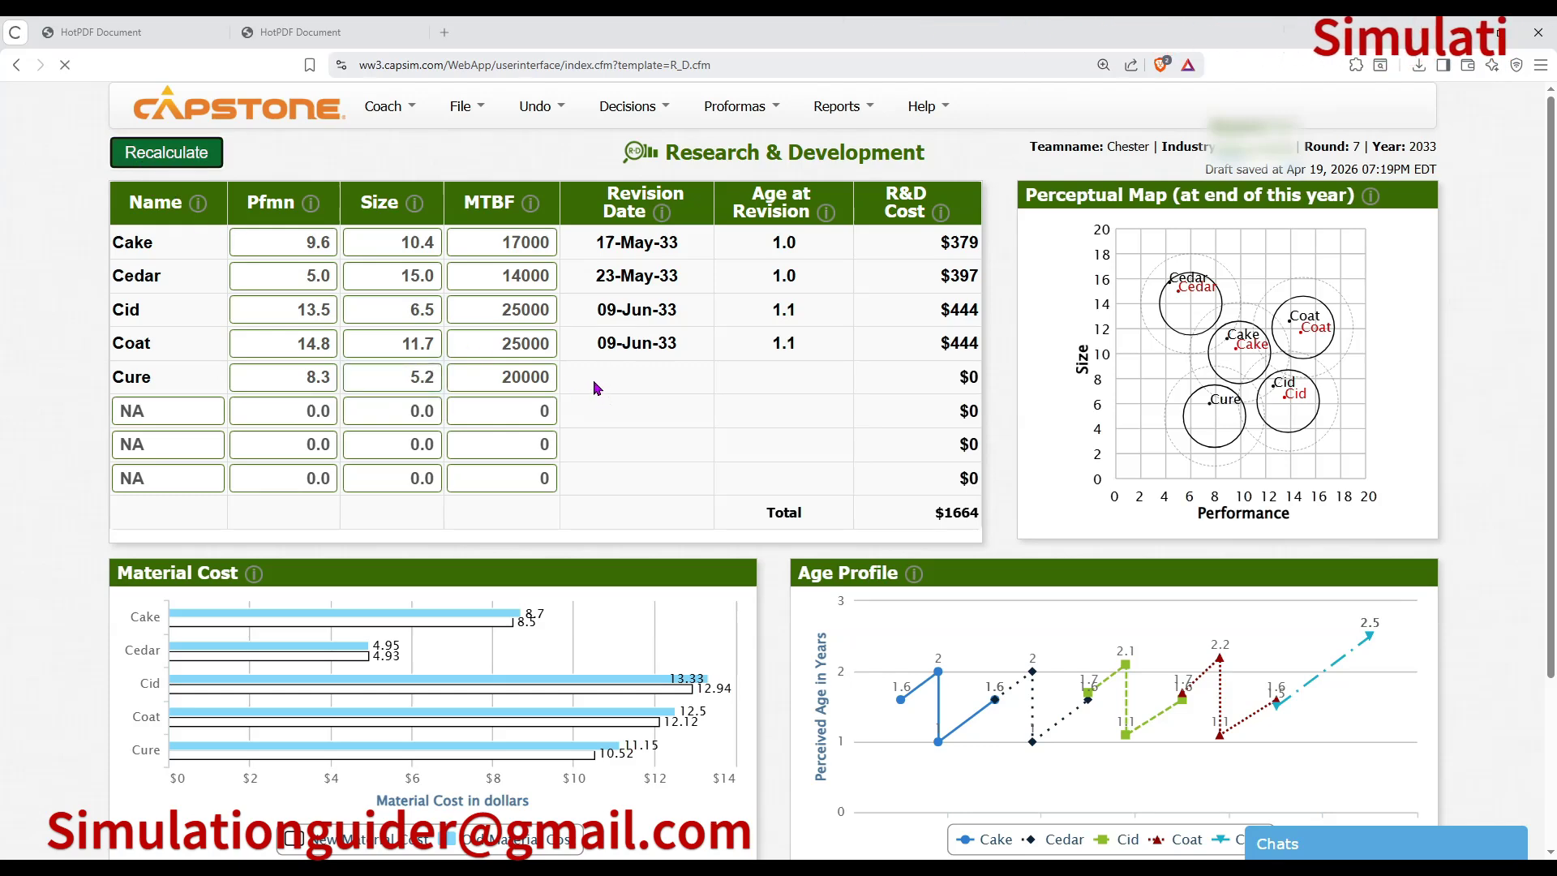
drag(597, 377, 678, 380)
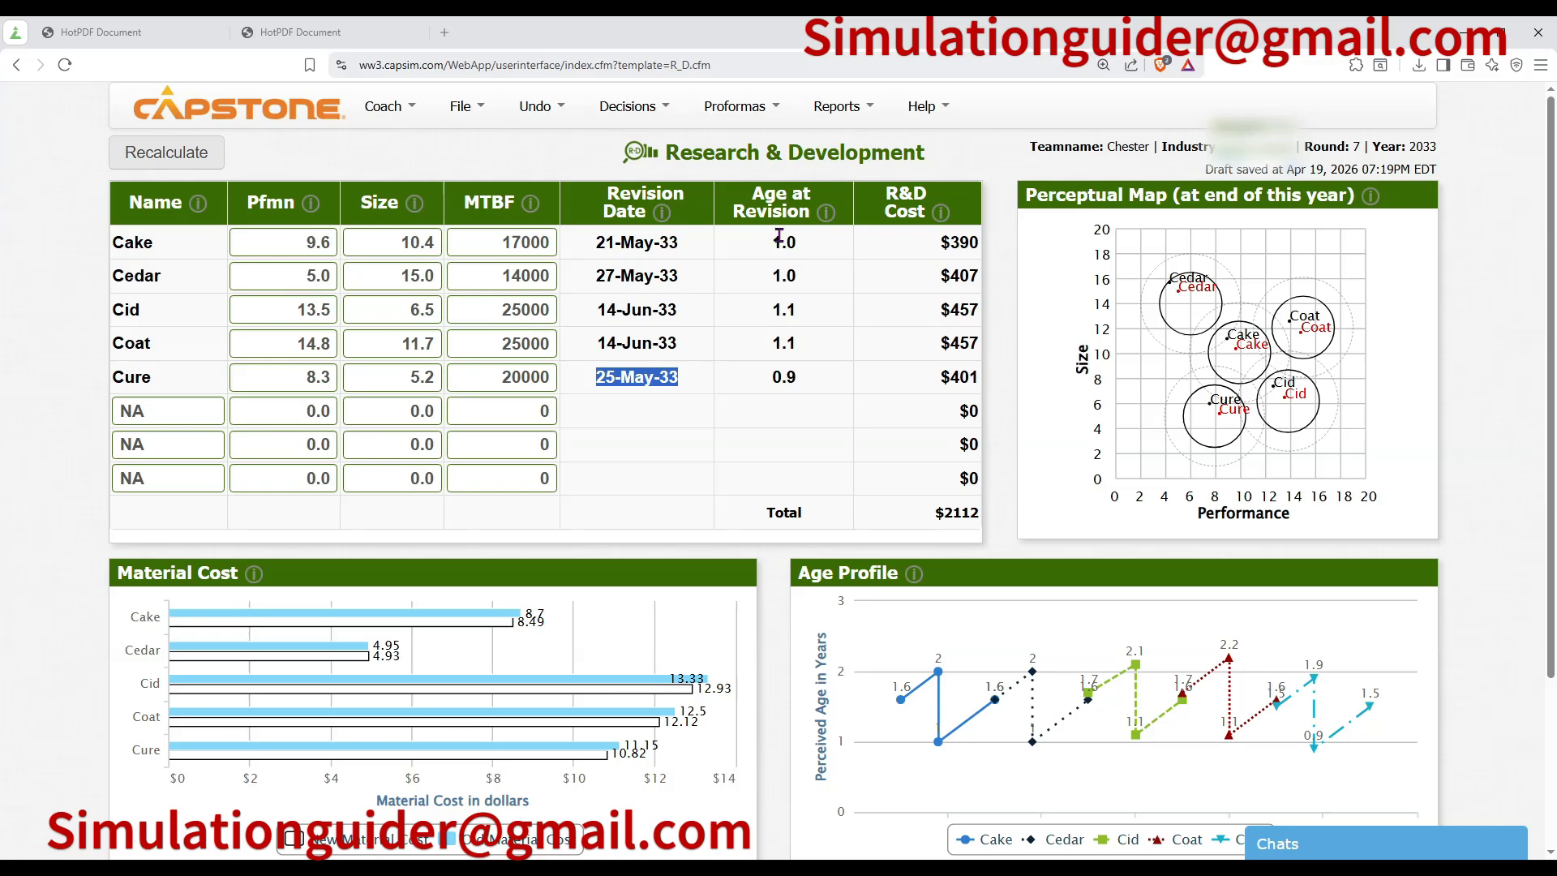
Examine the age at revision, R&D cost, material cost and age profile for the revised products.
drag(751, 194, 925, 215)
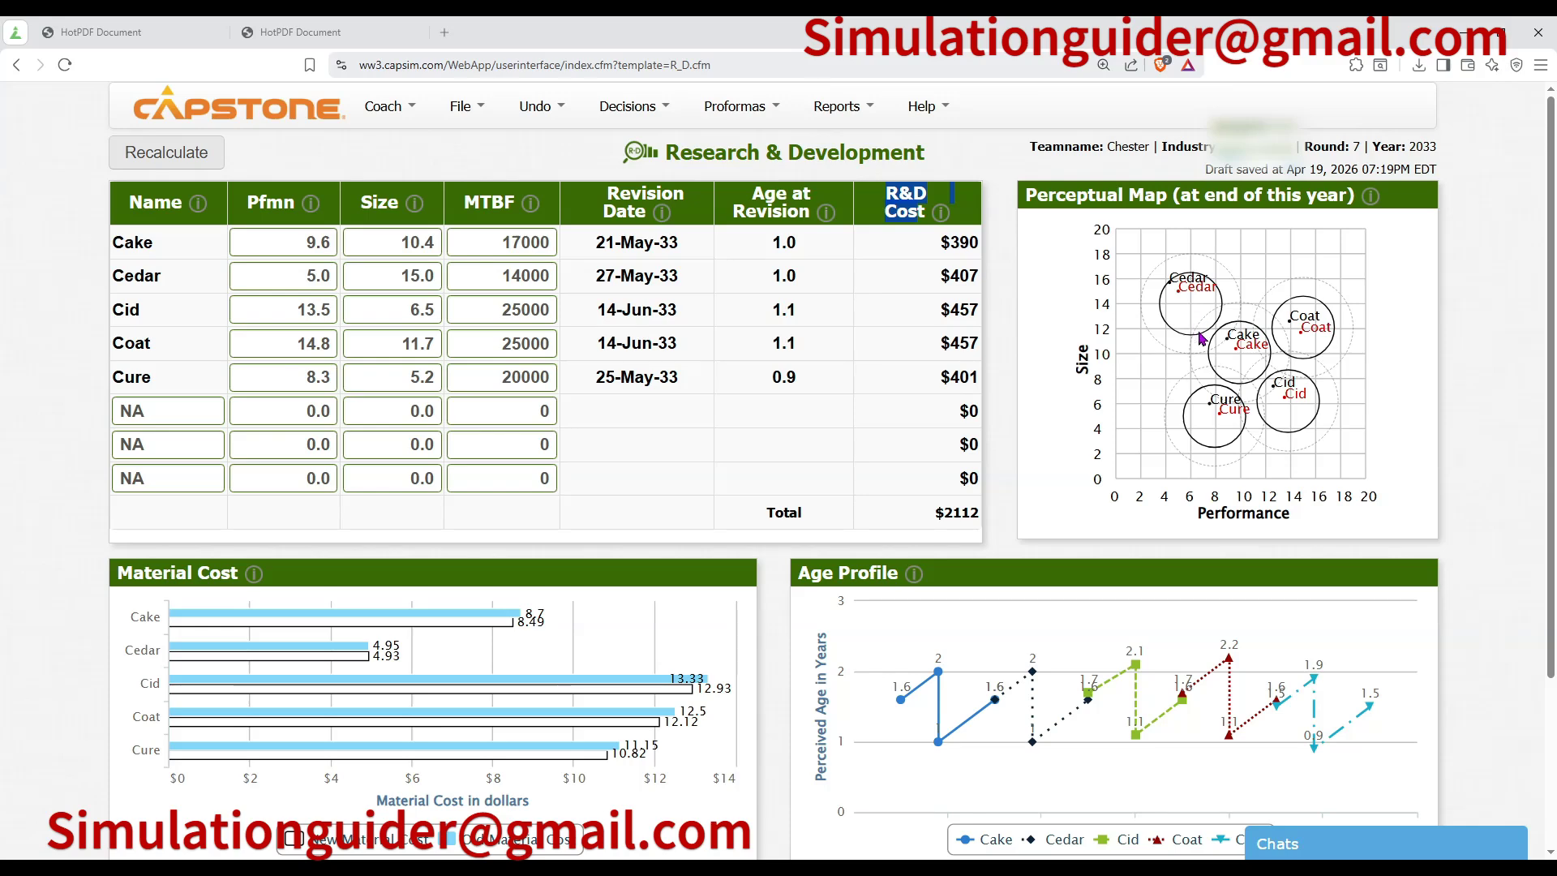
scroll(1201, 338, down, 2)
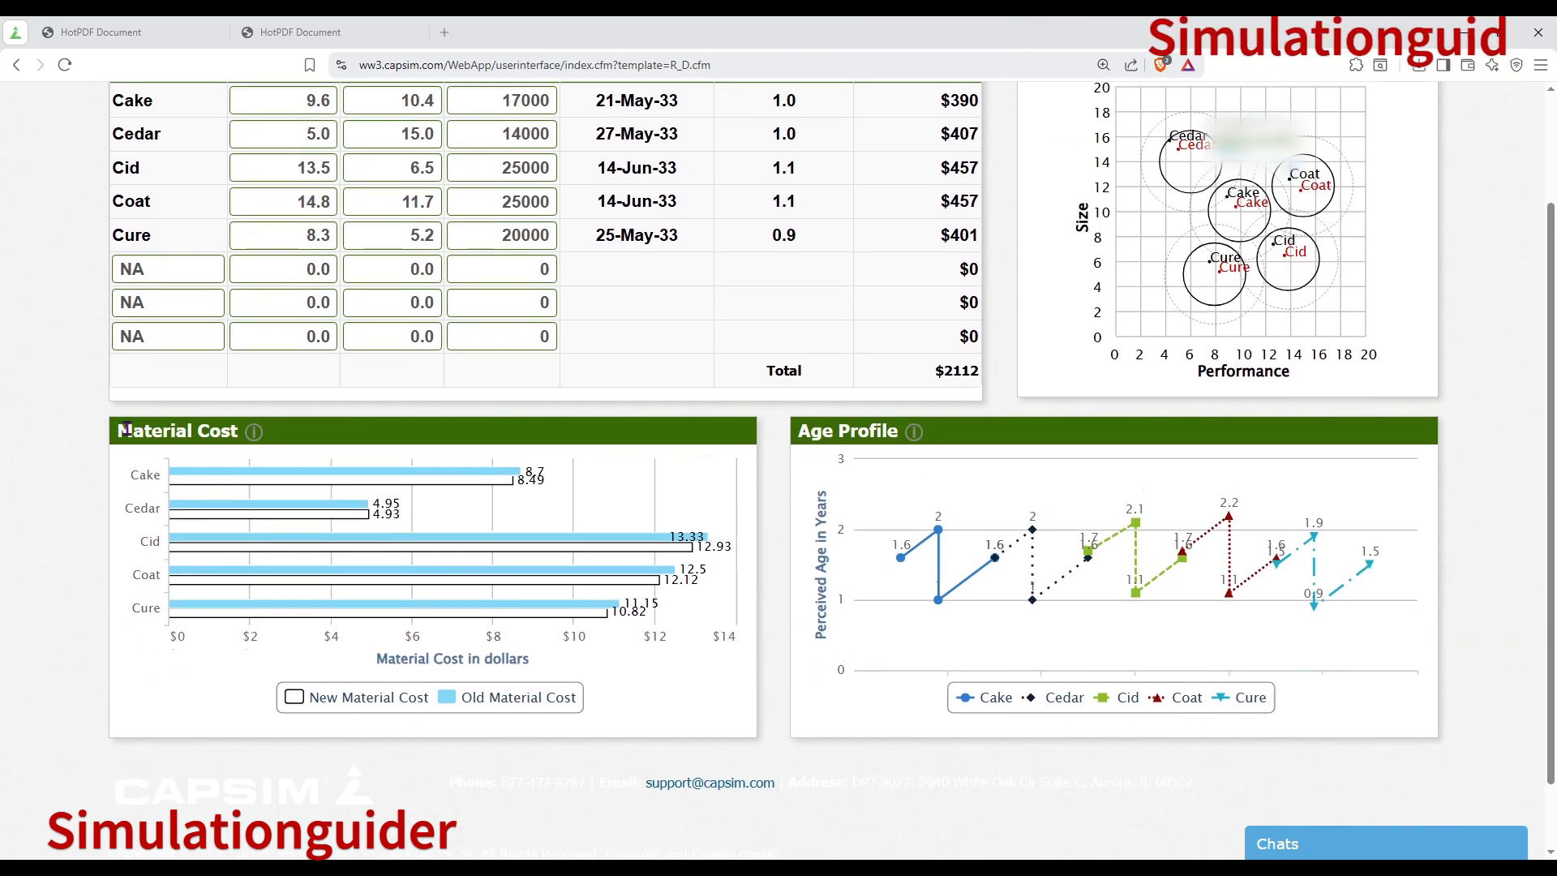
drag(124, 429, 244, 438)
drag(811, 434, 896, 451)
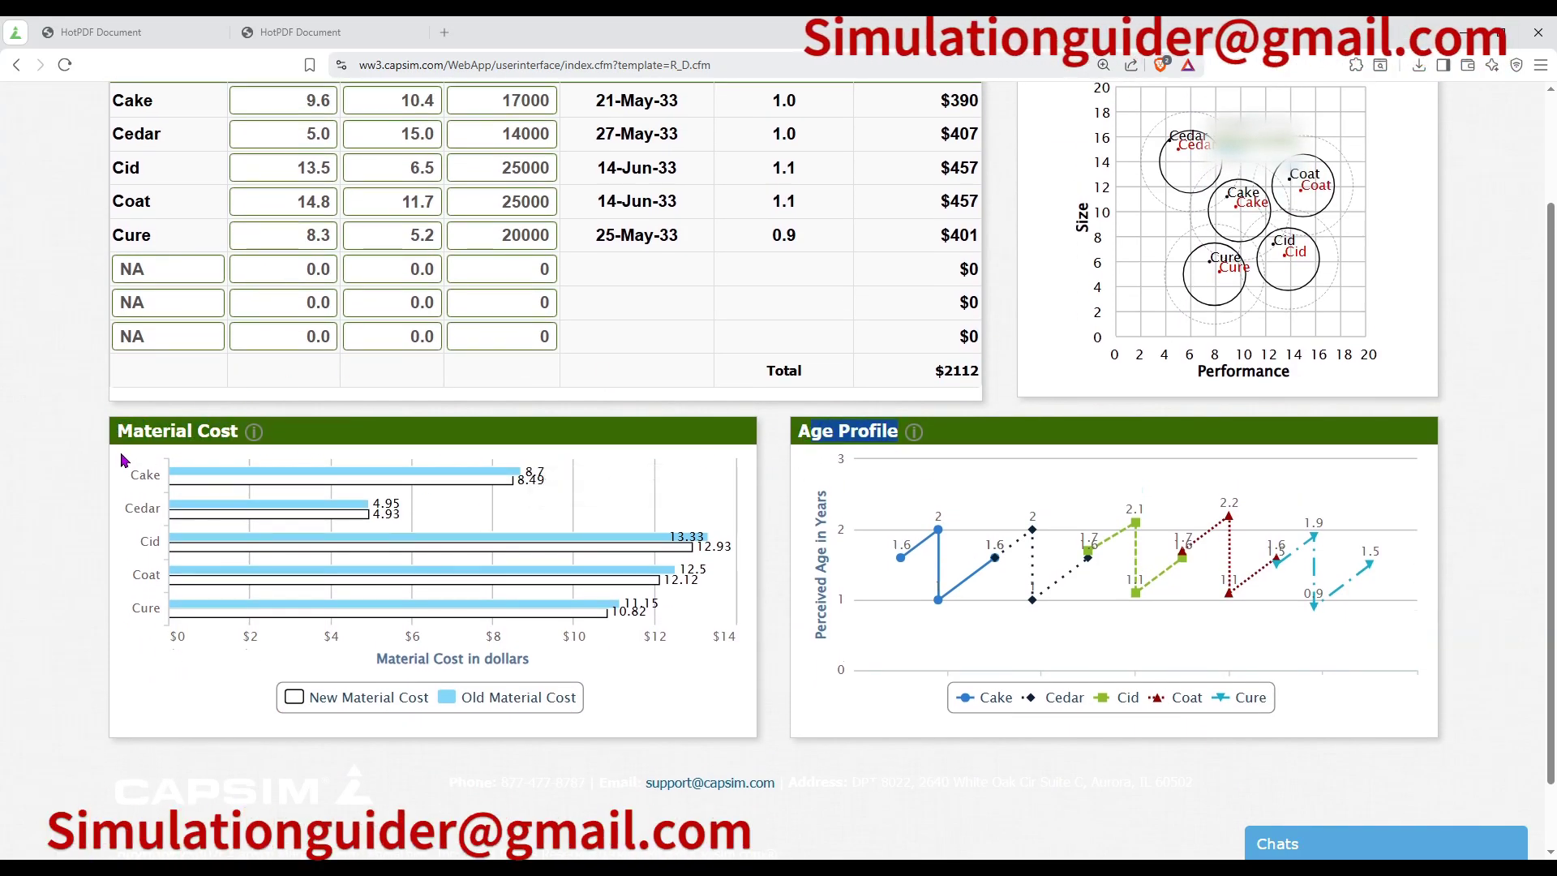
drag(120, 436, 210, 438)
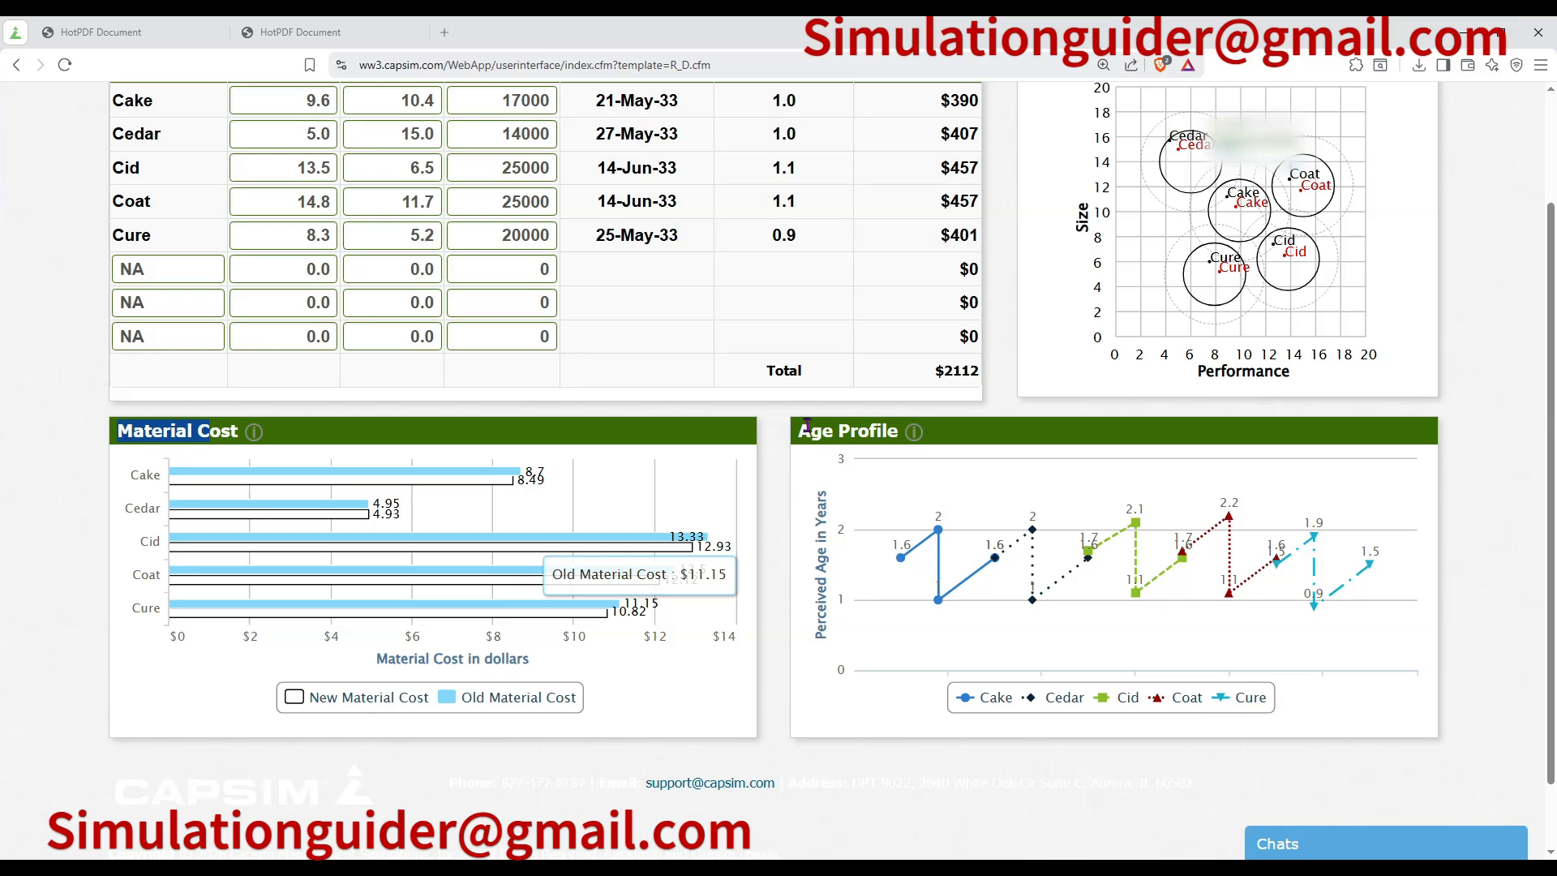
Open the Marketing decisions and examine the price, promo budget, sales budget and forecast columns.
drag(803, 428, 961, 481)
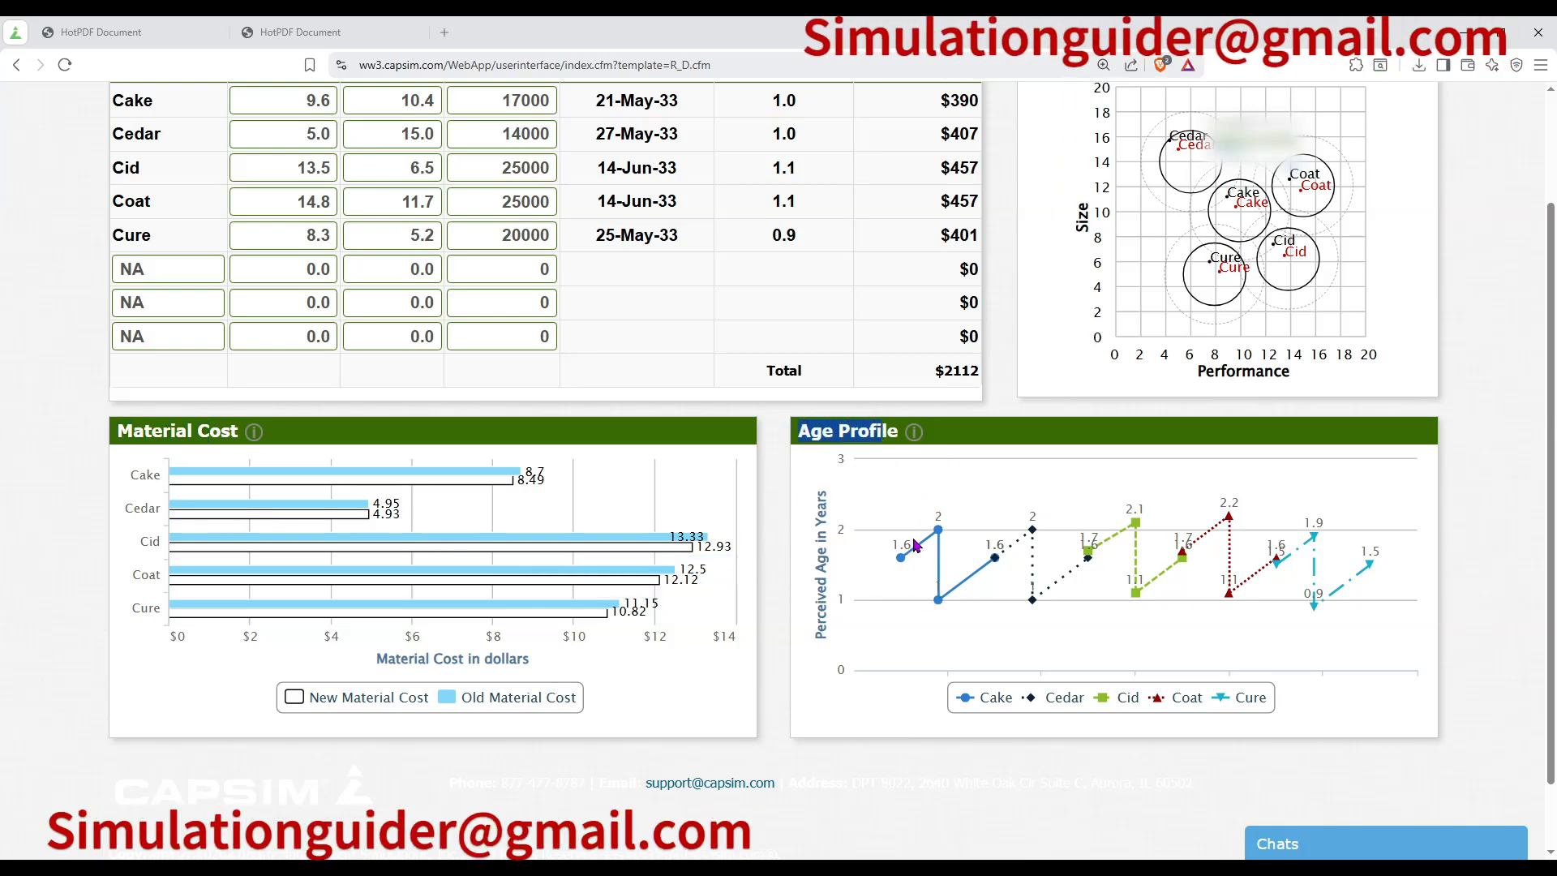
scroll(592, 268, up, 2)
click(625, 110)
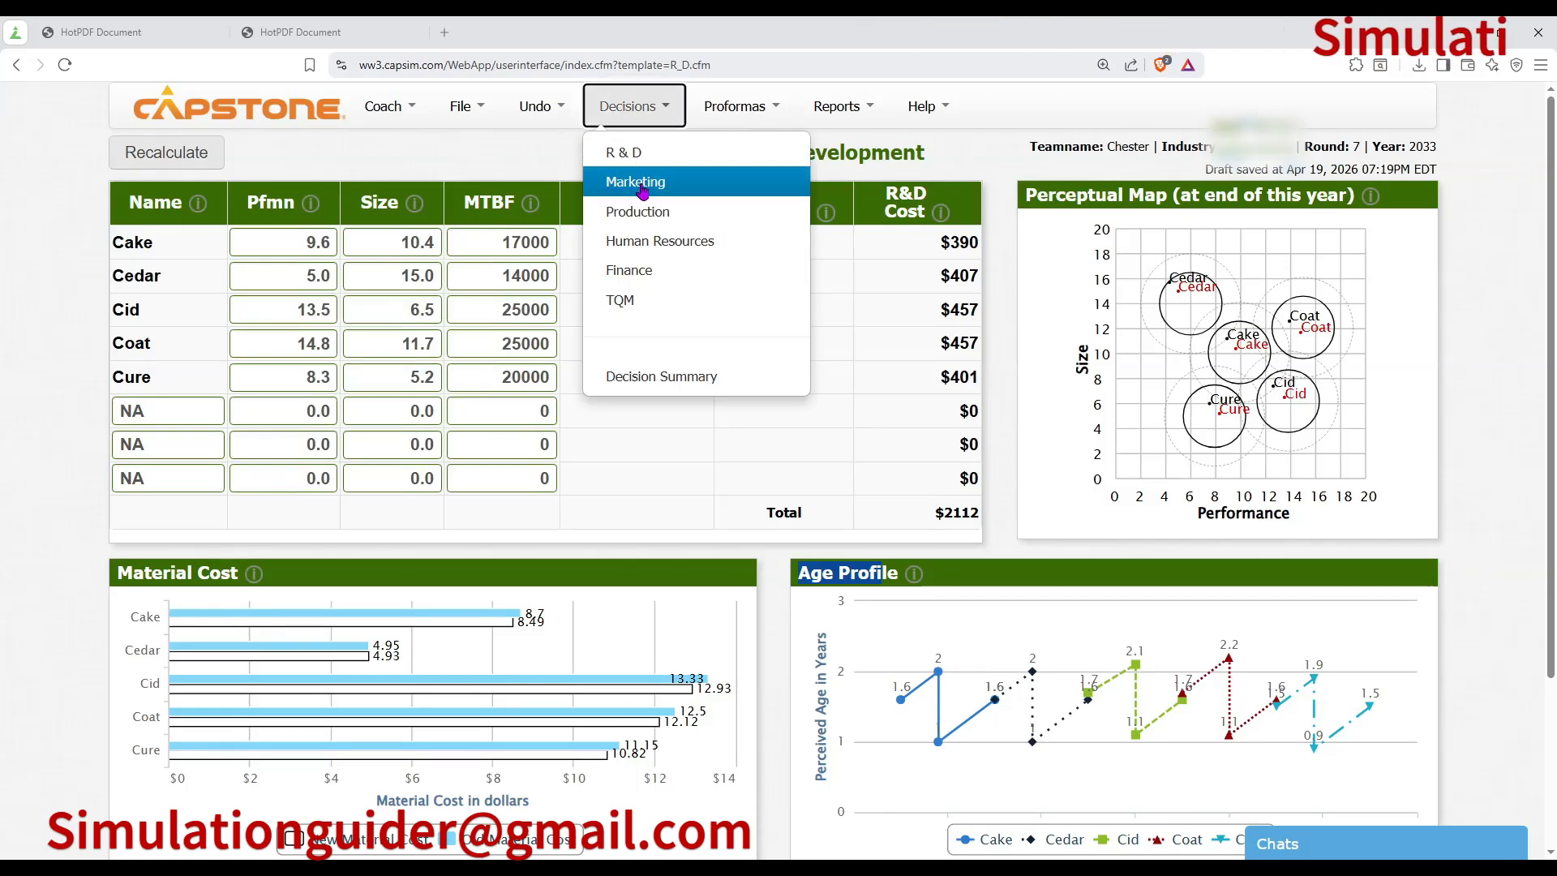
click(586, 185)
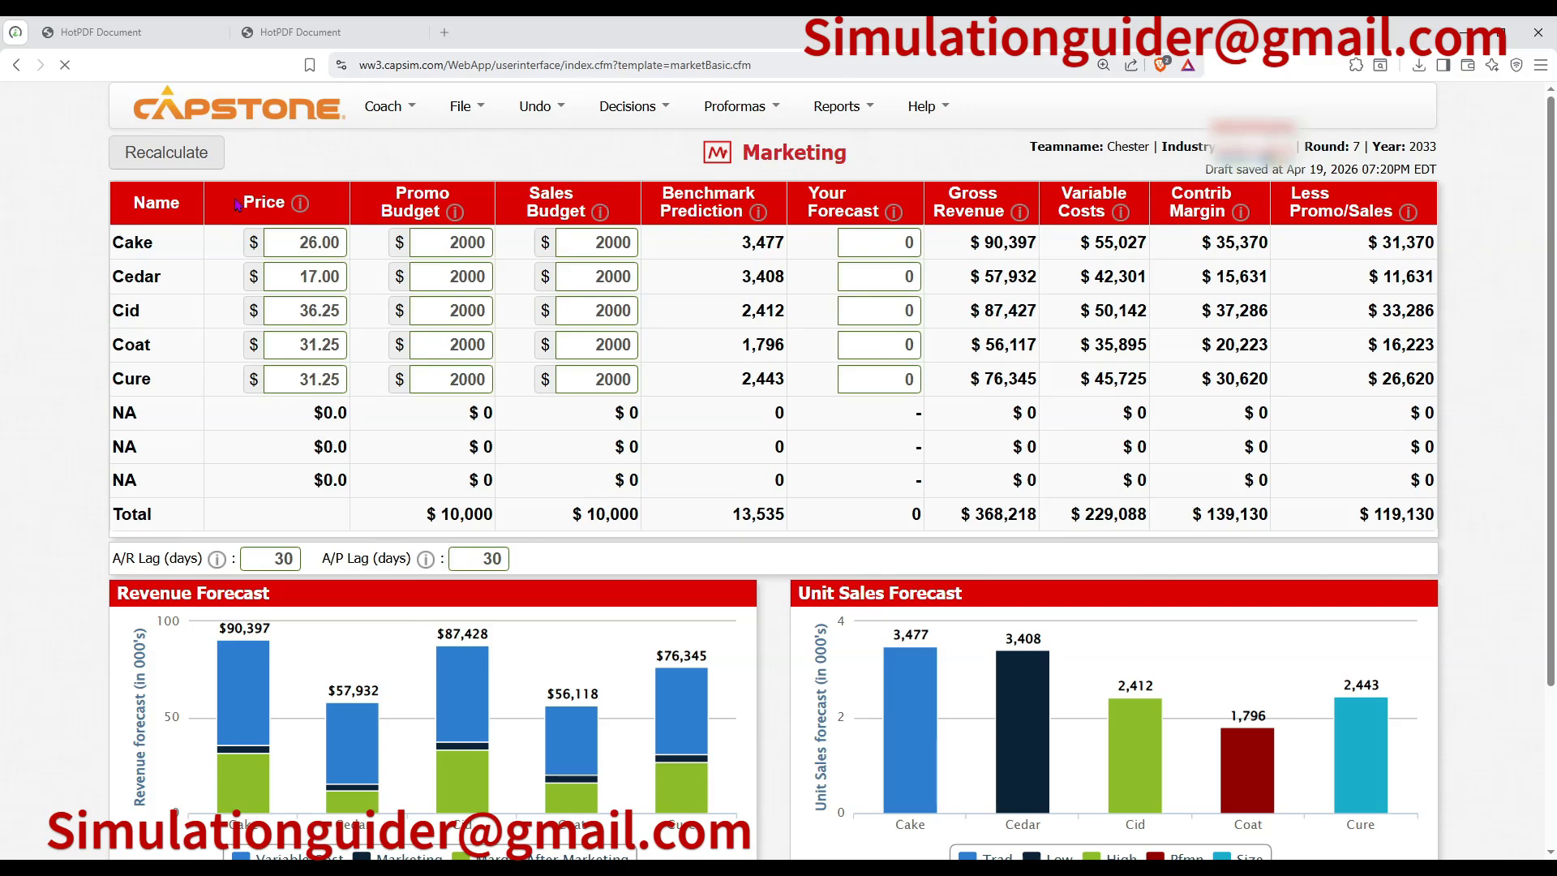
double_click(238, 205)
drag(357, 195, 525, 201)
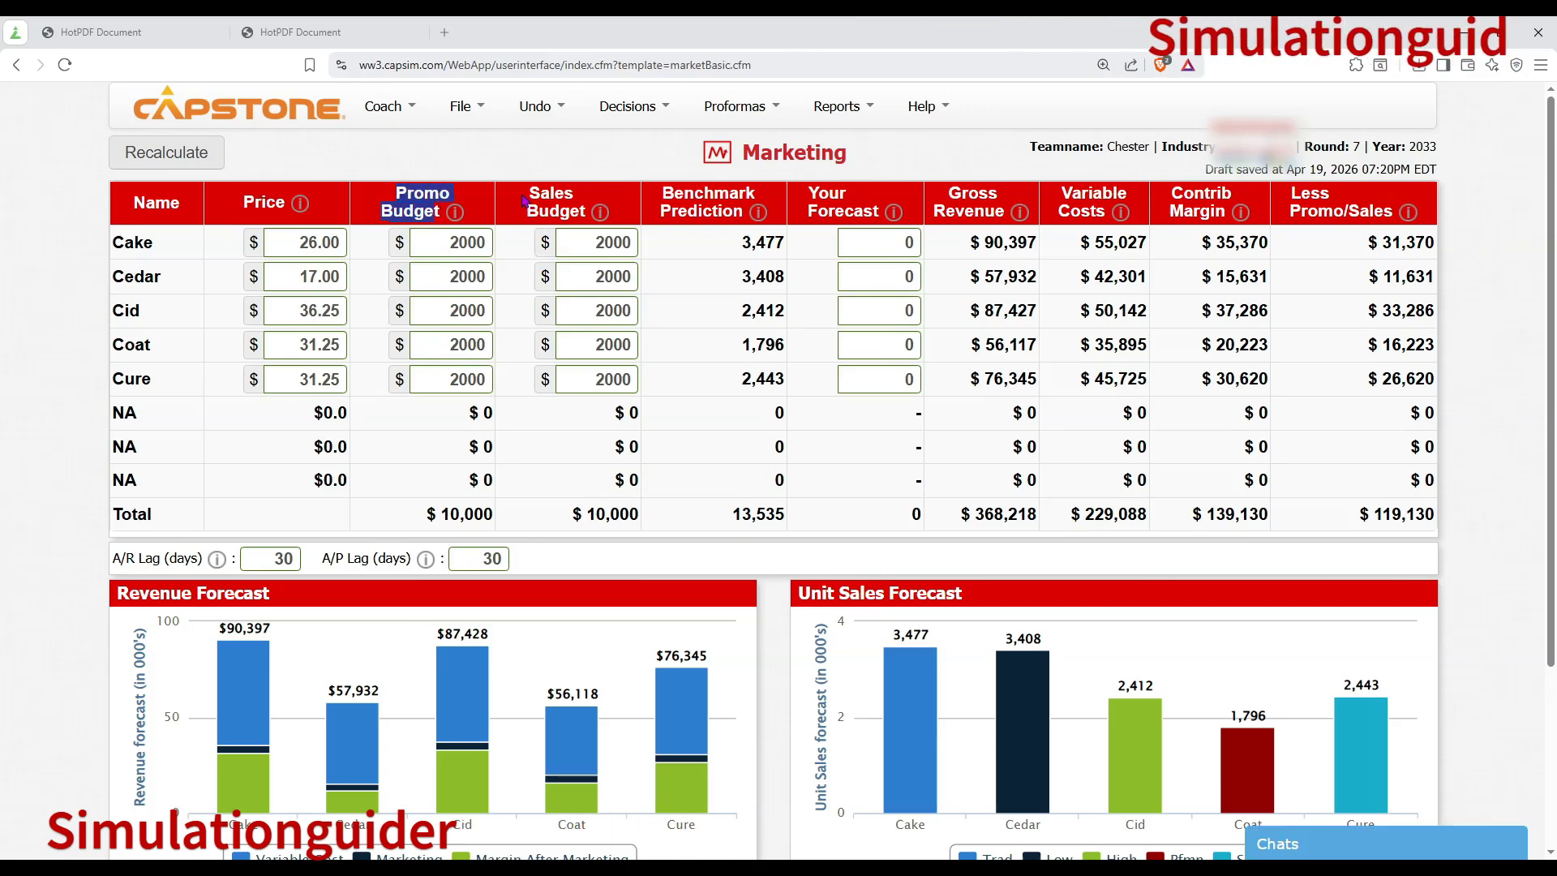
triple_click(609, 192)
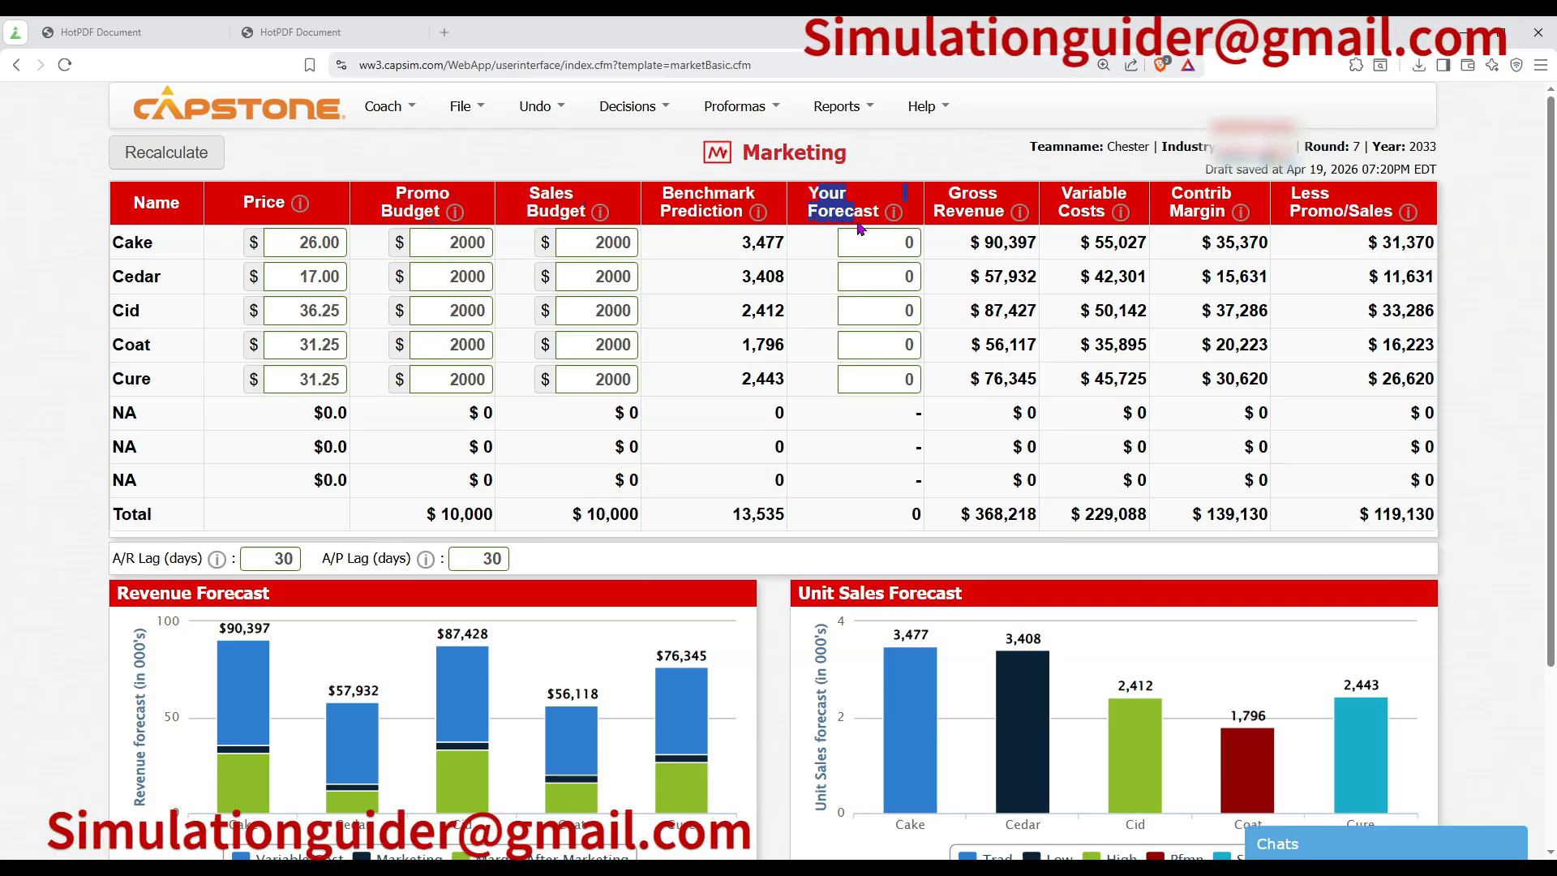
drag(243, 198, 265, 224)
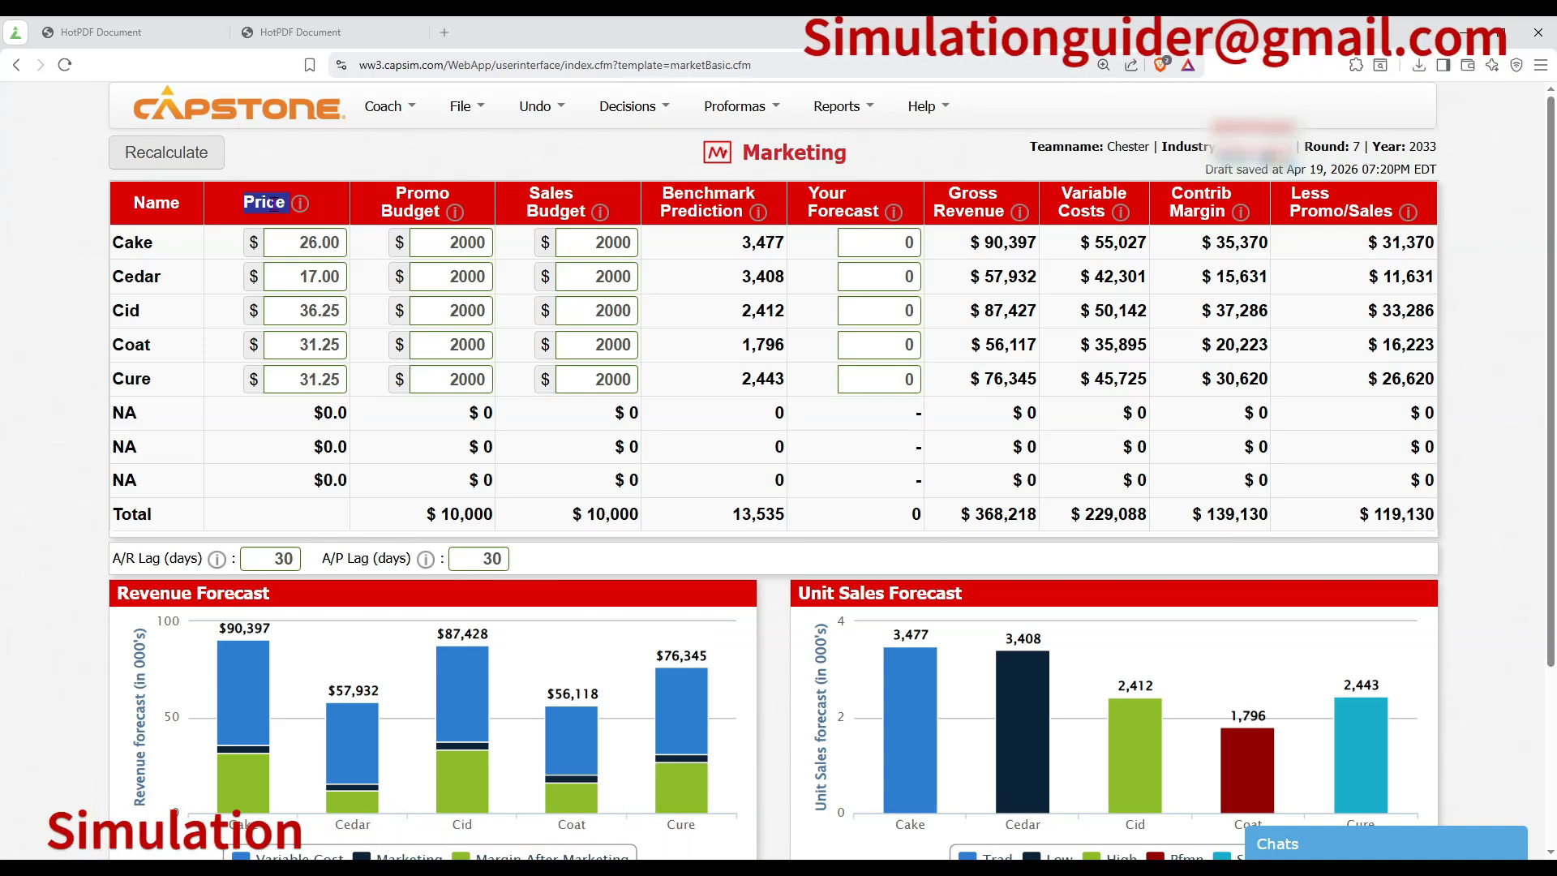
Set the prices to 25.50 for Cake, 16.00 for Cedar, 36.00 for Cid, and 31.00 for both Coat and Cure, and recalculate.
click(310, 245)
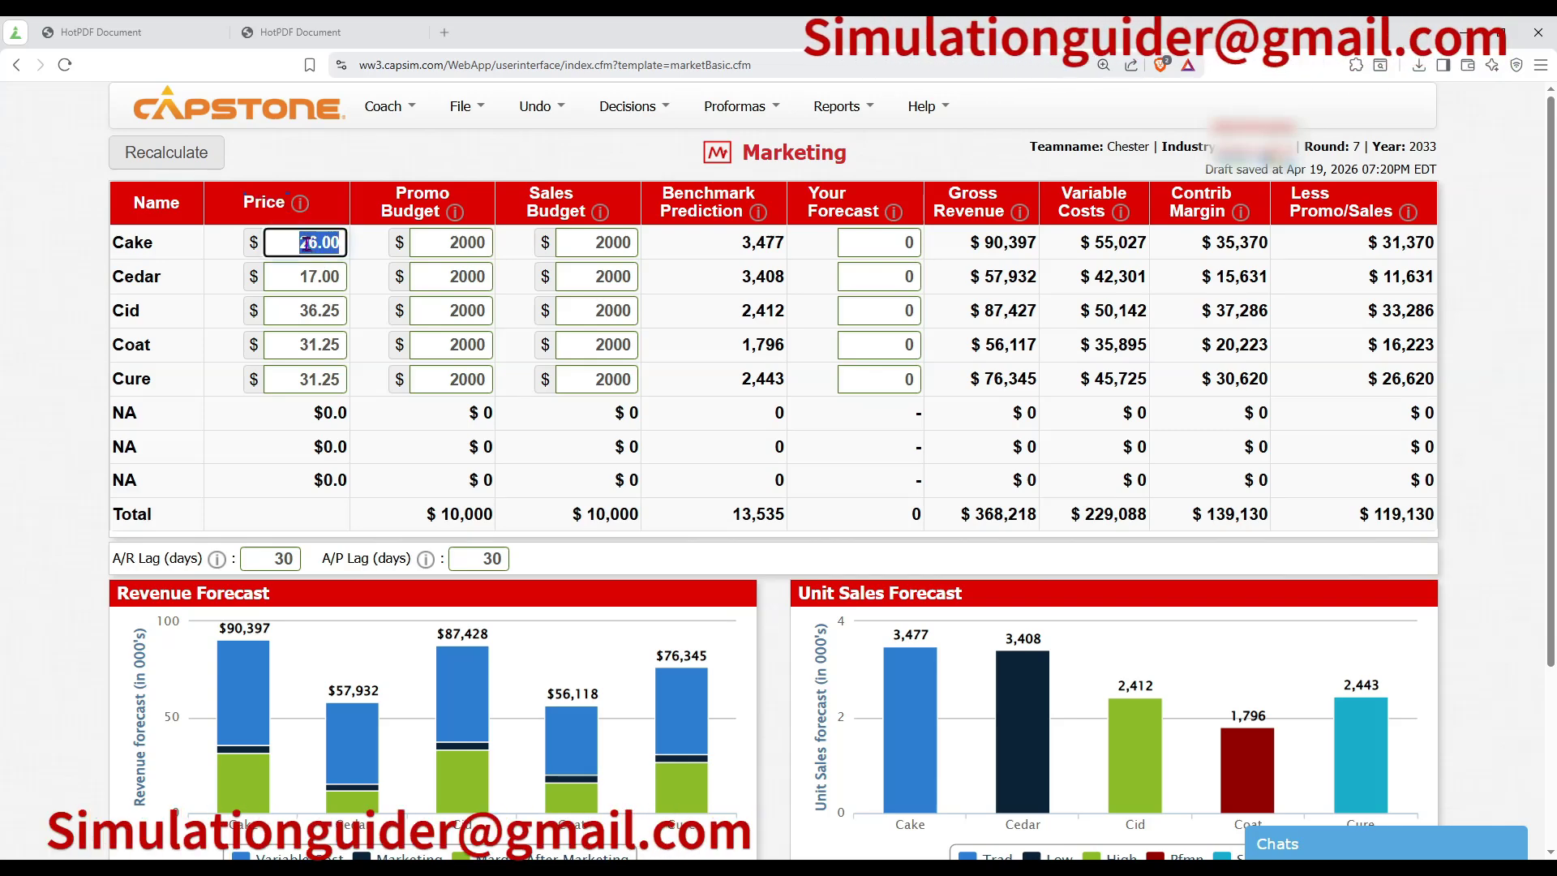
text(25.50)
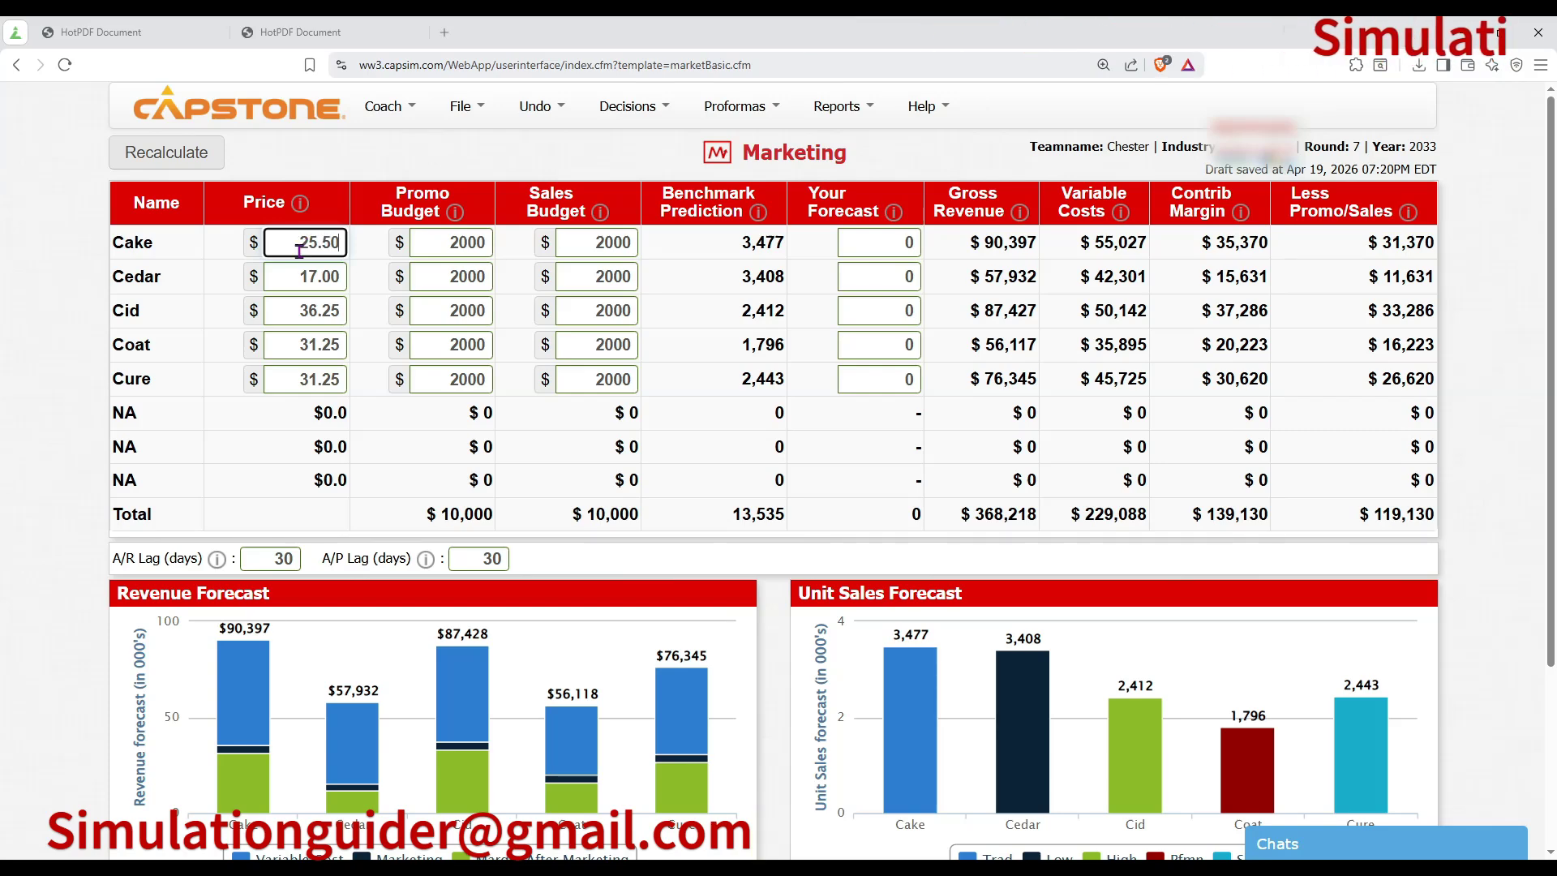
click(295, 280)
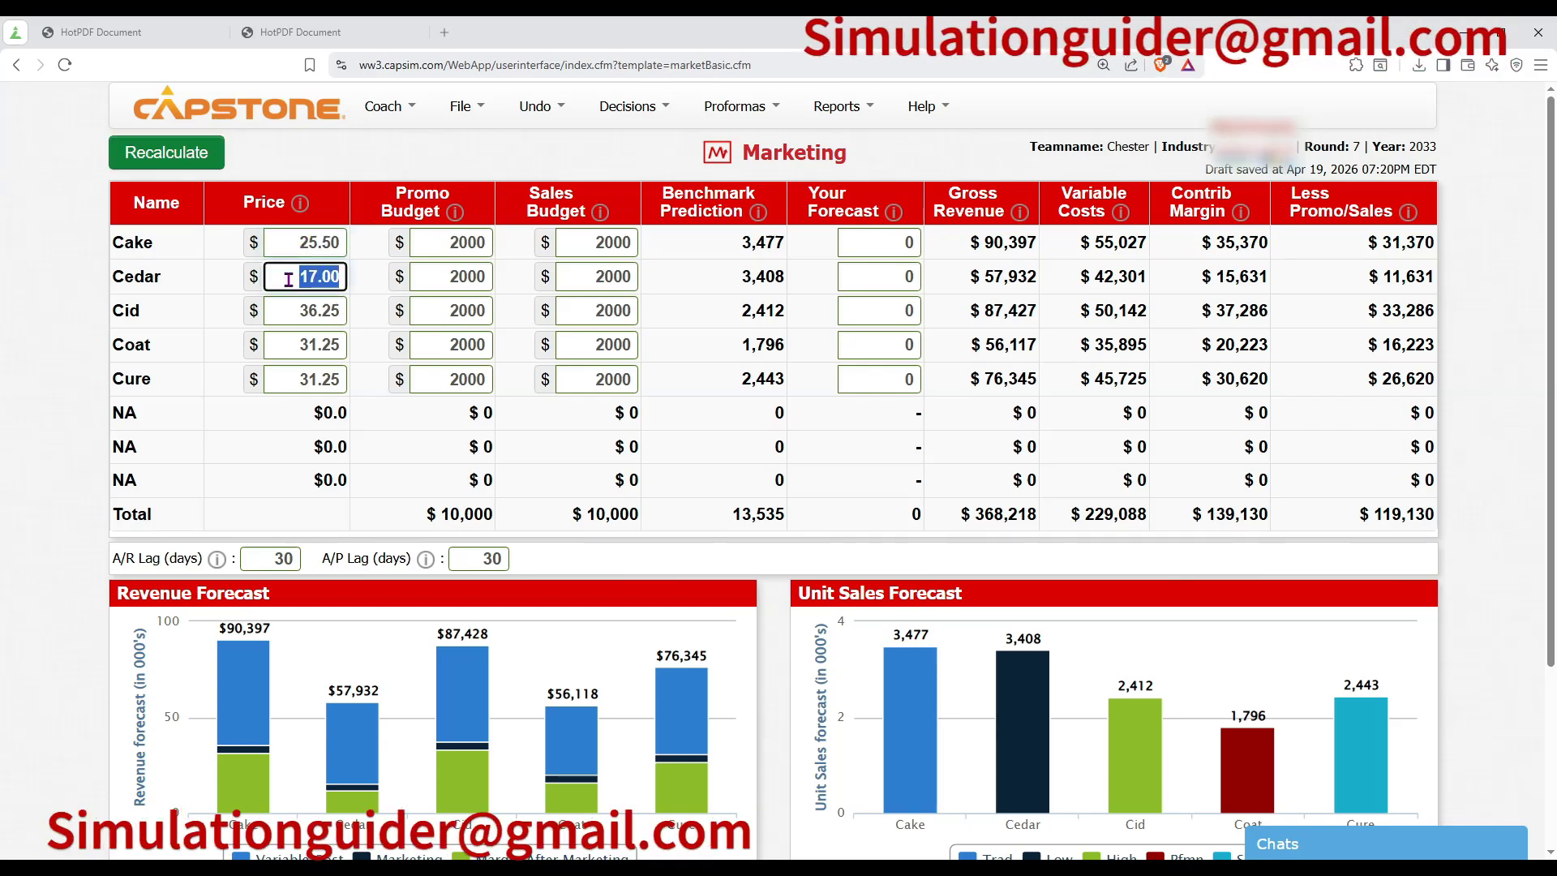
text(16)
click(330, 313)
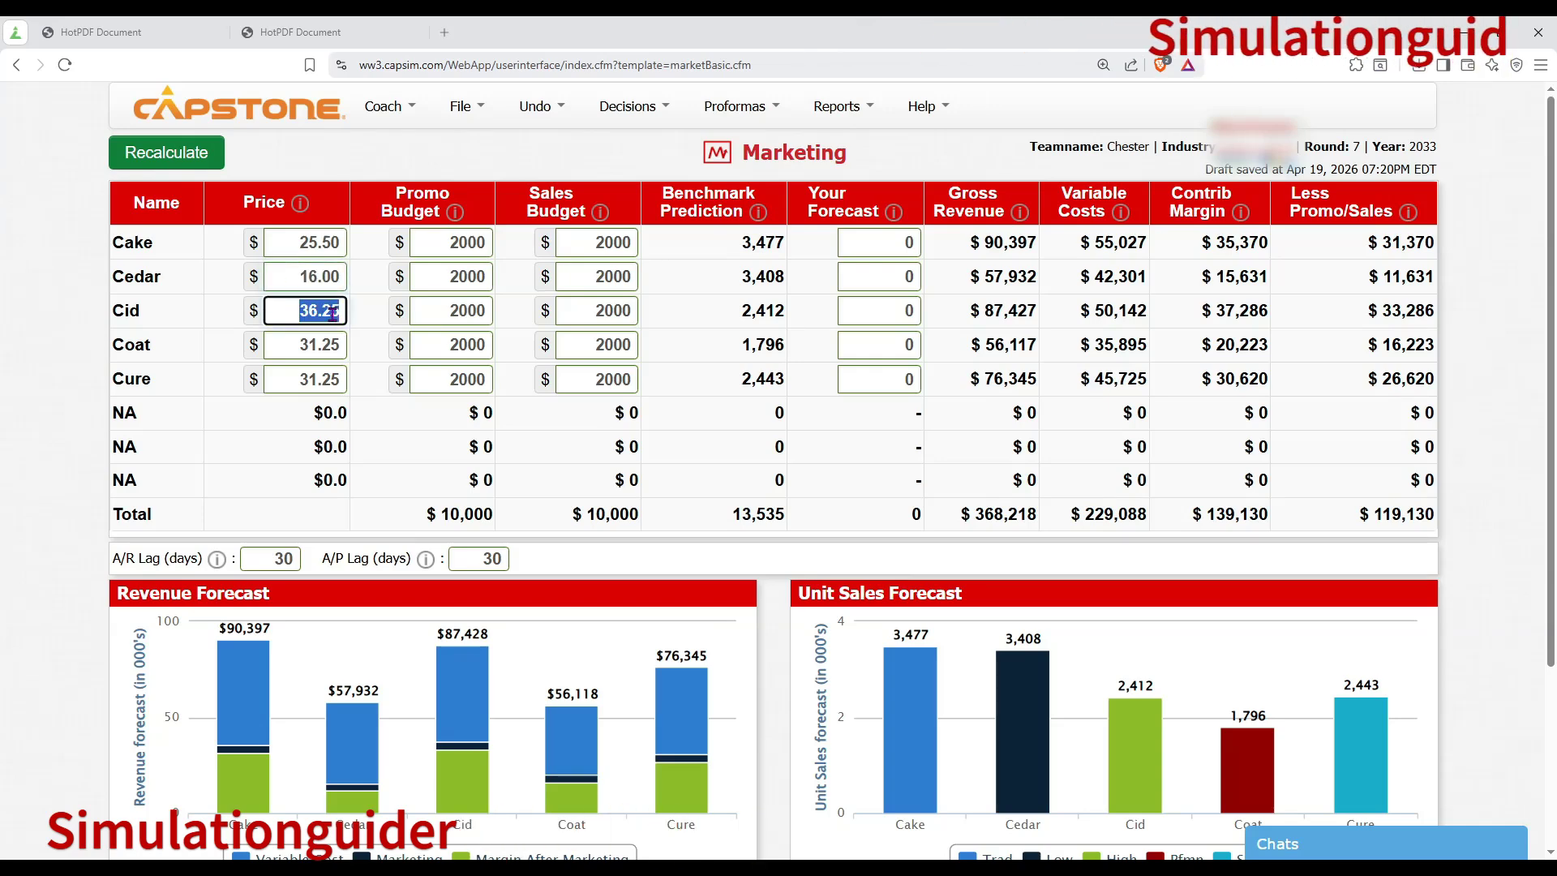
click(334, 314)
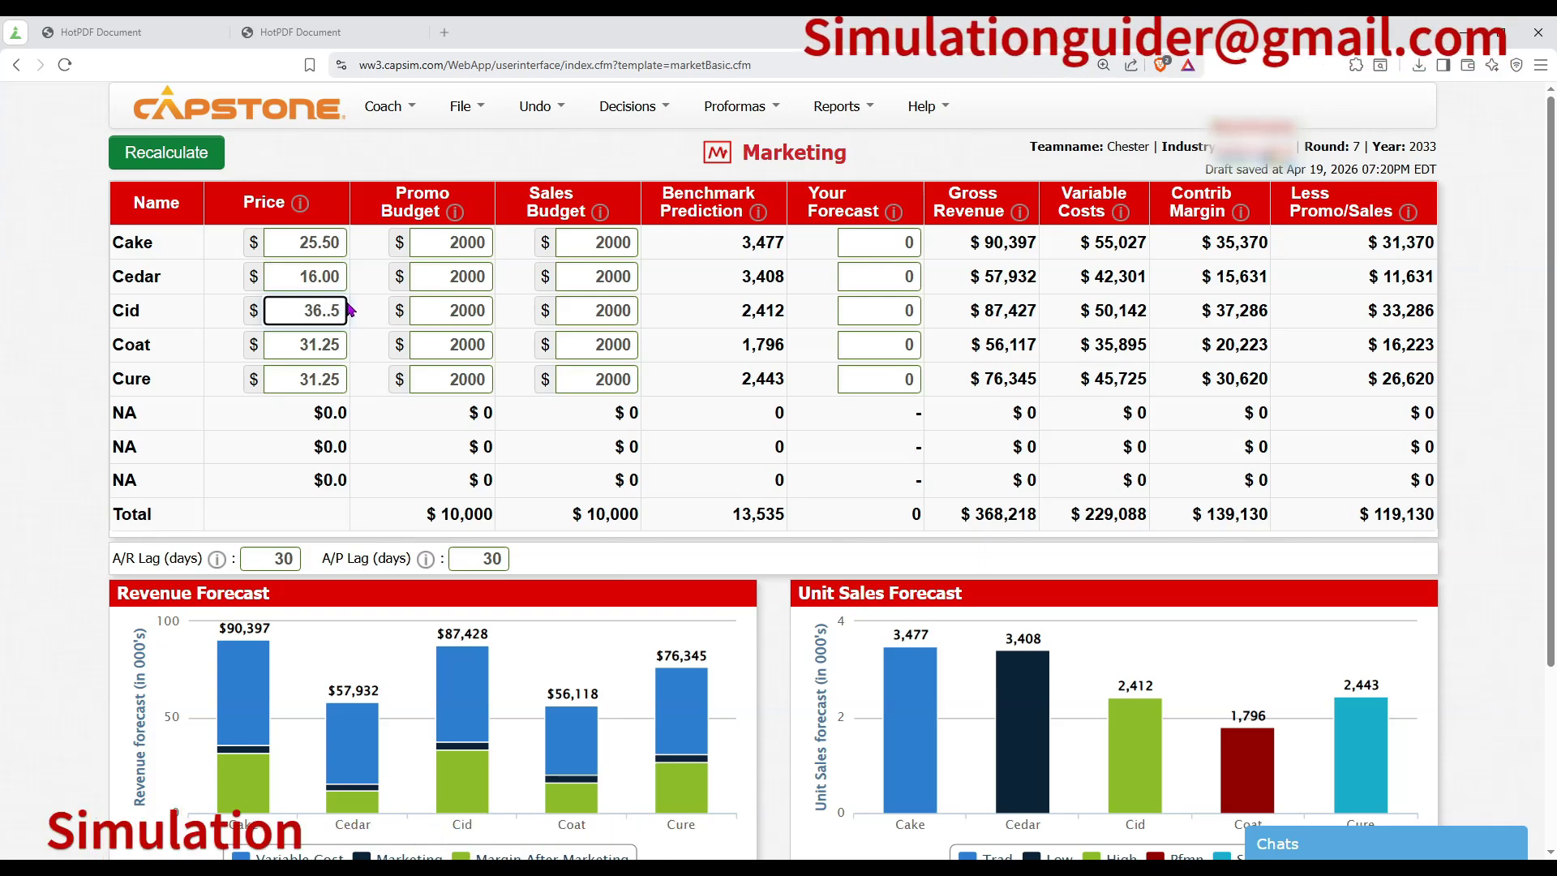
click(332, 344)
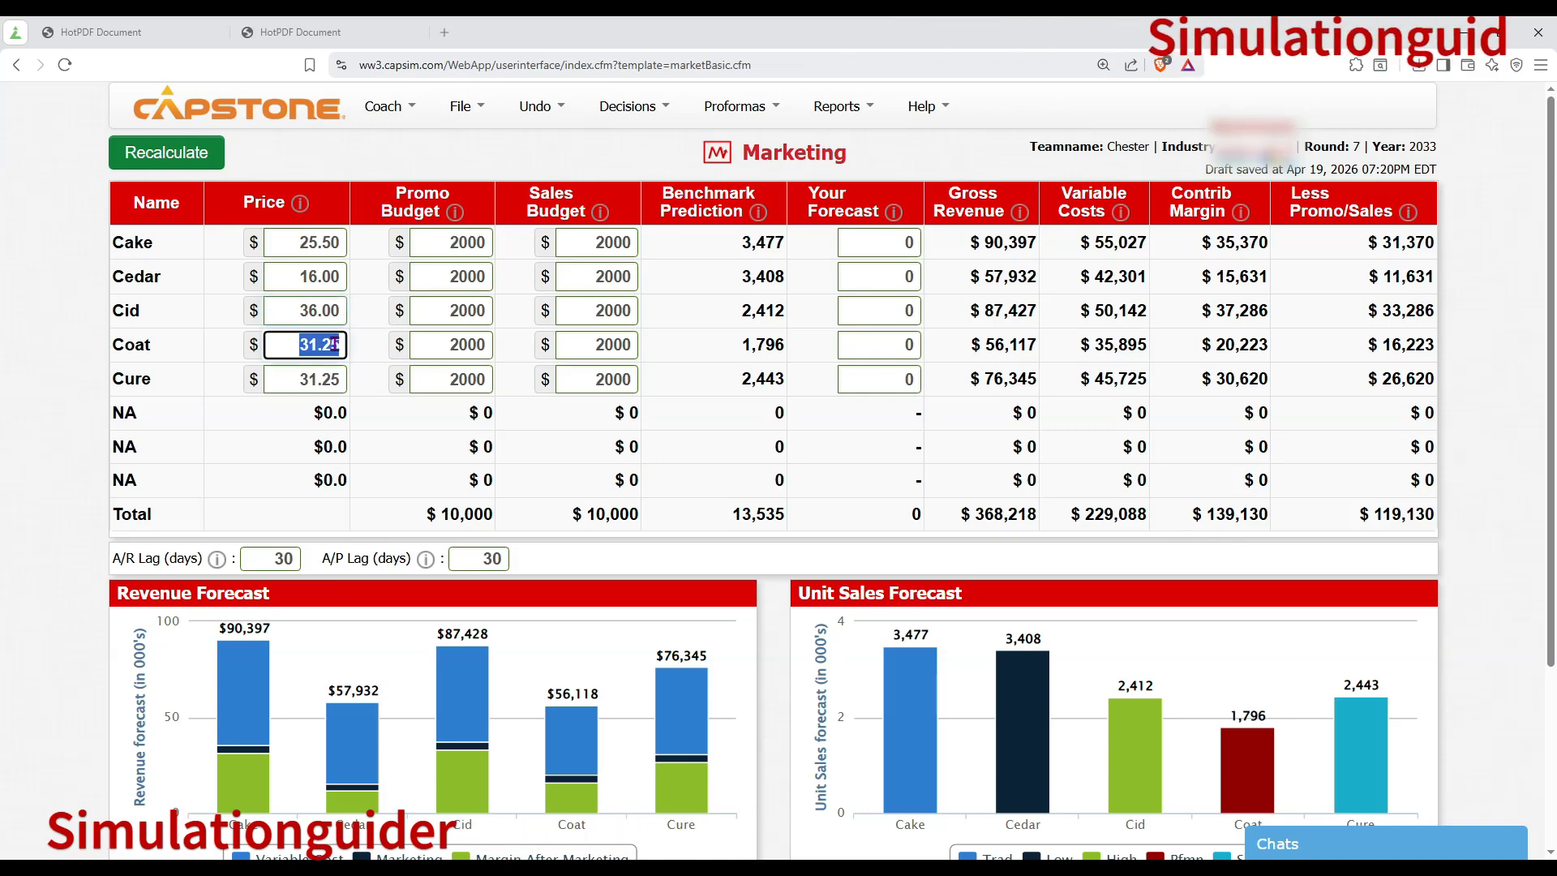
text(31)
click(339, 375)
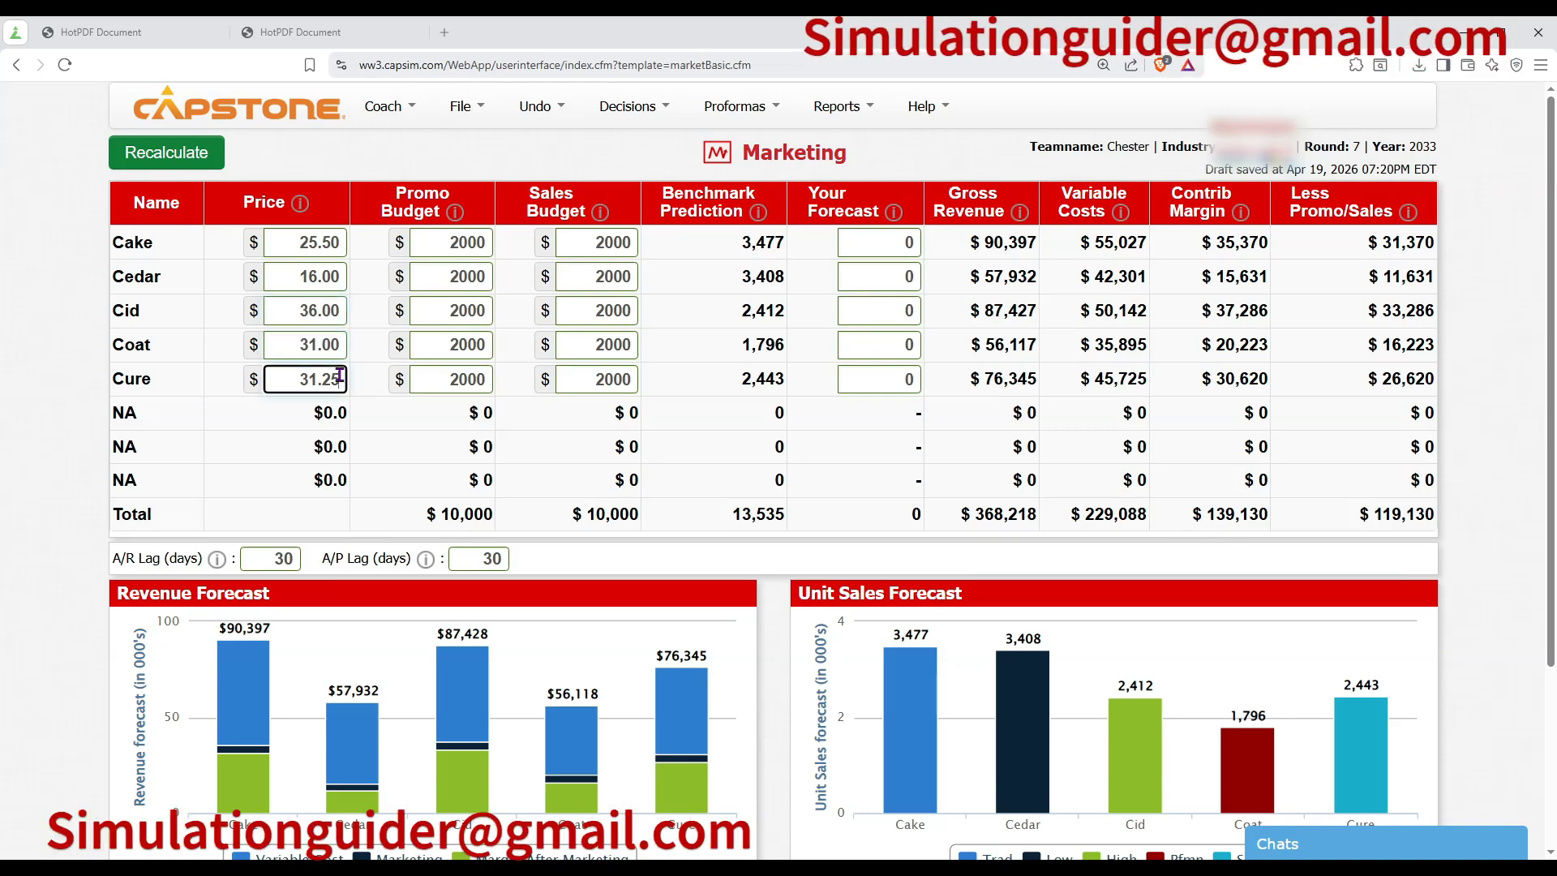
click(184, 166)
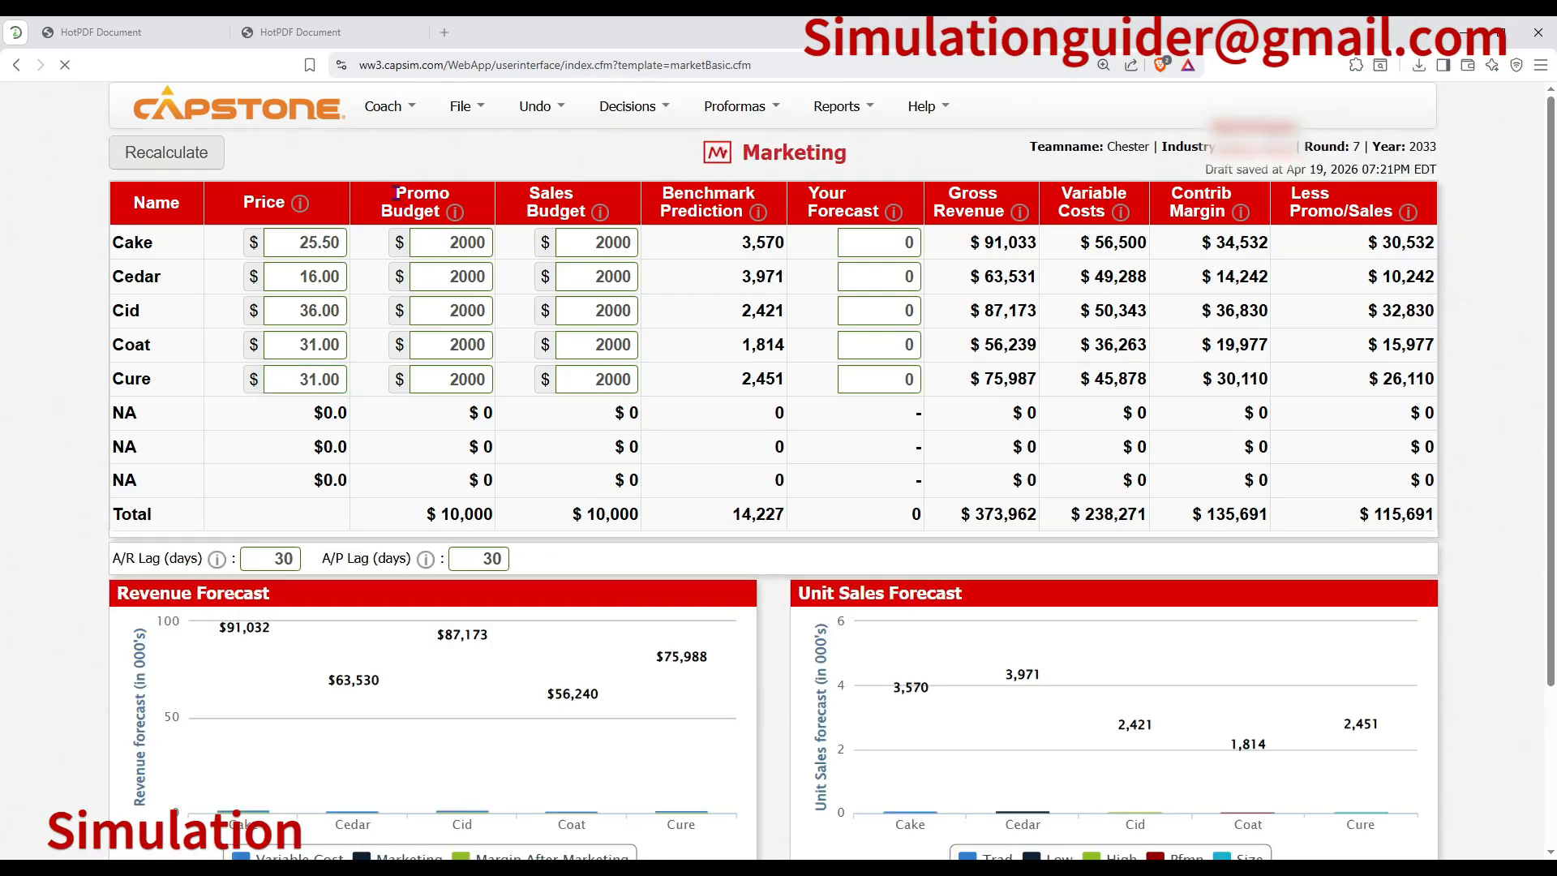
Review the promo and sales budgets allocated to the five products.
drag(395, 193, 439, 211)
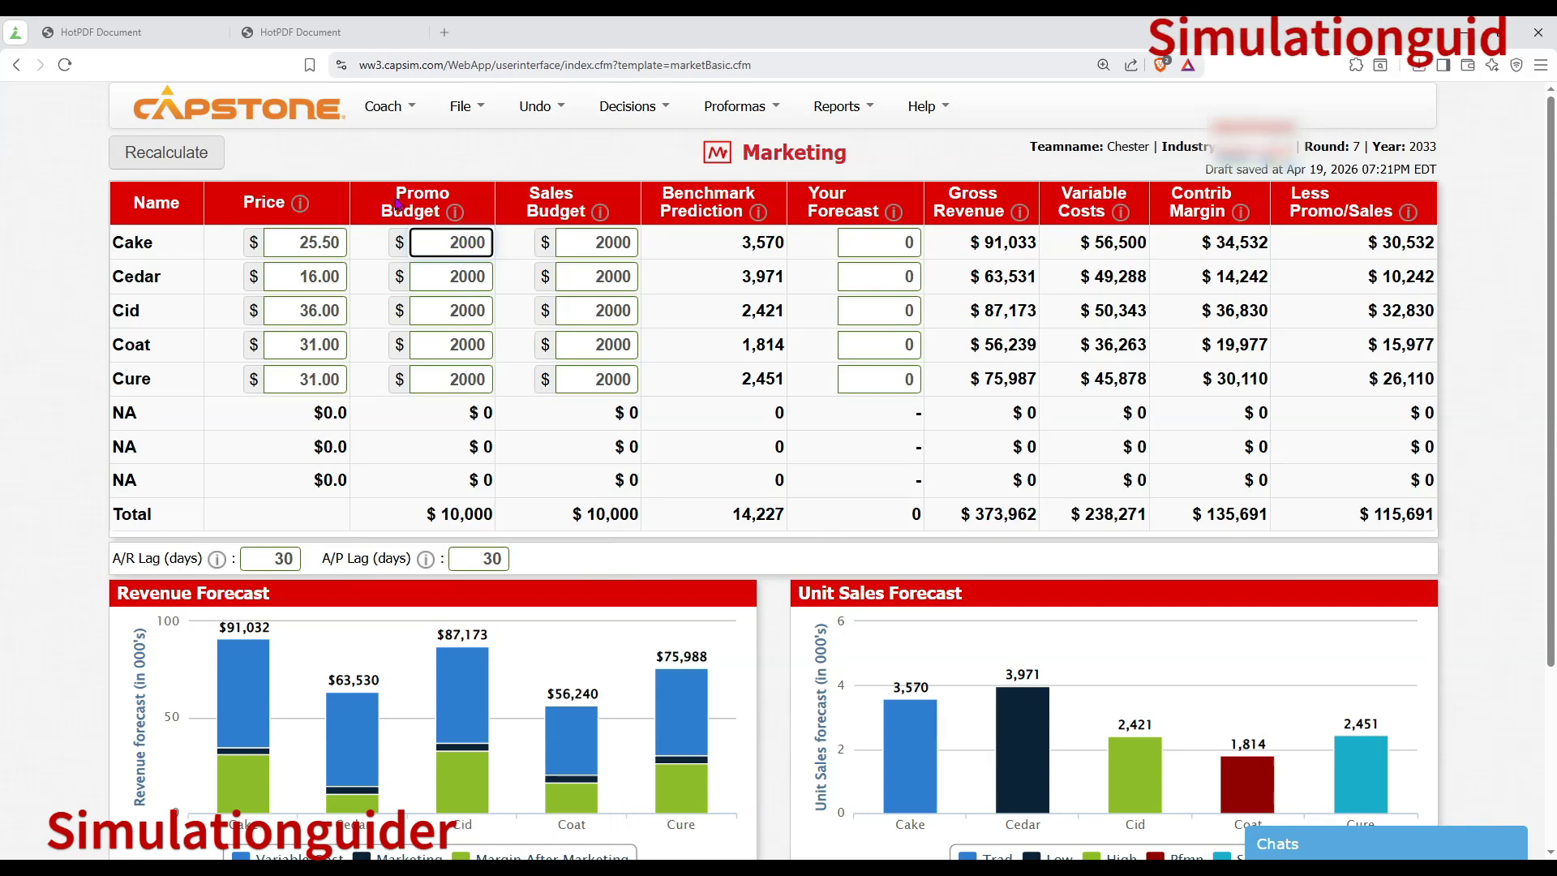
triple_click(422, 204)
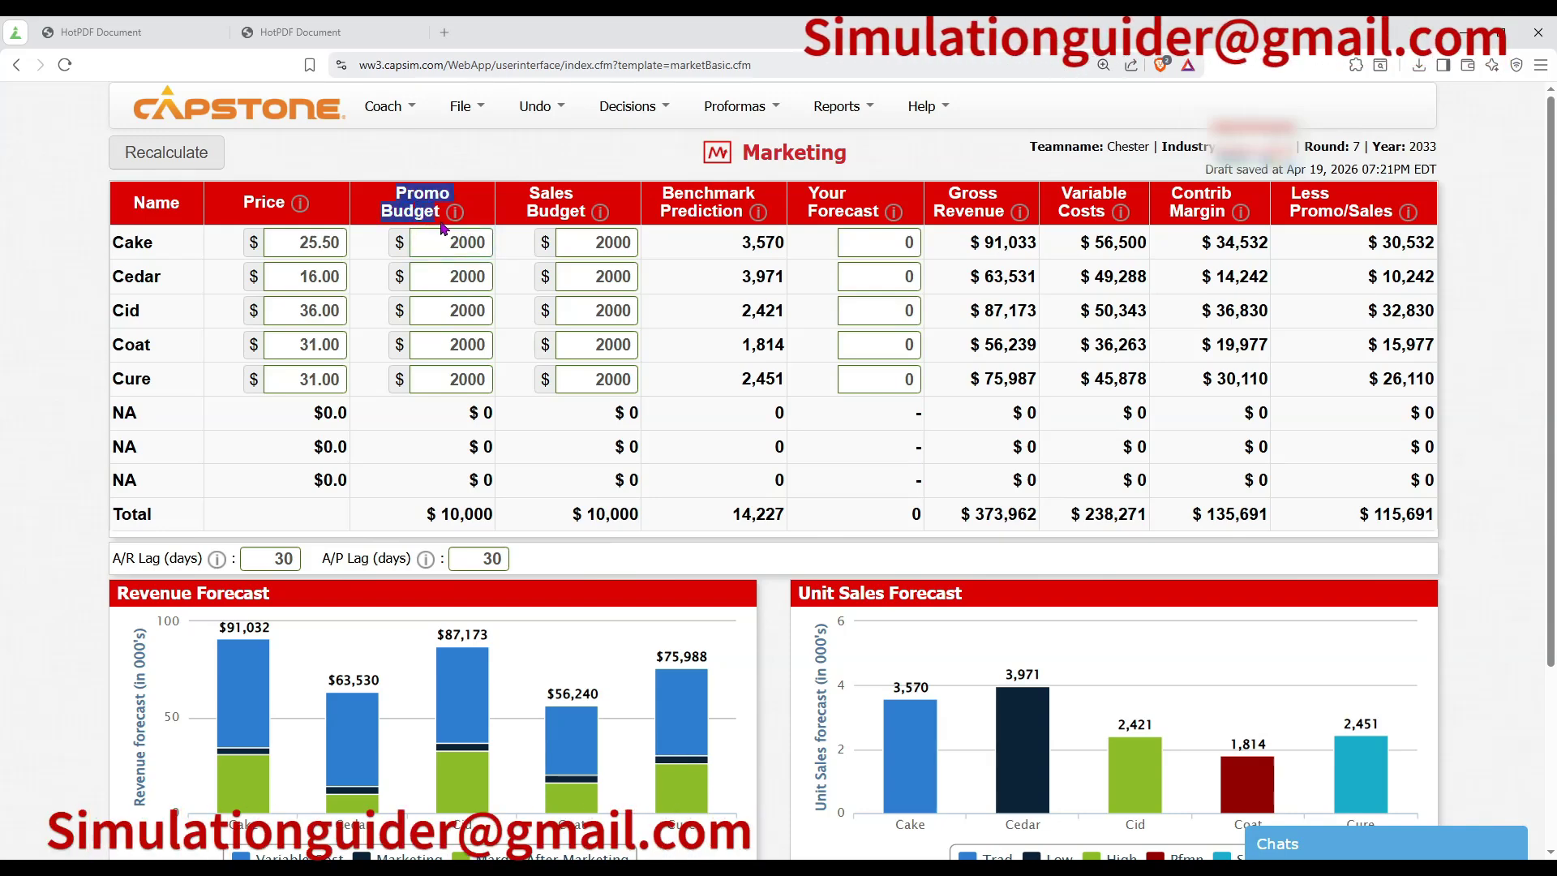
double_click(458, 243)
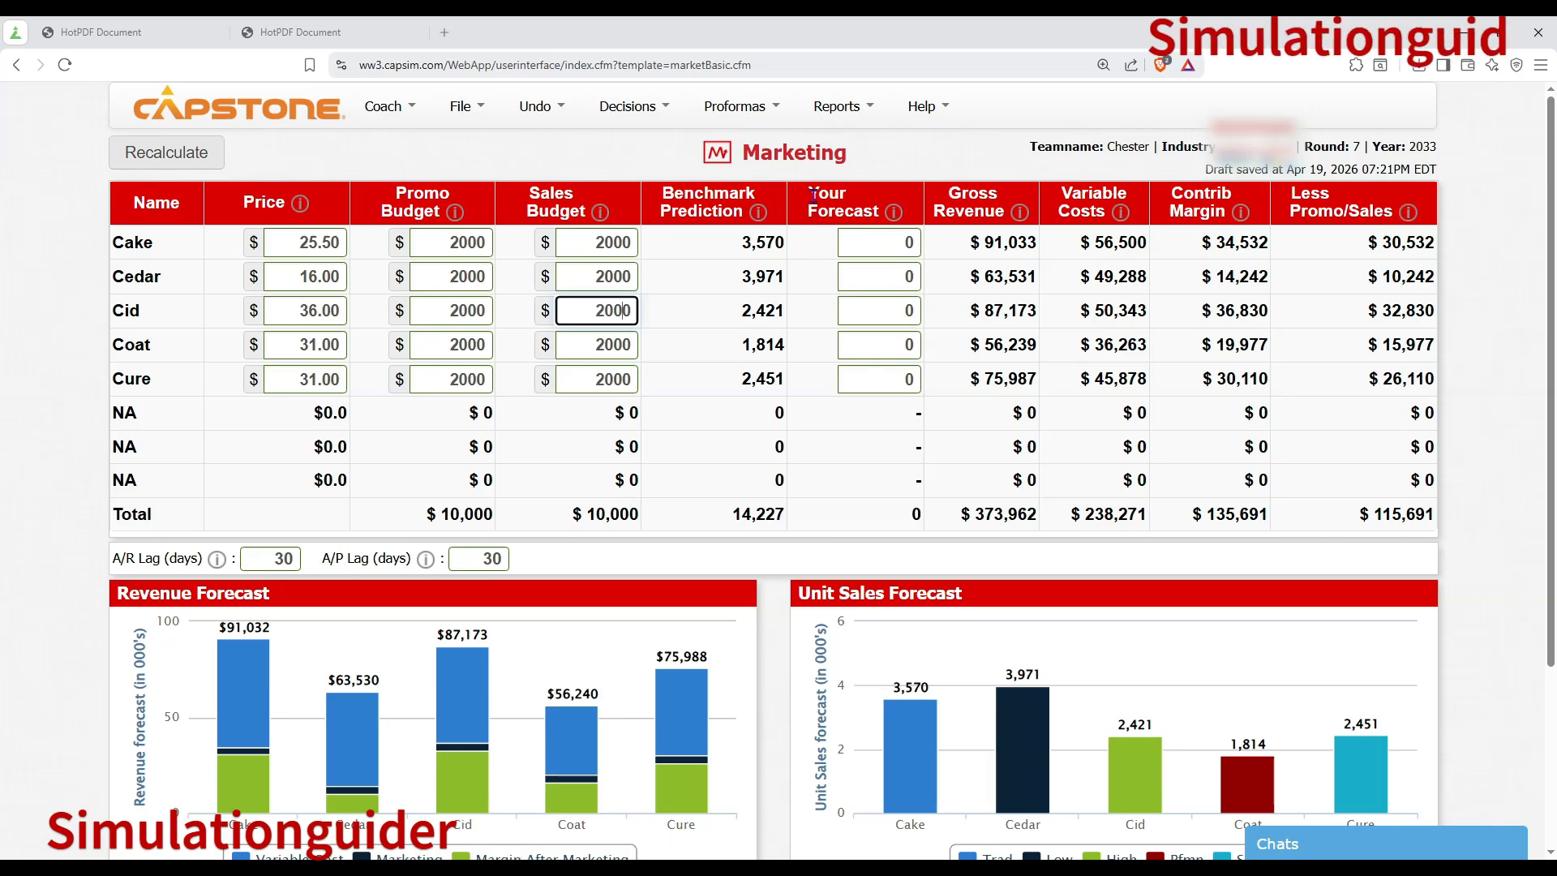
Enter sales forecasts of 2600 for Cake, 2700 for Cedar, 750 for Cid, 650 for Coat and 750 for Cure, and recalculate.
drag(791, 217, 849, 229)
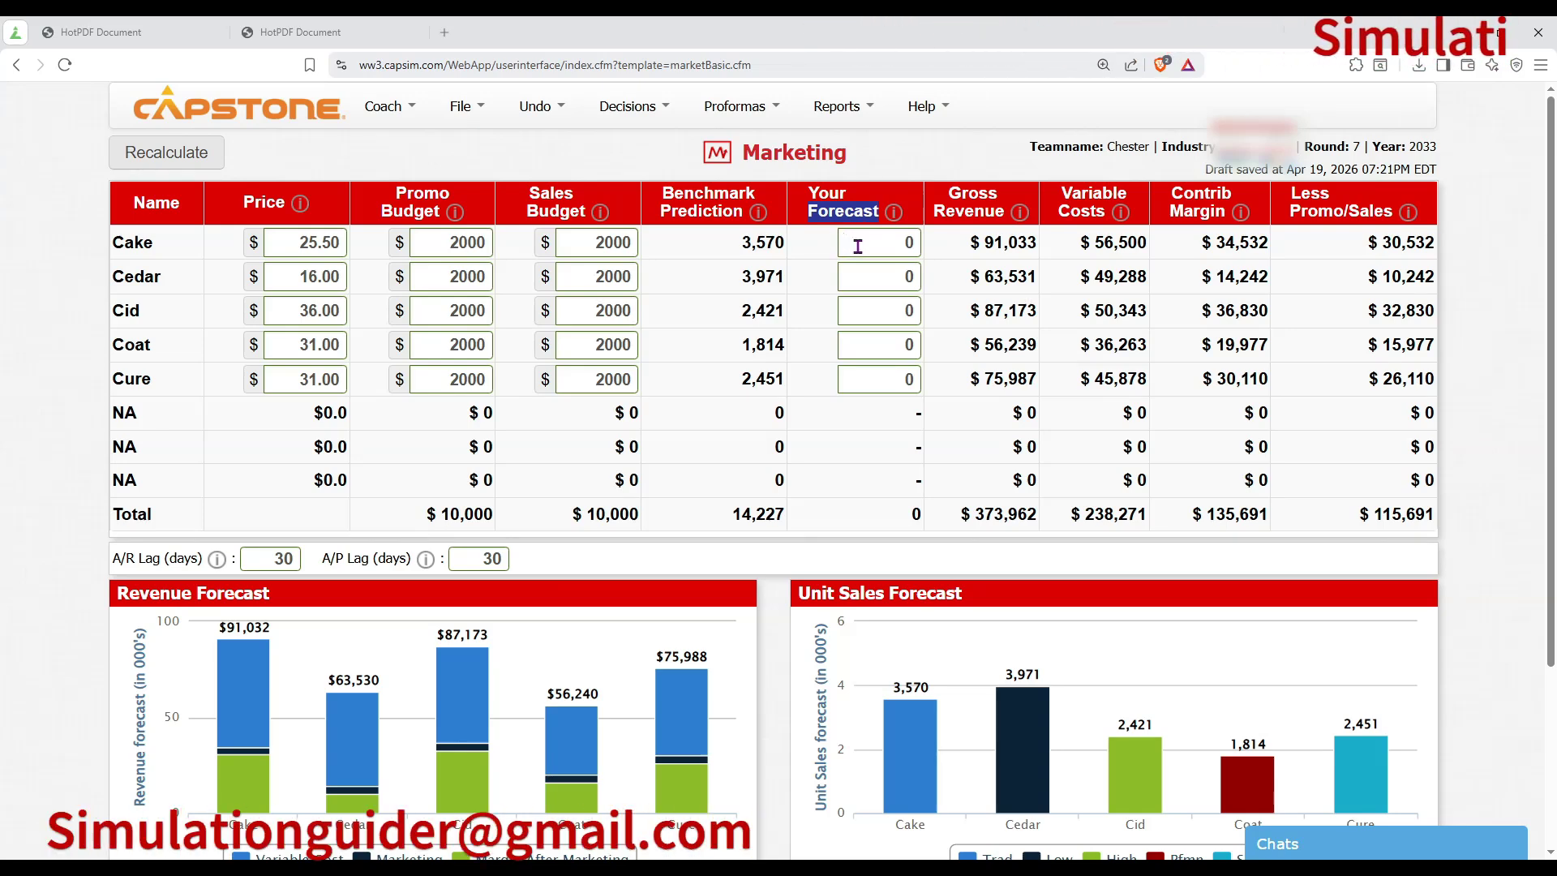
click(857, 246)
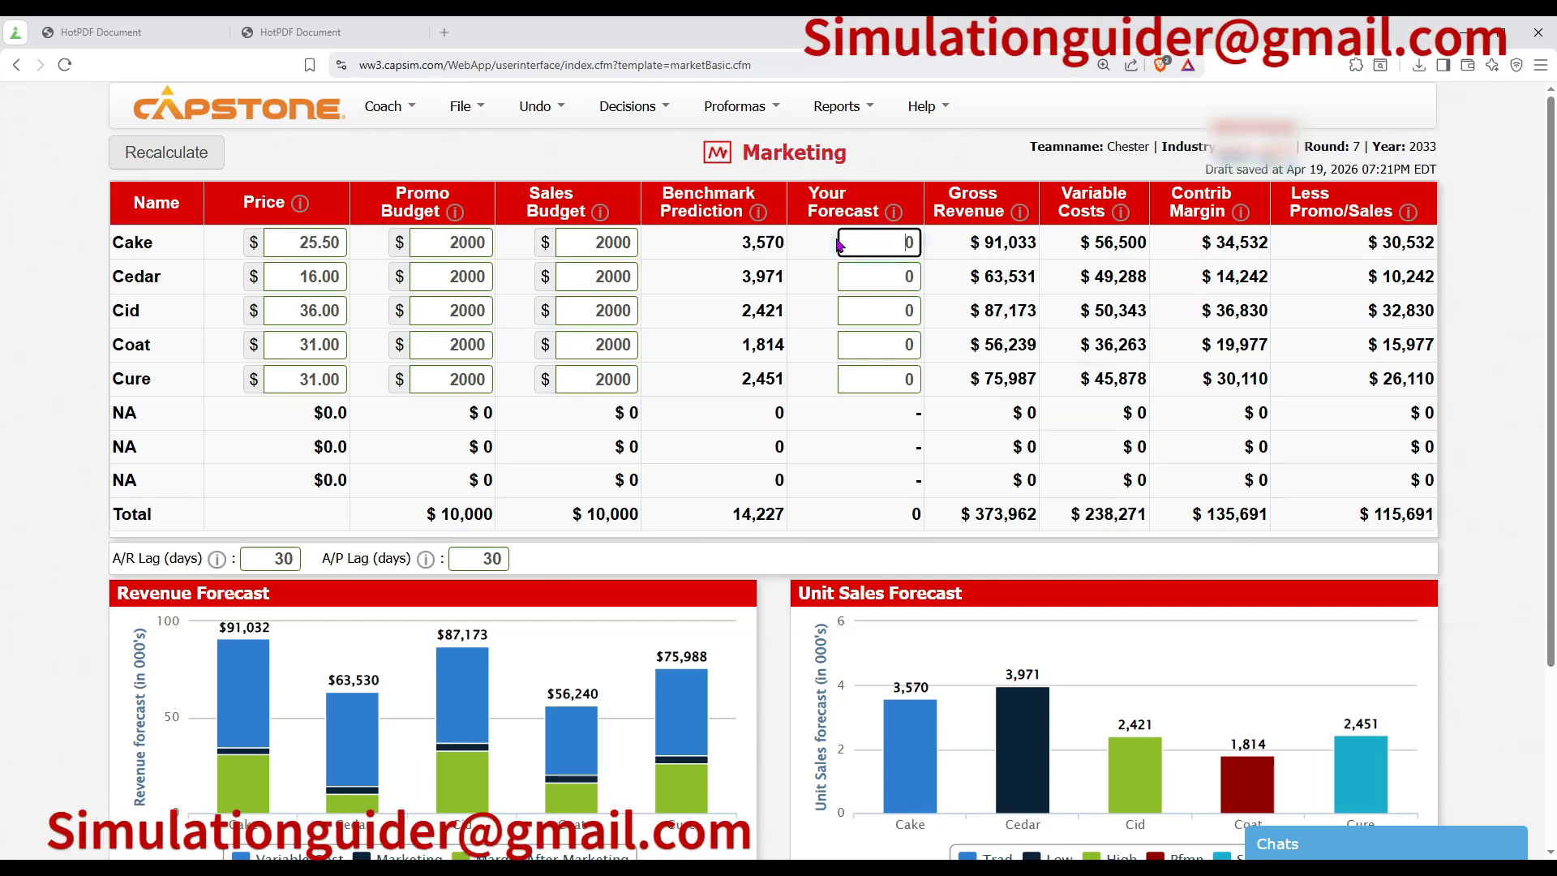
text(2600)
click(851, 274)
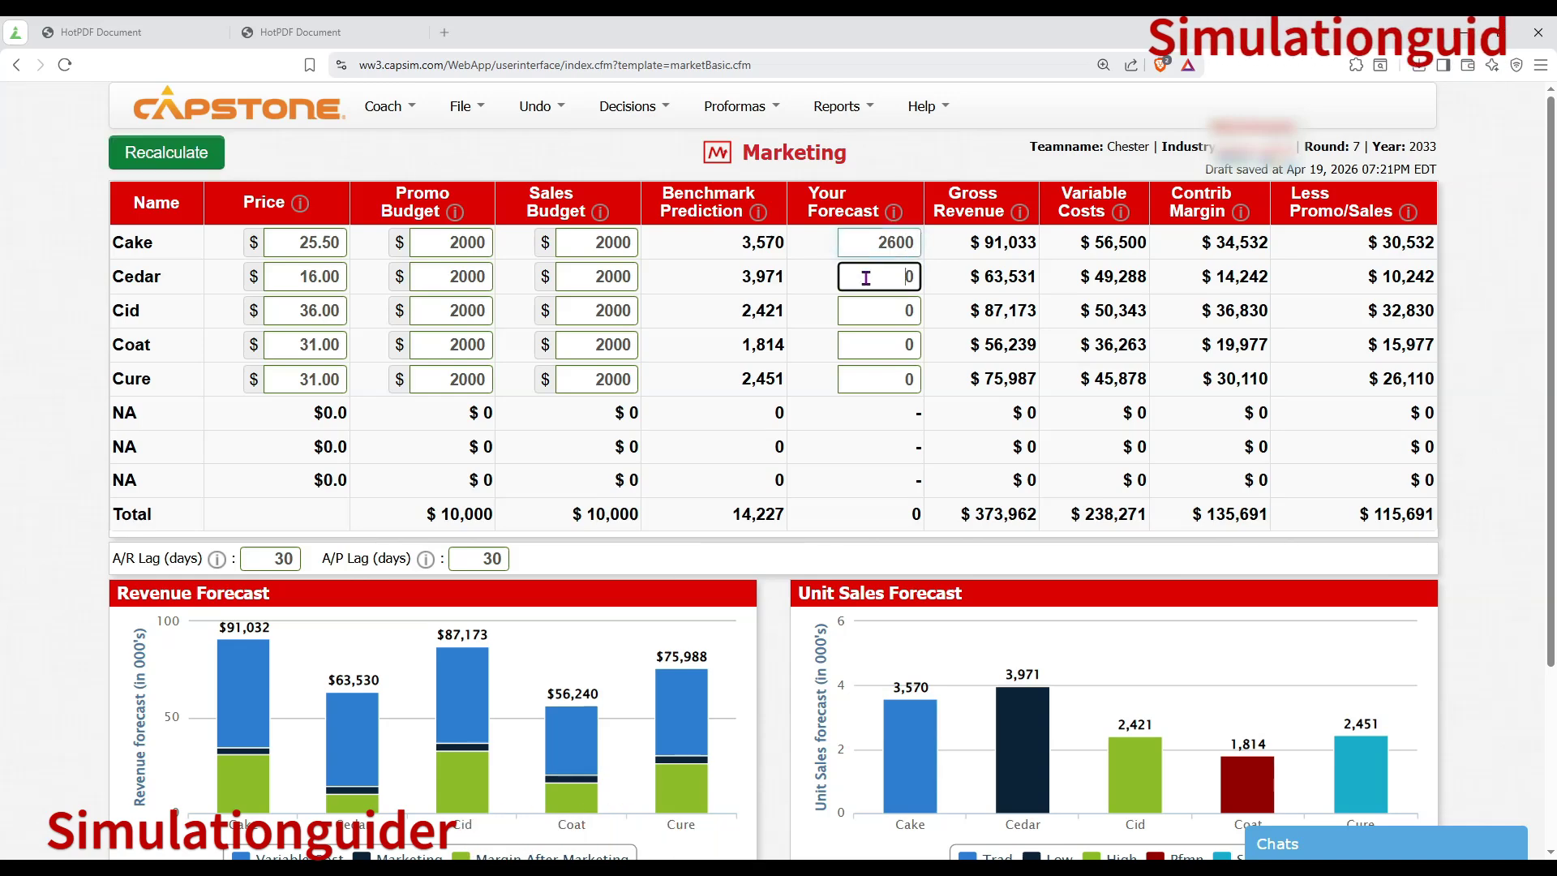
text(2700)
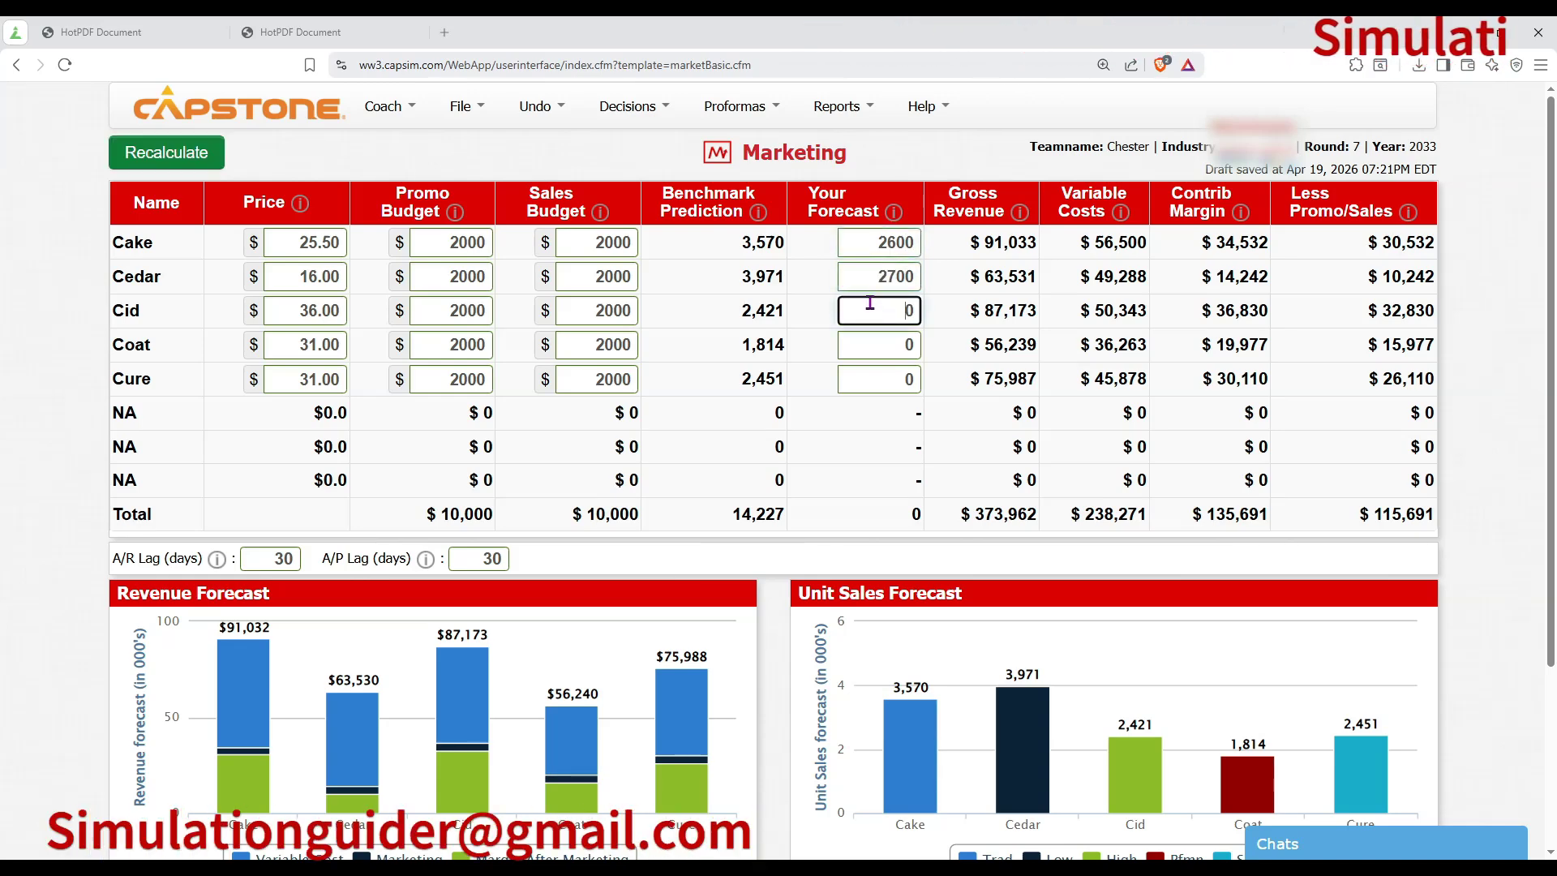
click(870, 341)
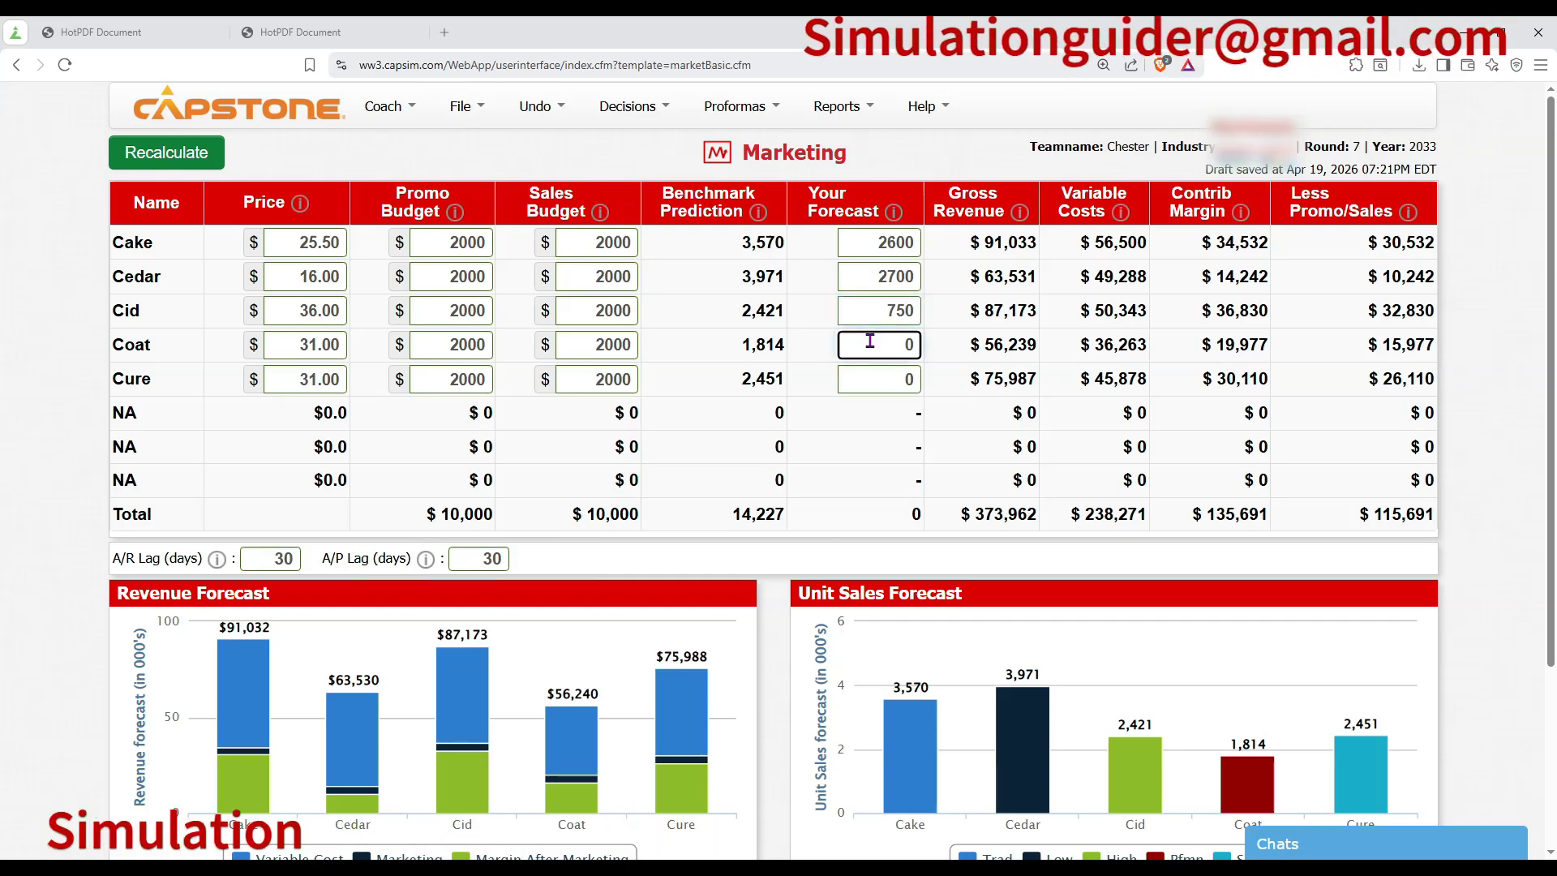
text(65)
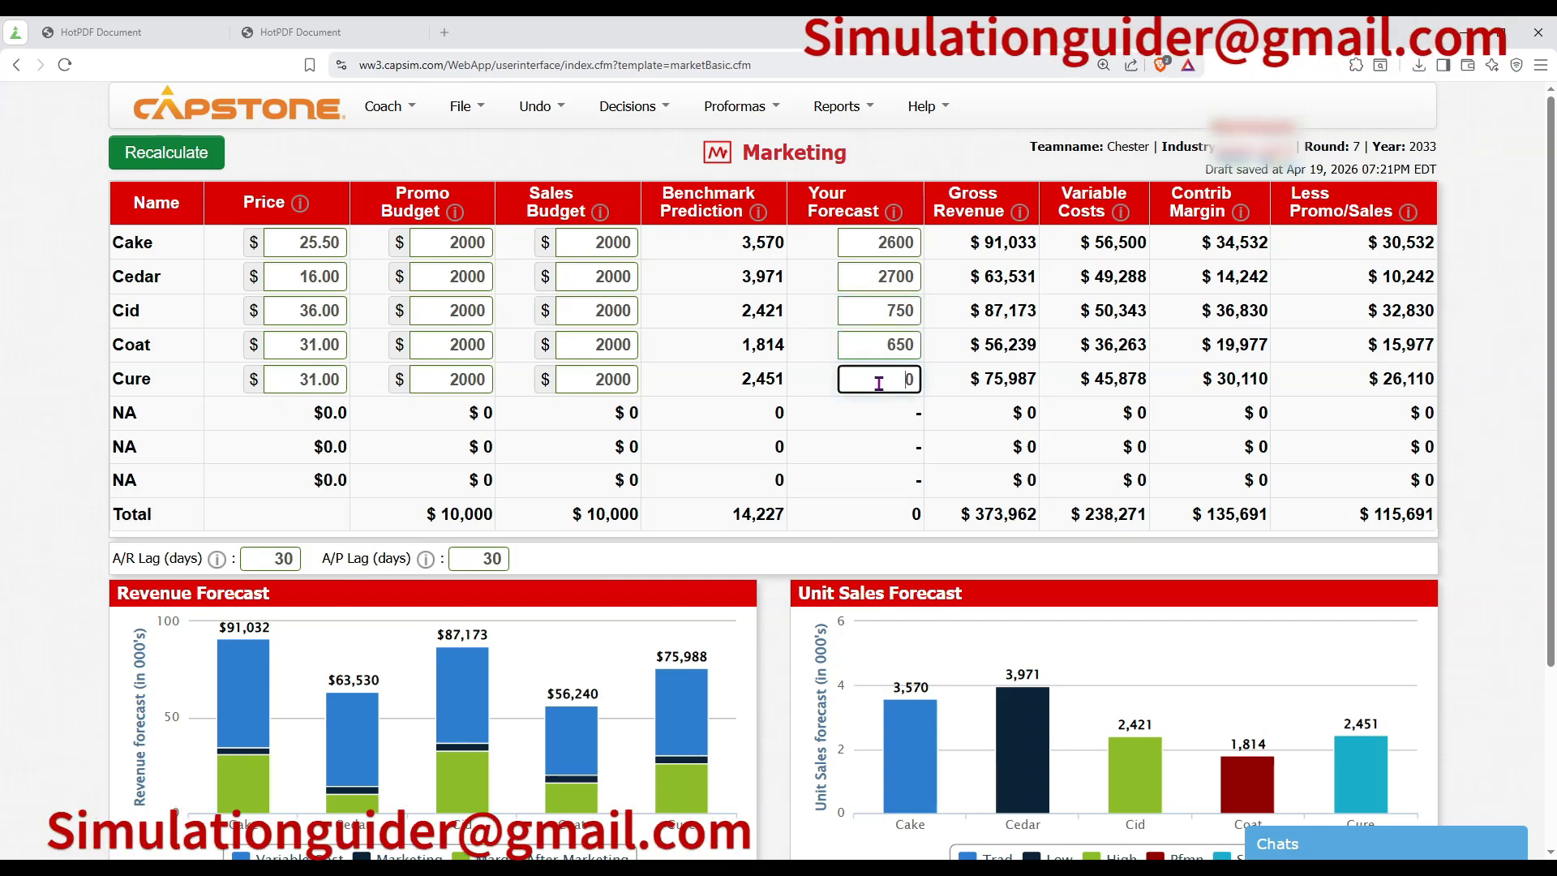
text(76)
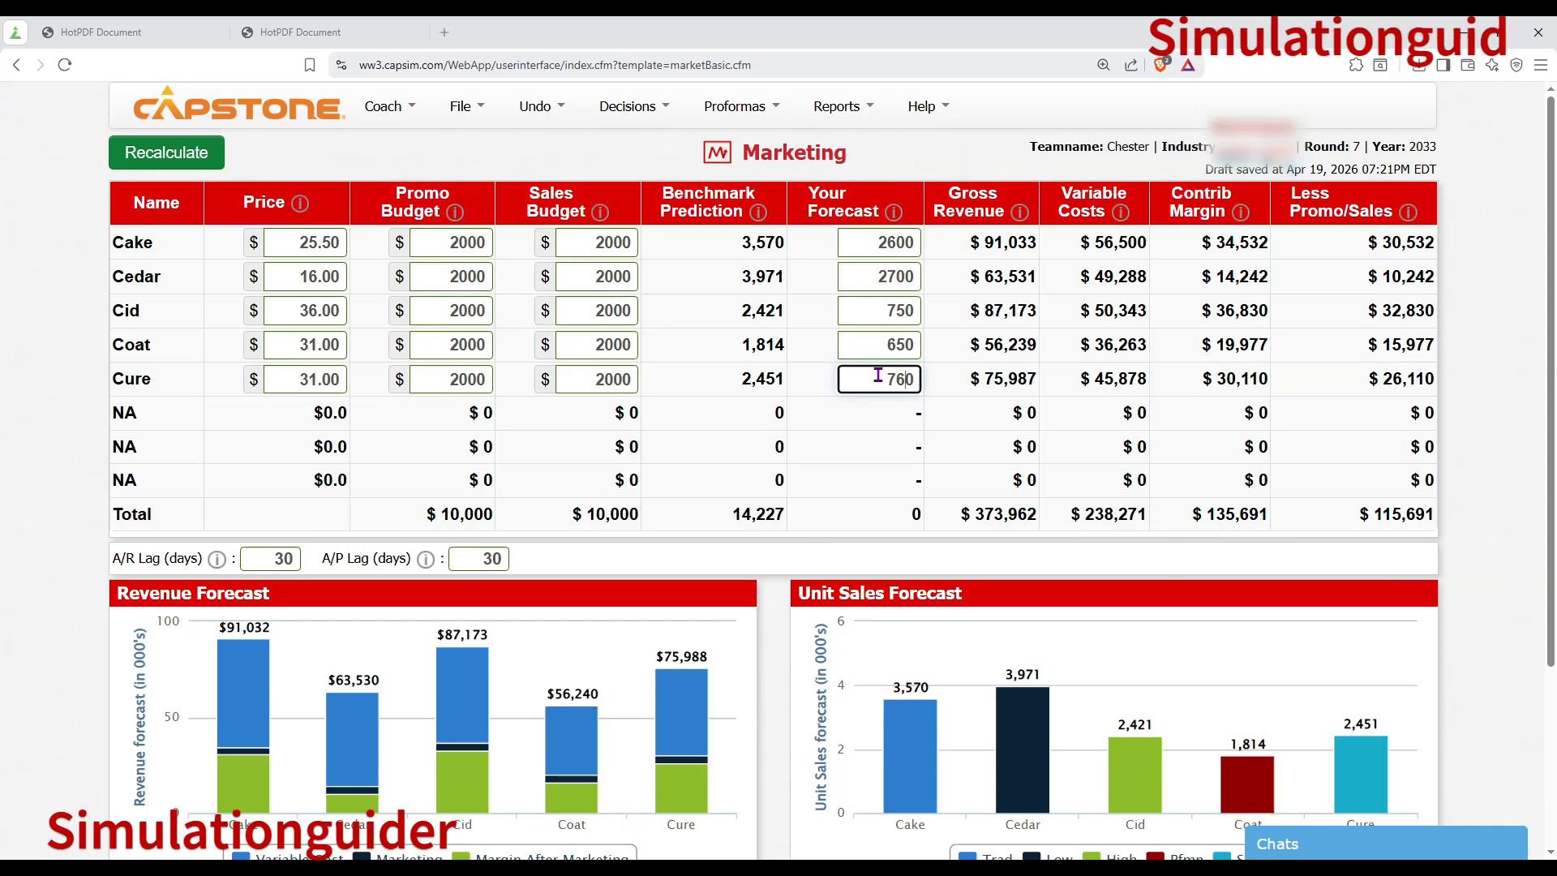
key(BackSpace)
text(5)
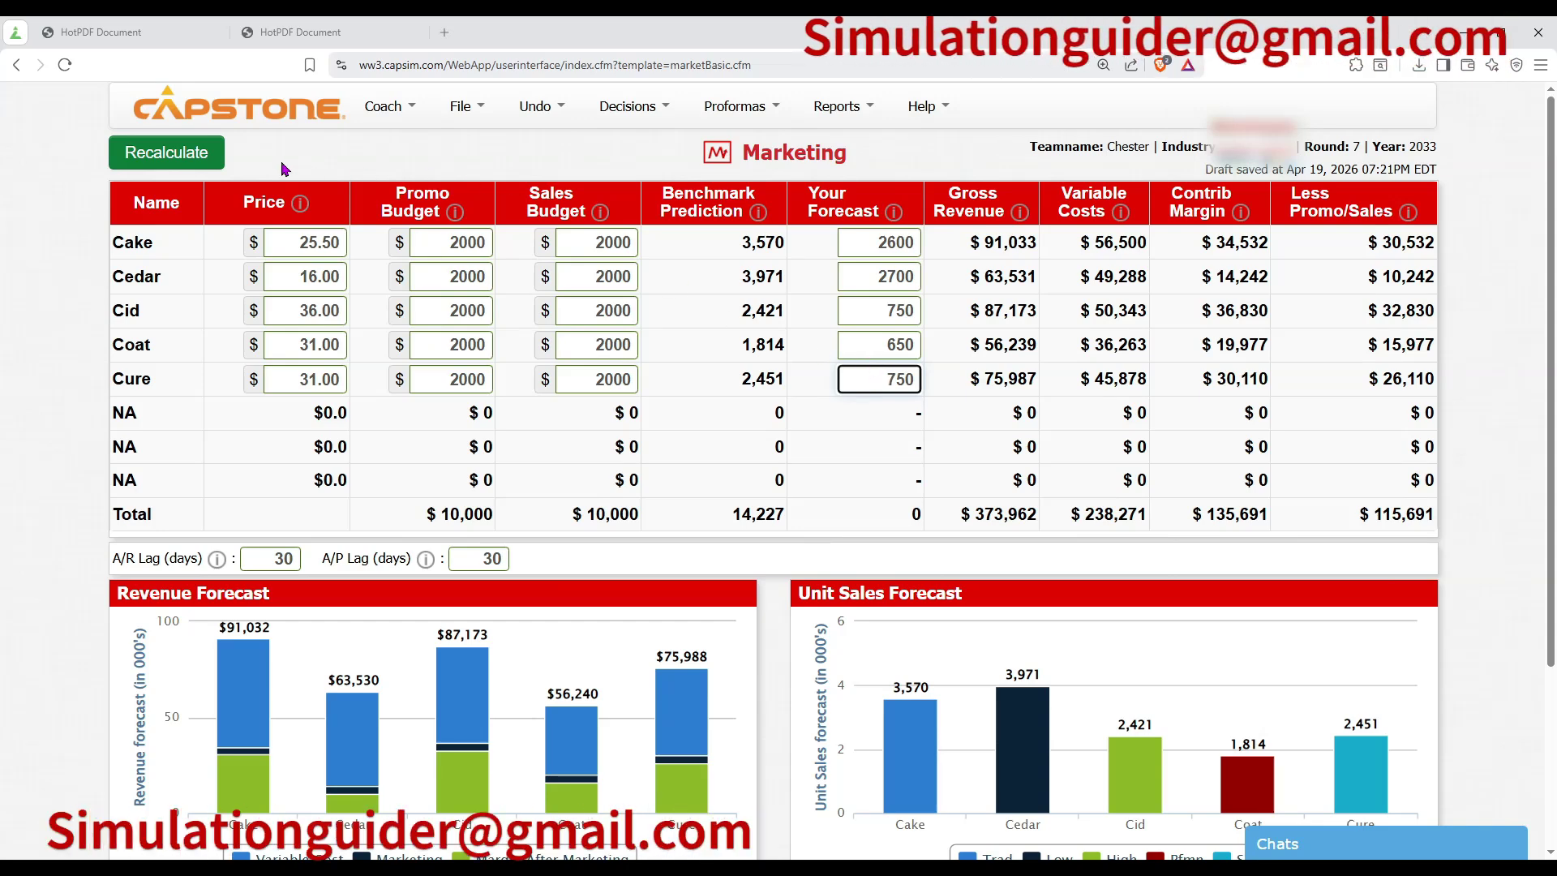
click(186, 162)
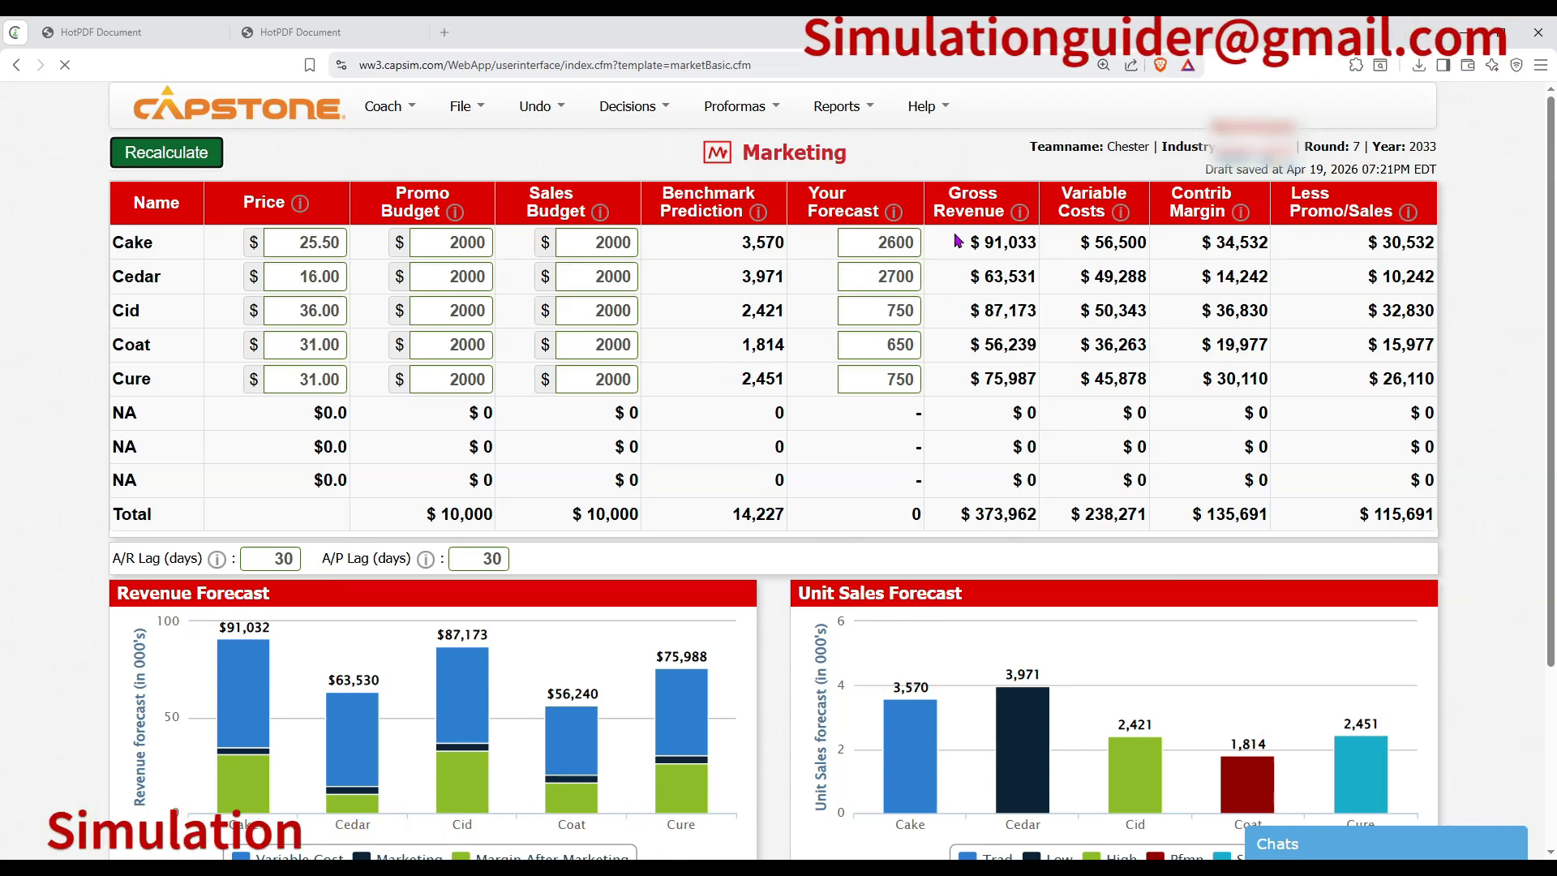
Examine the recalculated gross revenue, variable costs and margins, along with the revenue and unit sales forecast charts.
drag(934, 215, 1085, 211)
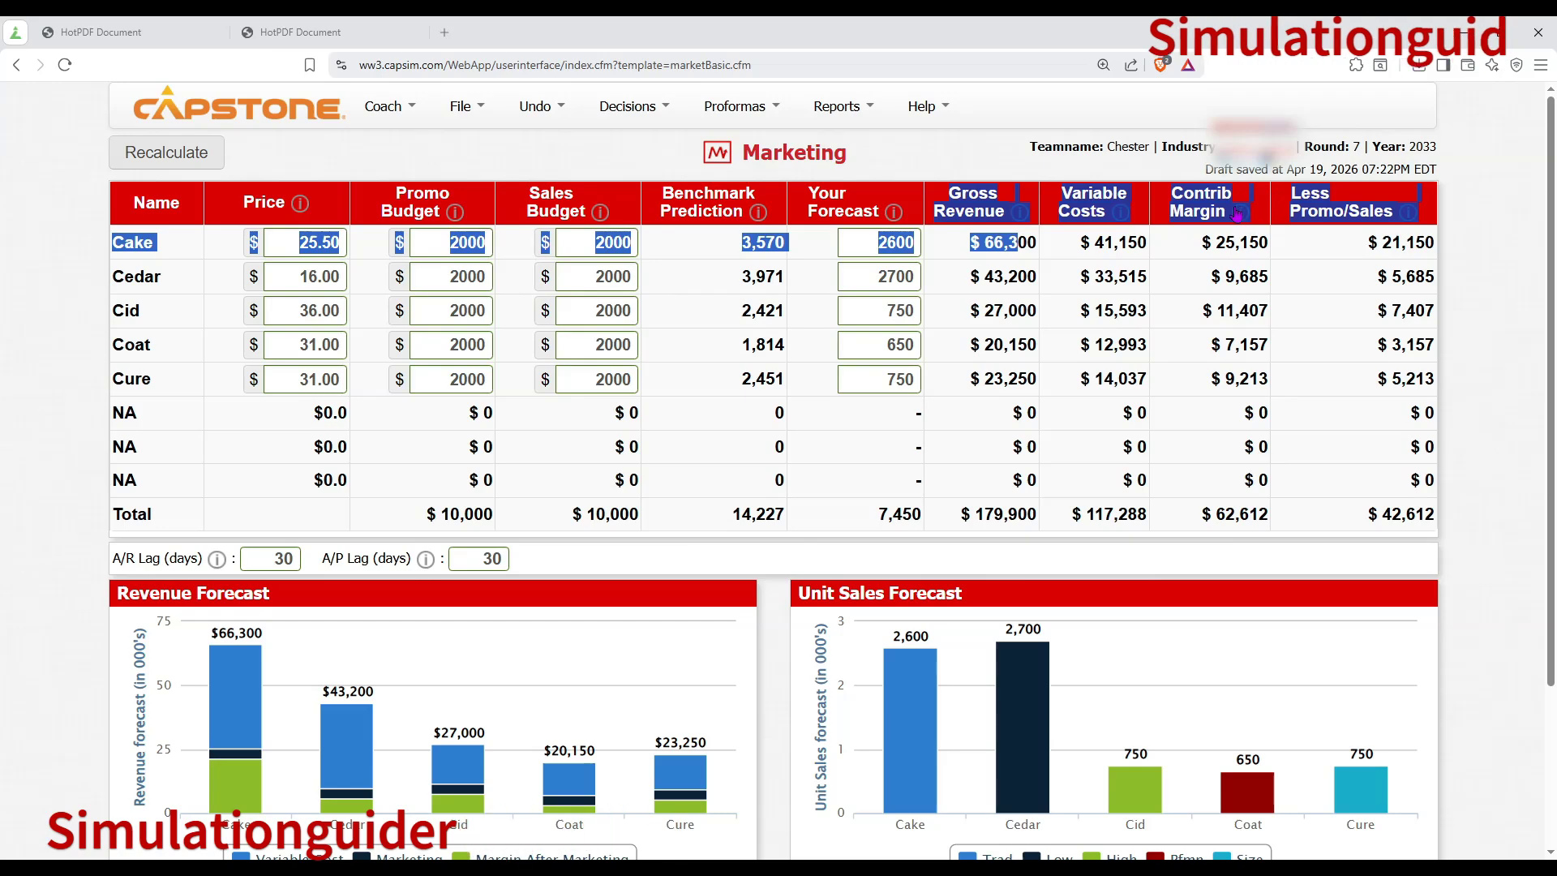
click(1321, 211)
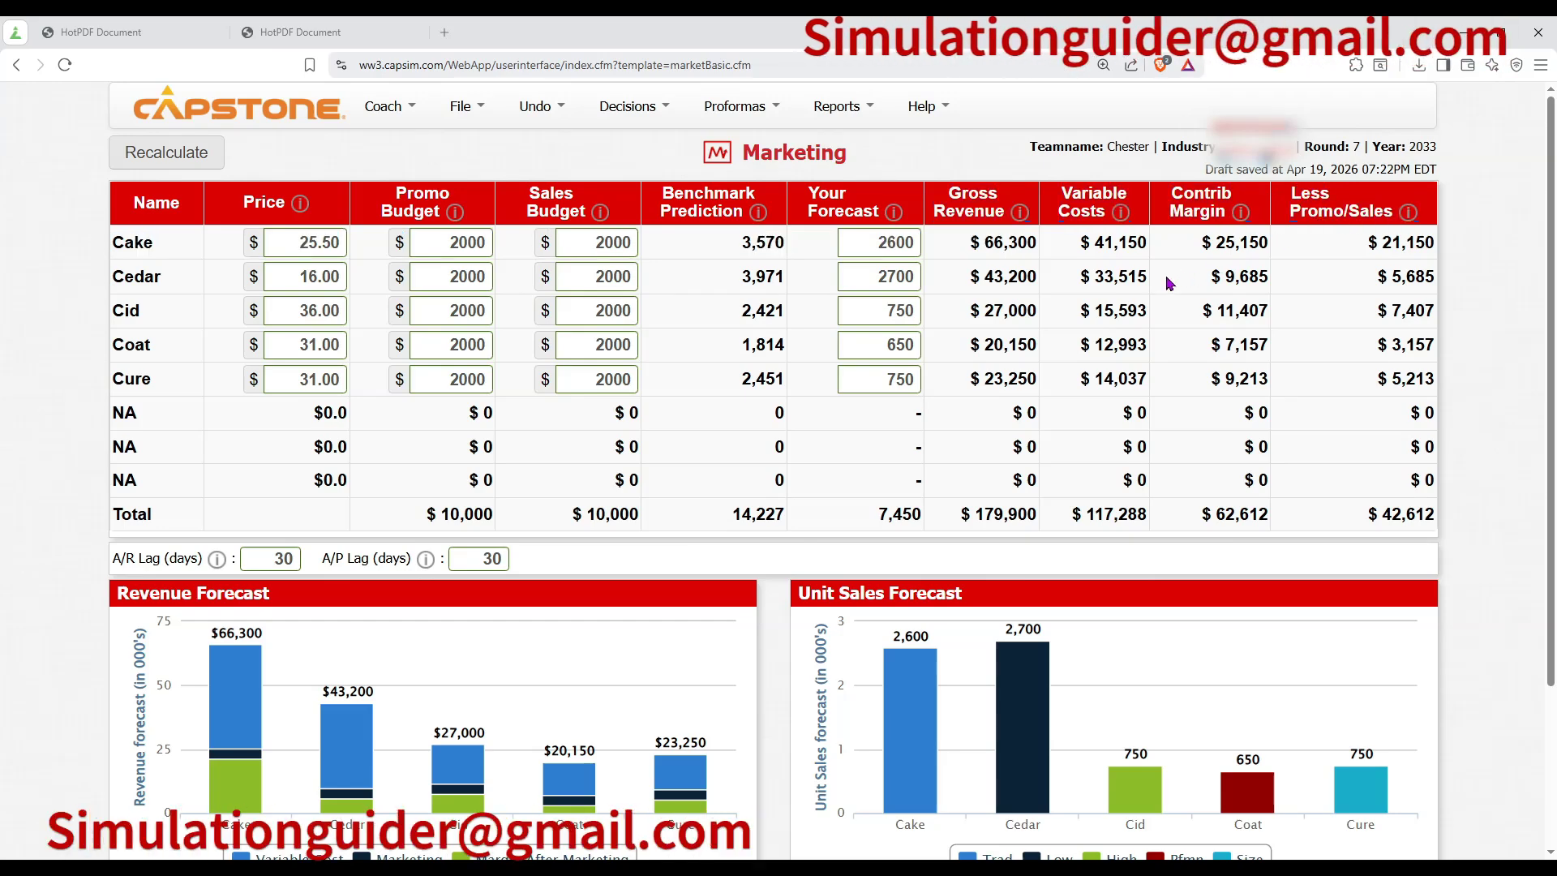
scroll(1169, 283, down, 3)
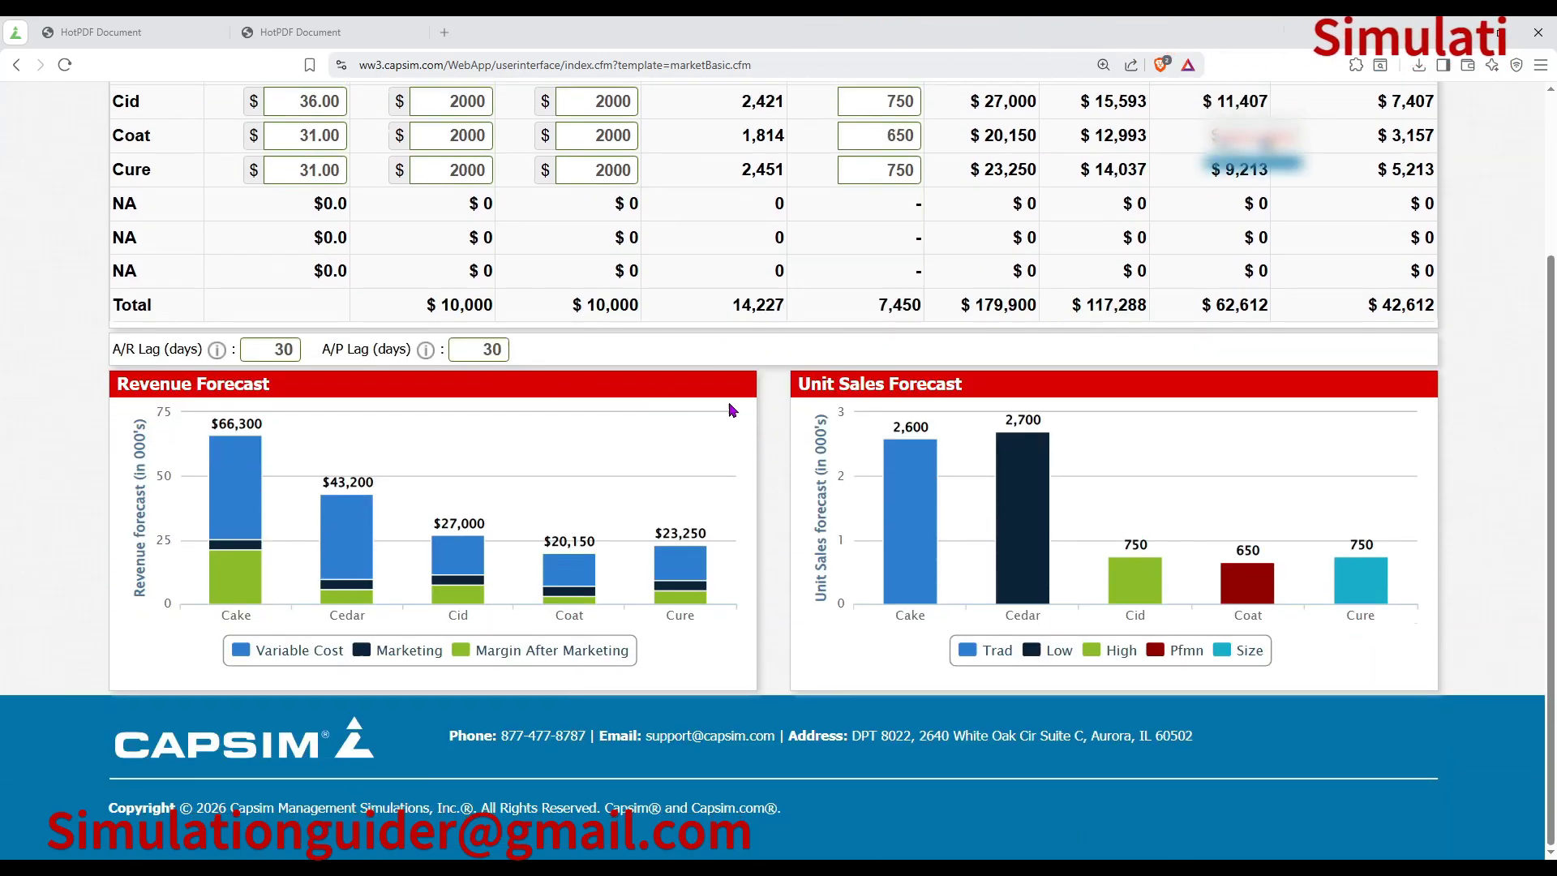
triple_click(265, 384)
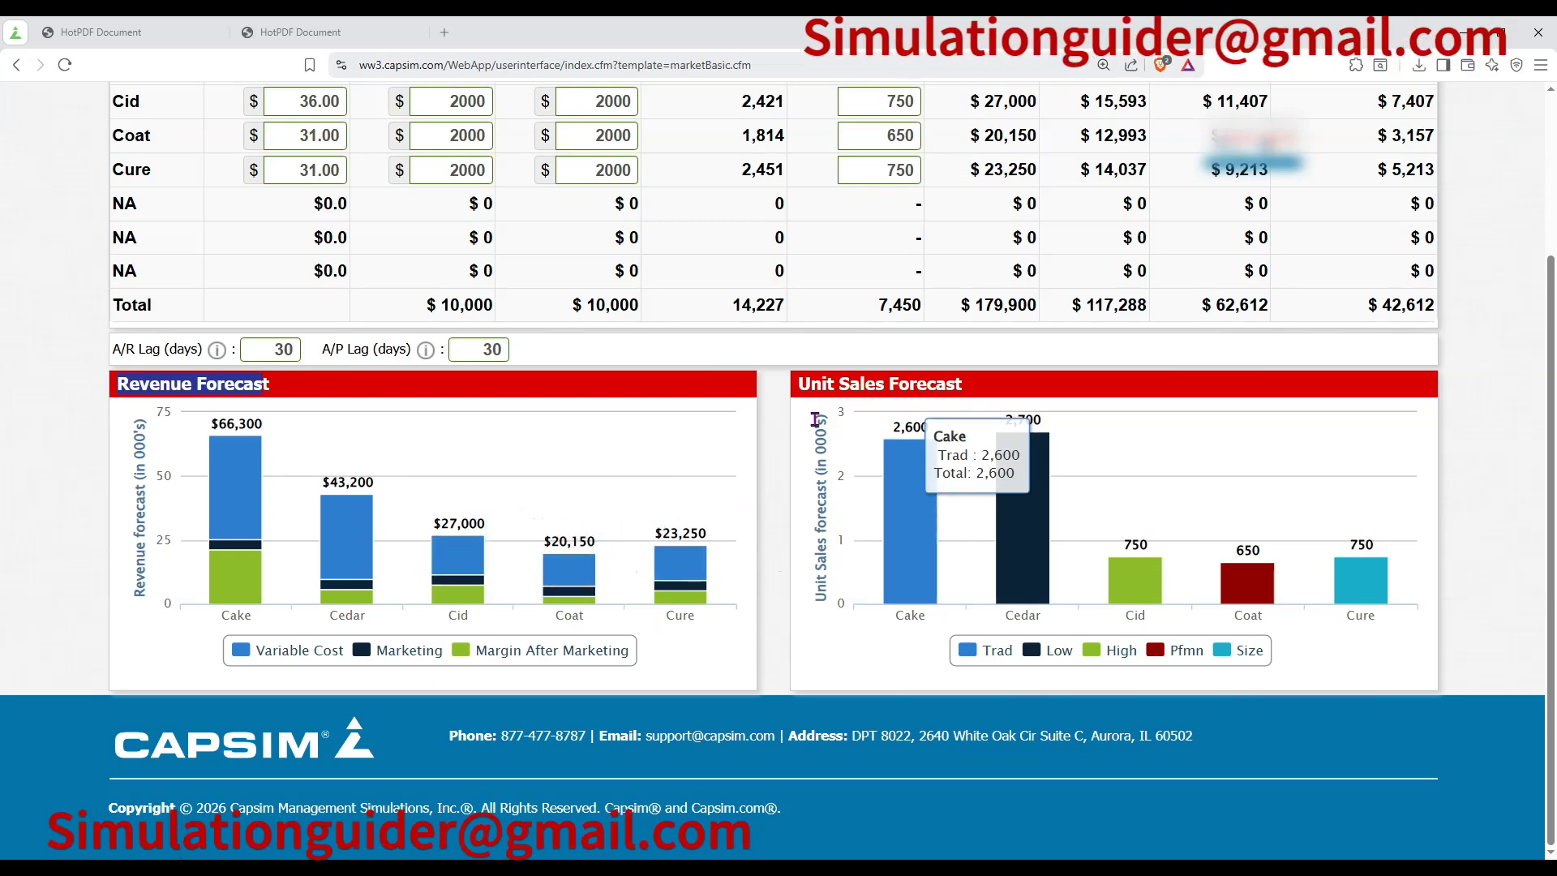
drag(812, 386, 922, 499)
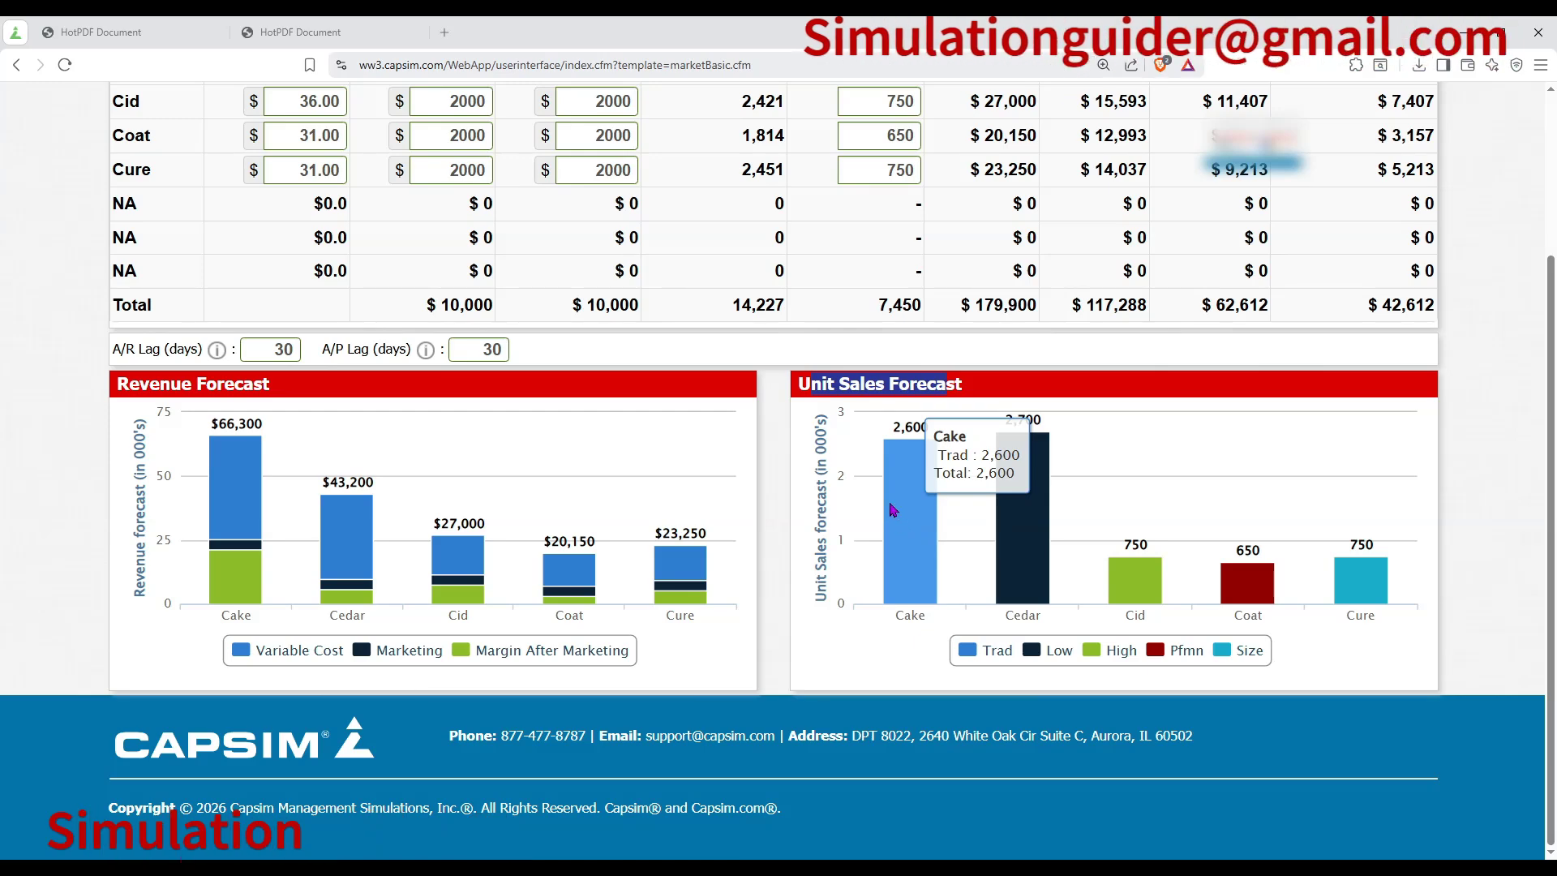
Open the Production decisions and check Cake's production schedule and inventory on hand.
scroll(873, 482, up, 2)
scroll(873, 482, up, 1)
click(635, 106)
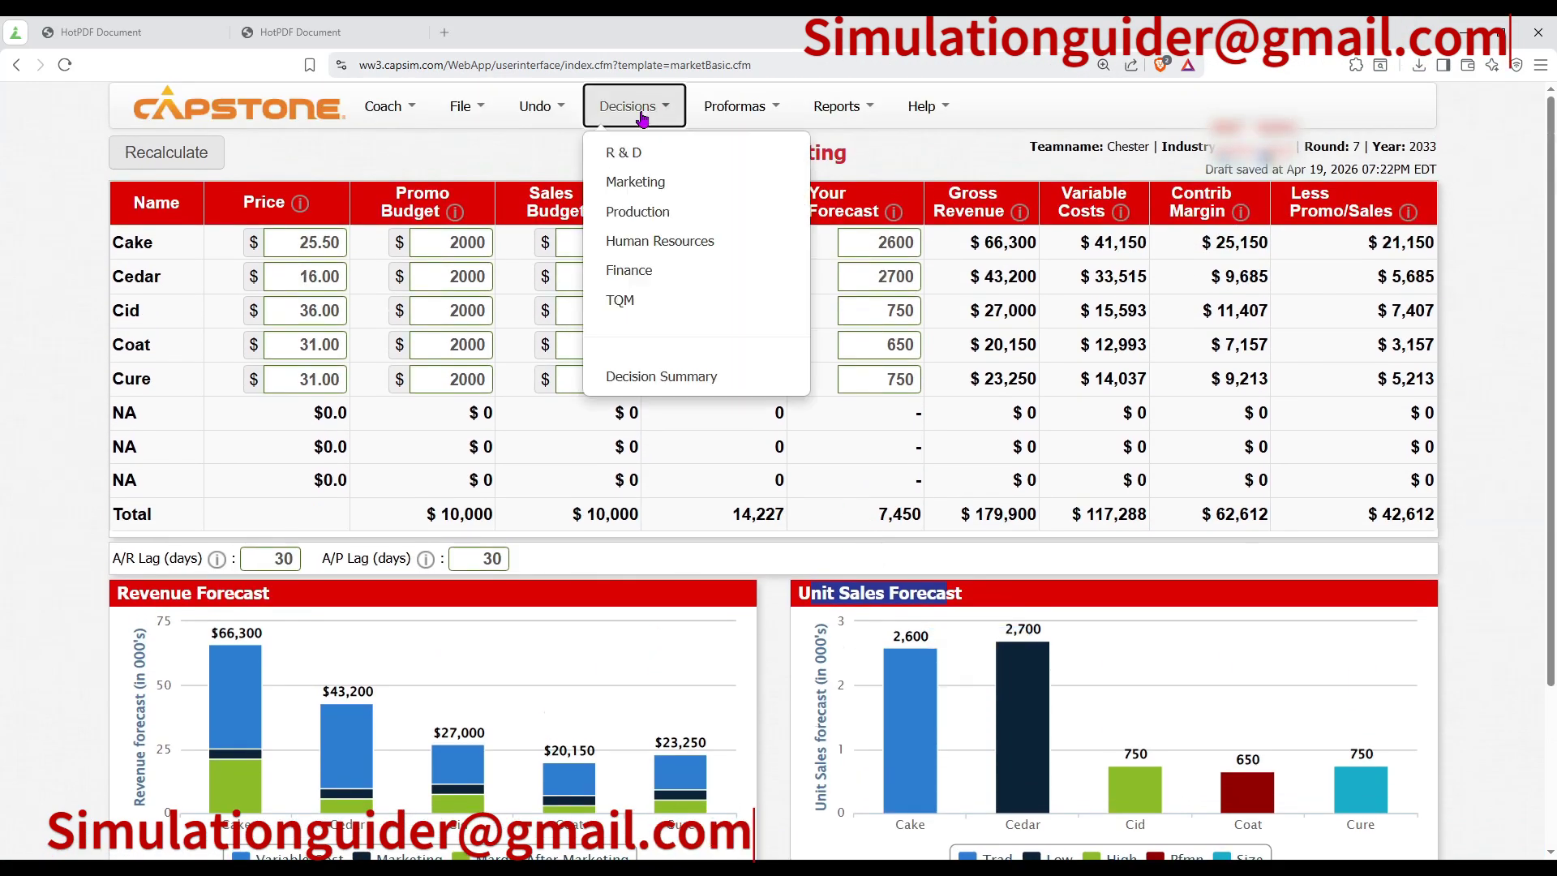
click(639, 213)
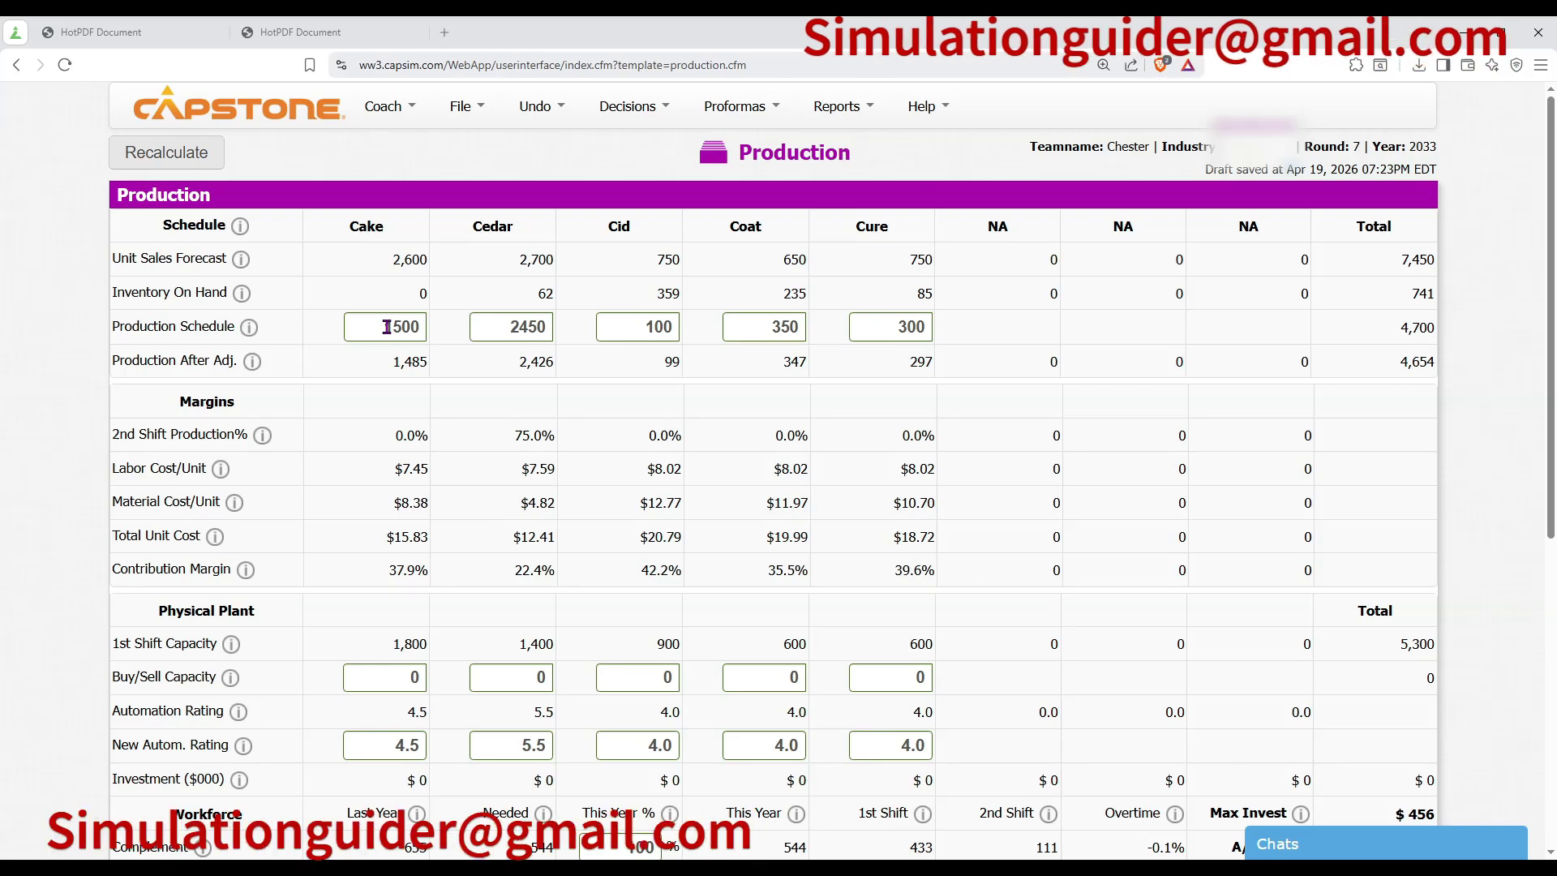
double_click(387, 327)
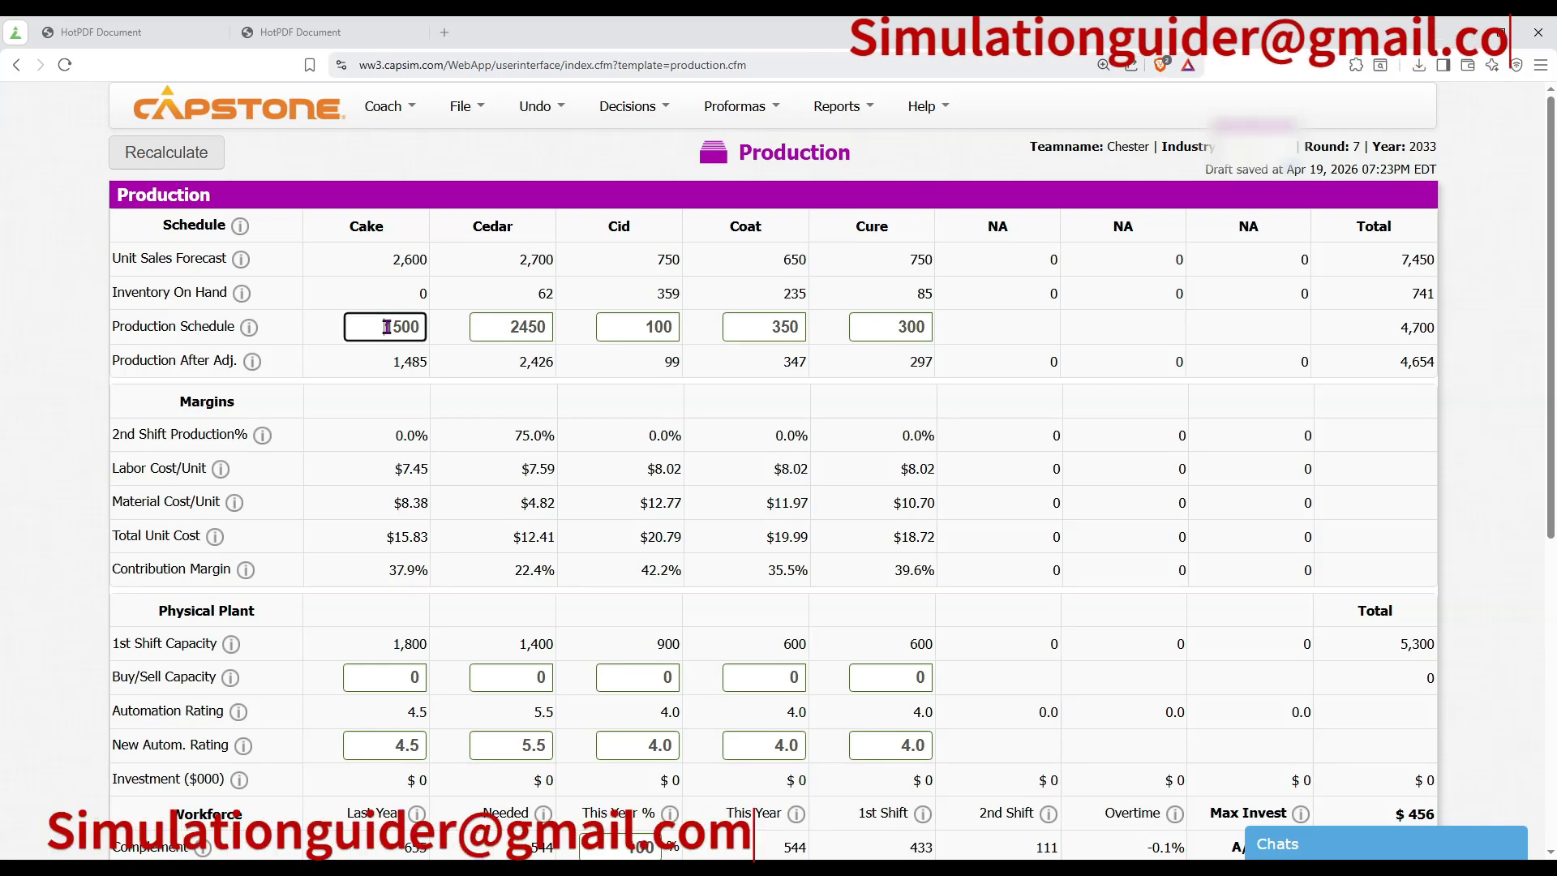
double_click(427, 296)
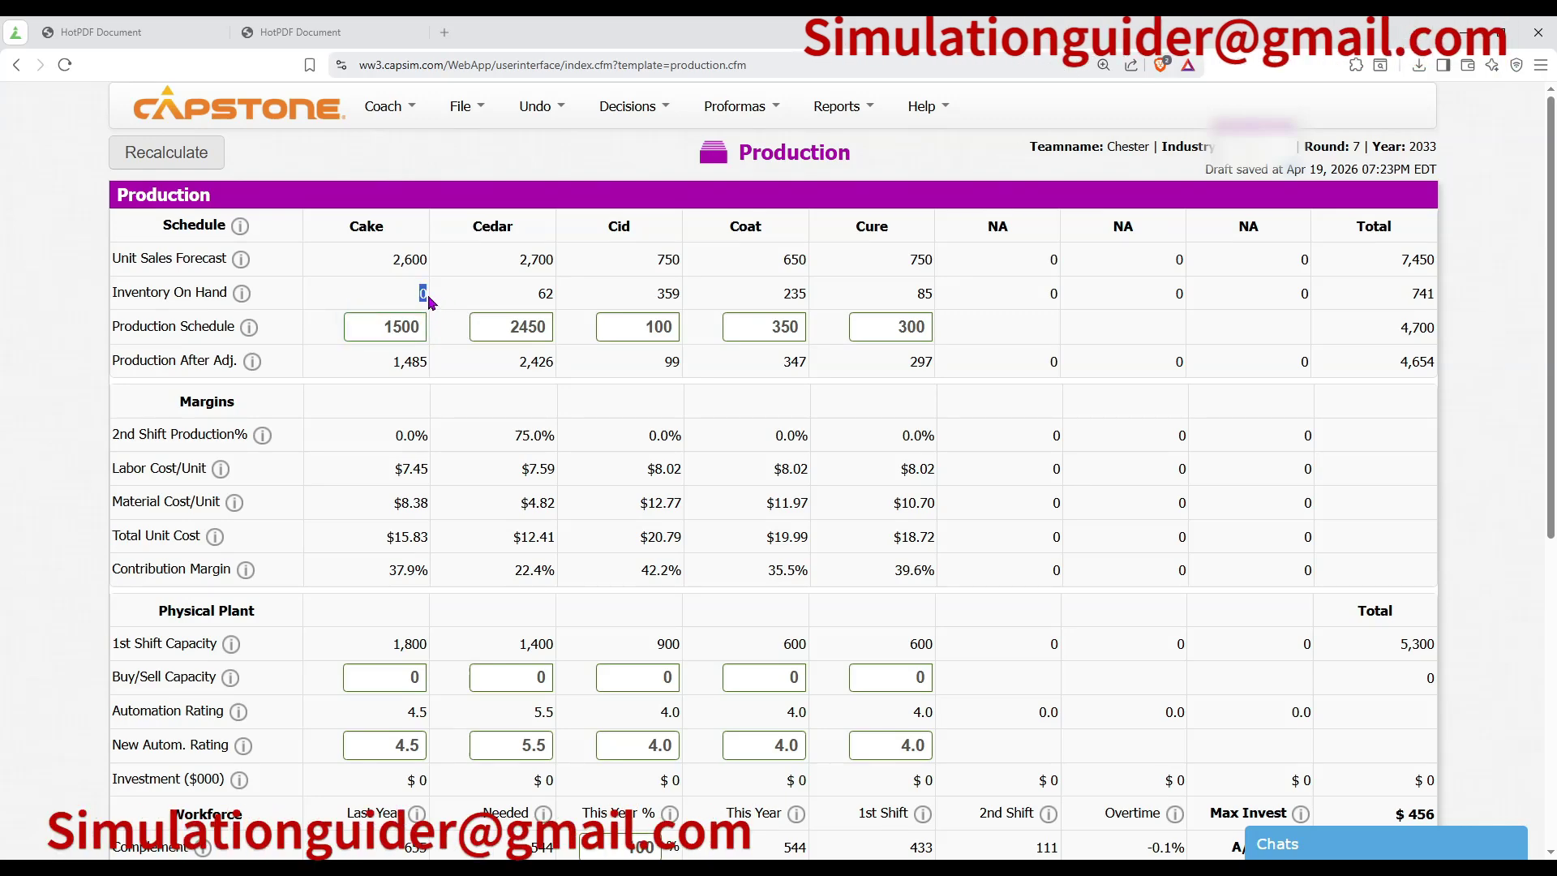
Set the production schedule to 2650 for Cake, 2700 for Cedar, 430 for Cid, 440 for Coat and 700 for Cure, and recalculate.
click(408, 325)
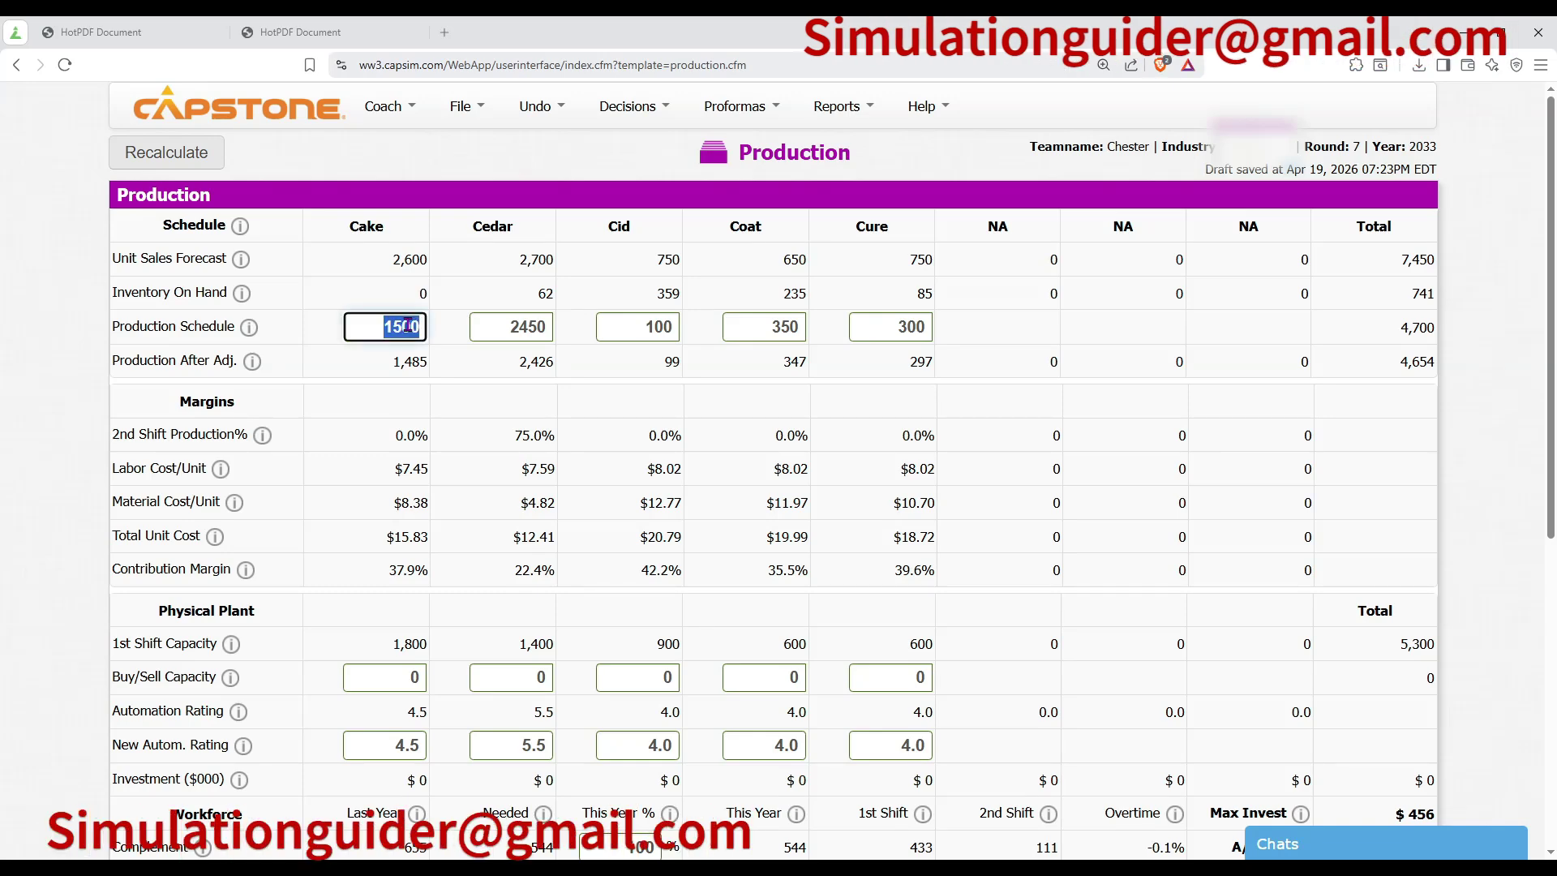
text(2650)
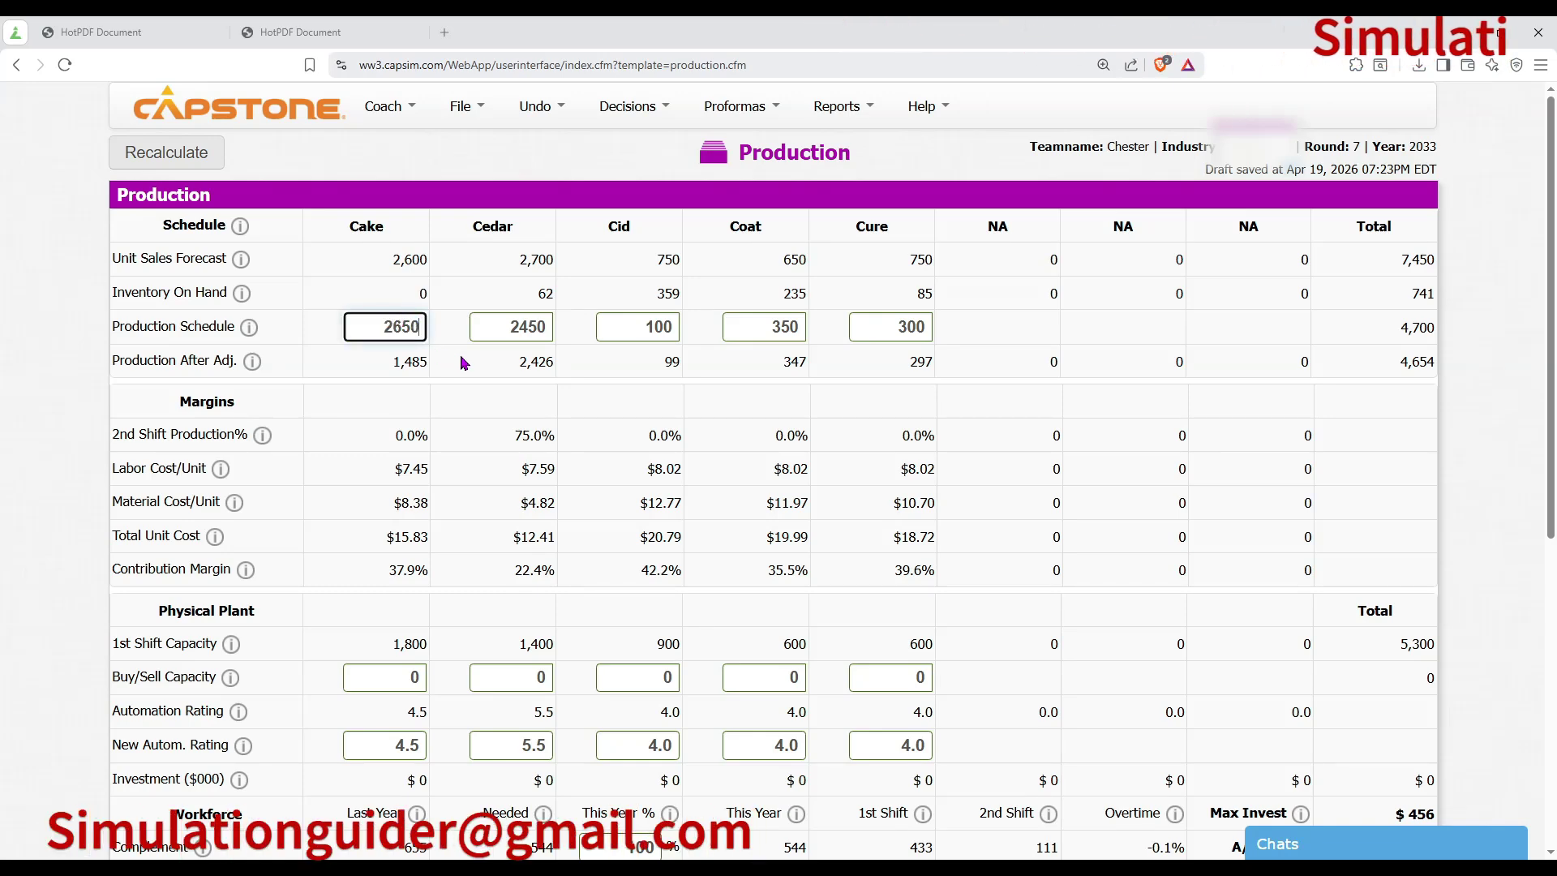
click(491, 339)
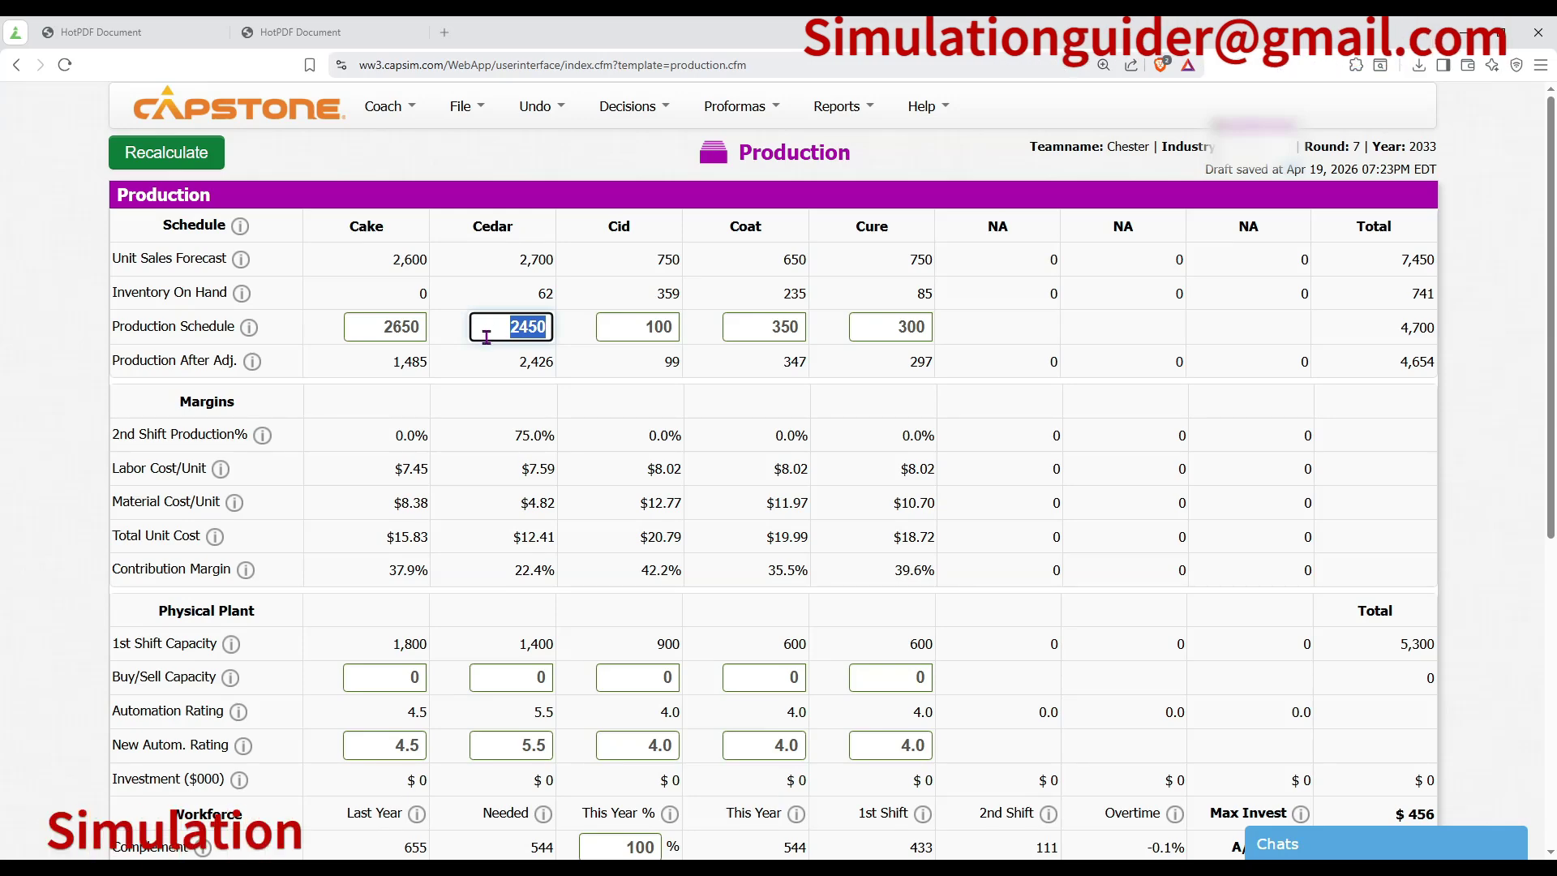
text(2)
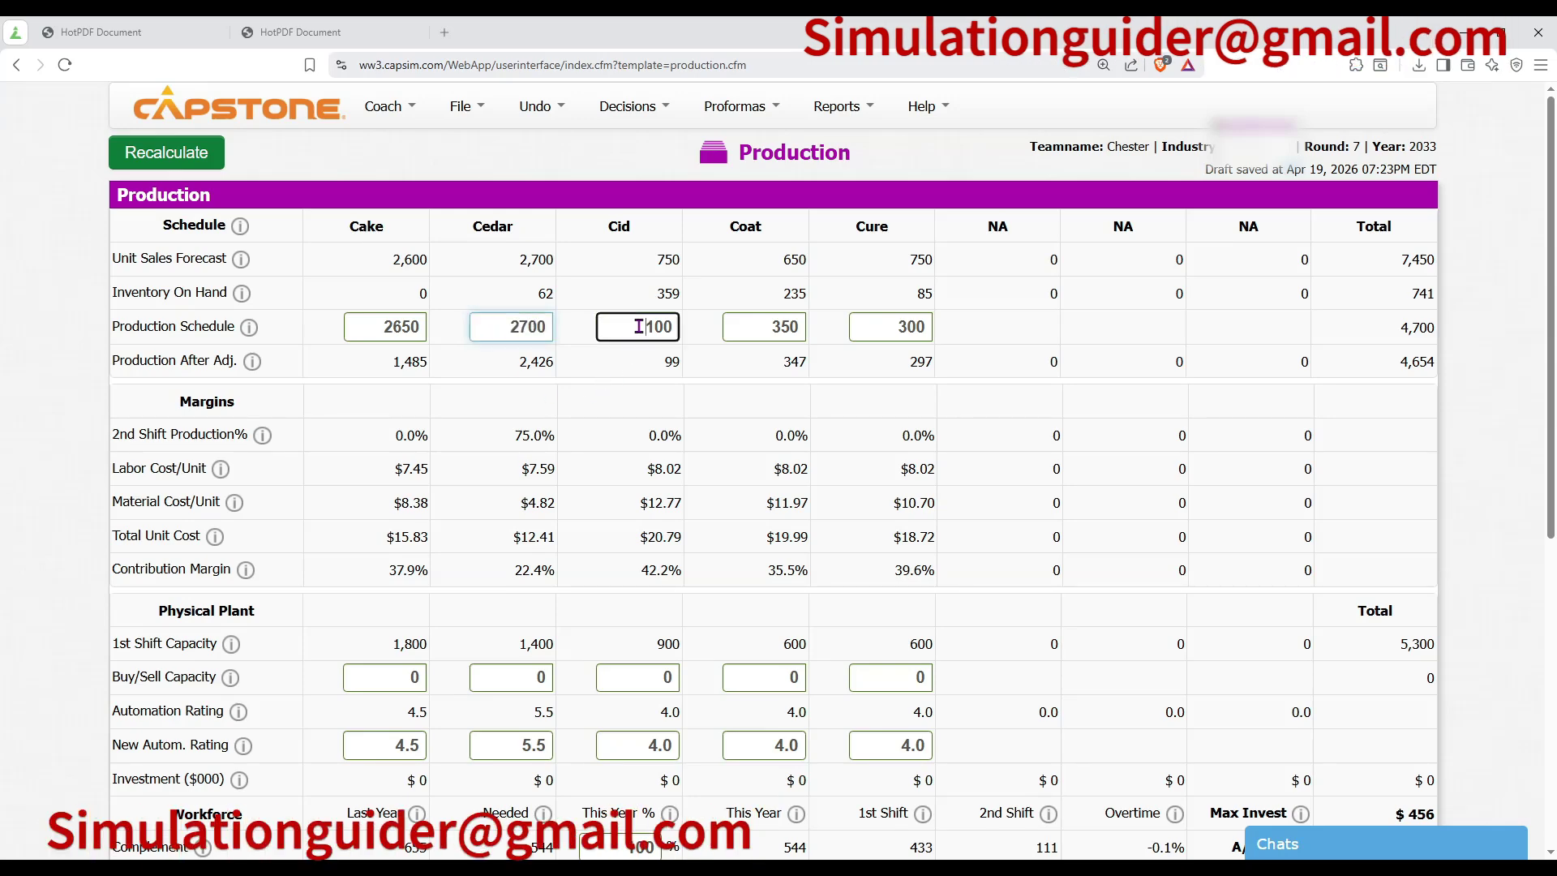
click(639, 326)
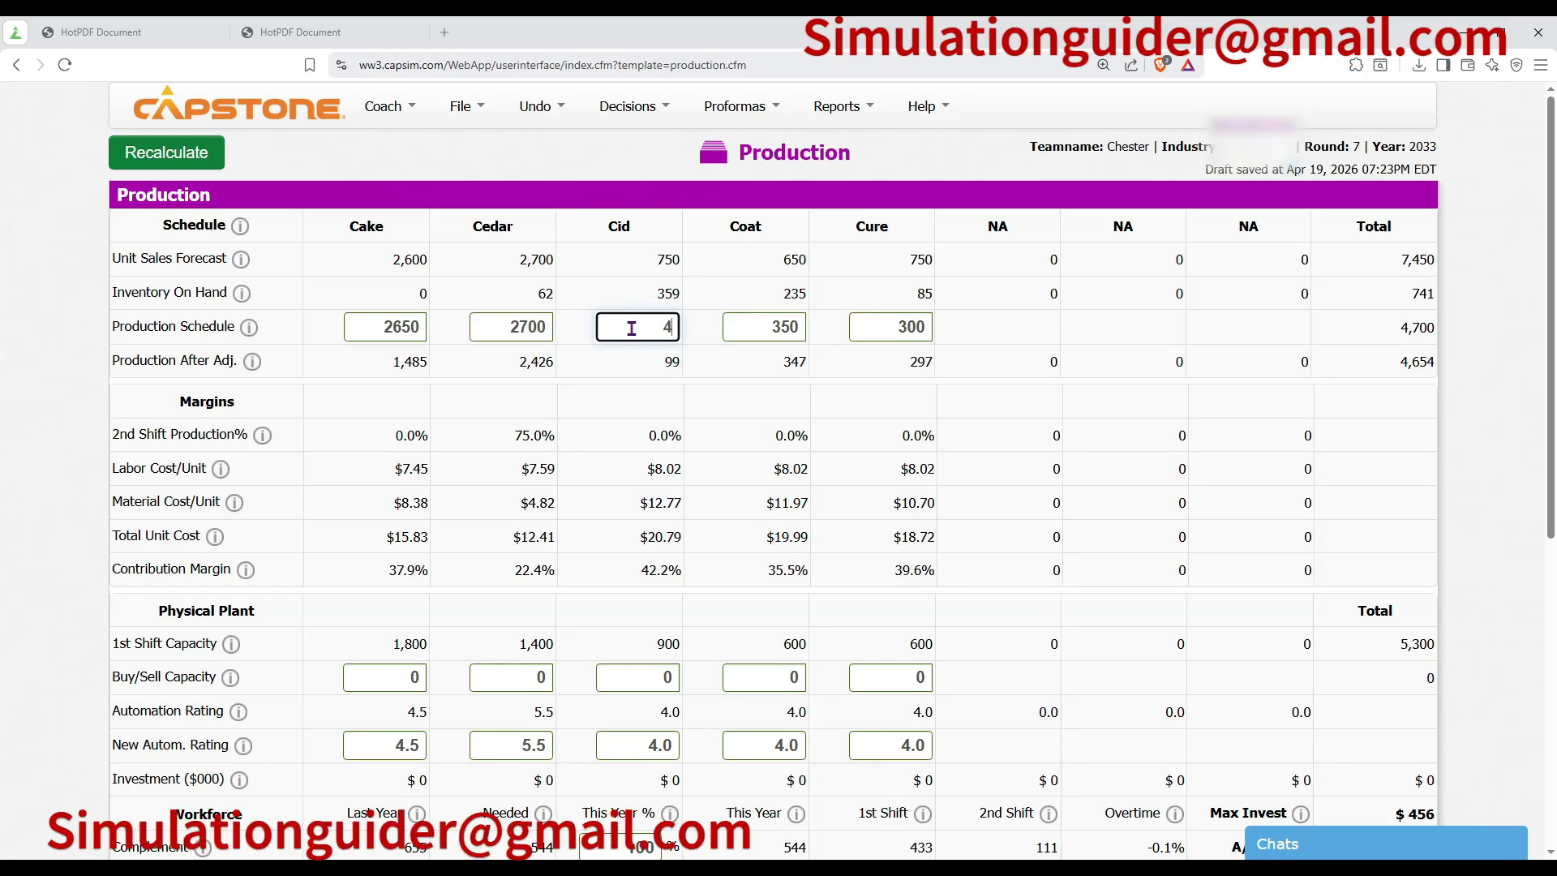
click(758, 336)
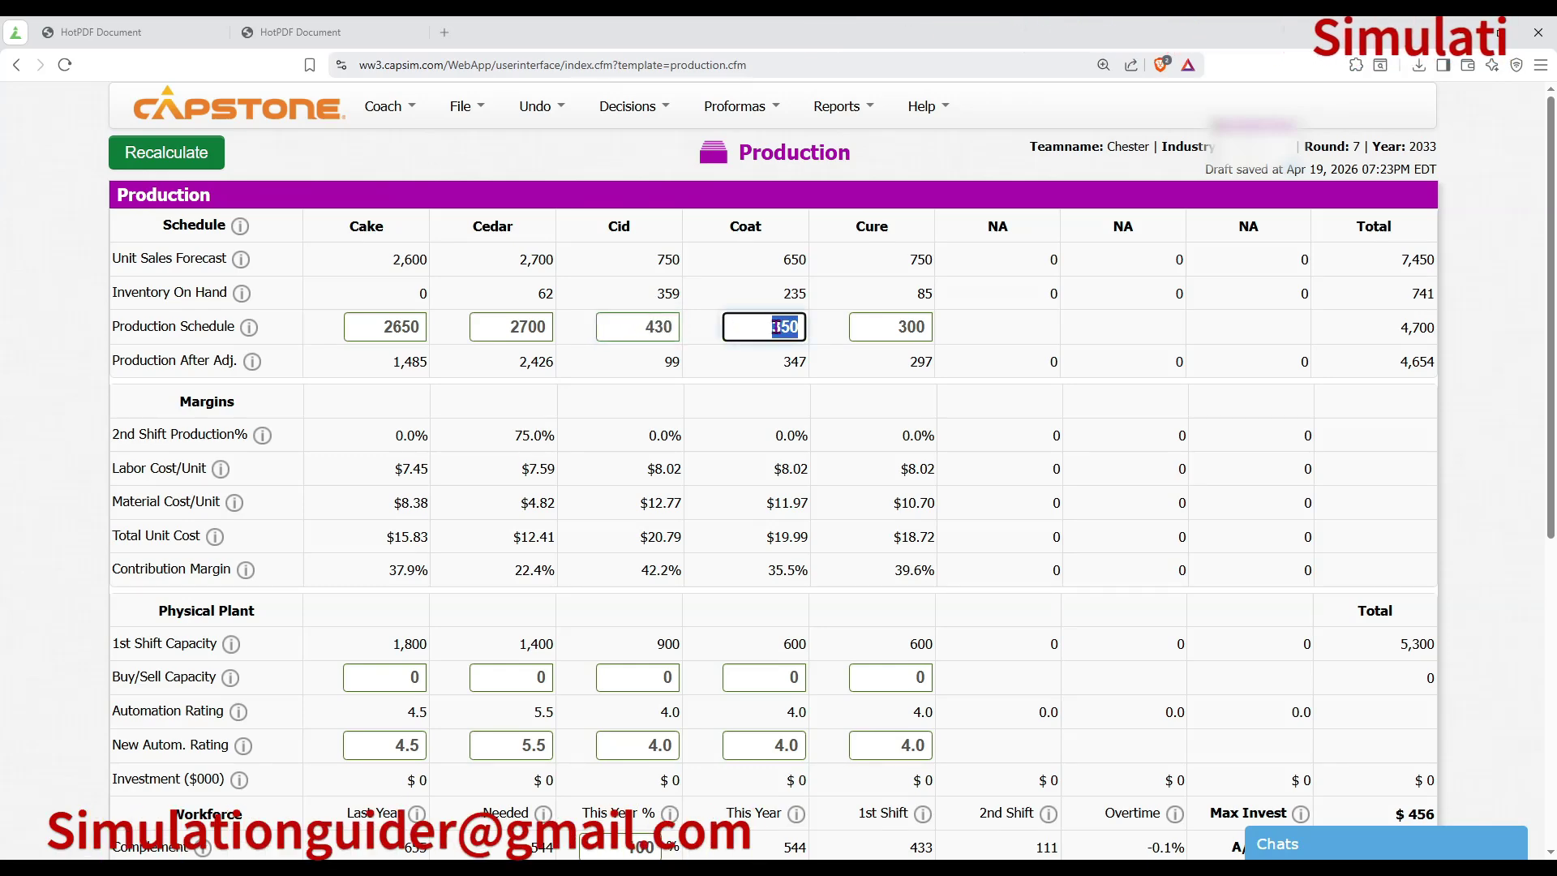
text(440)
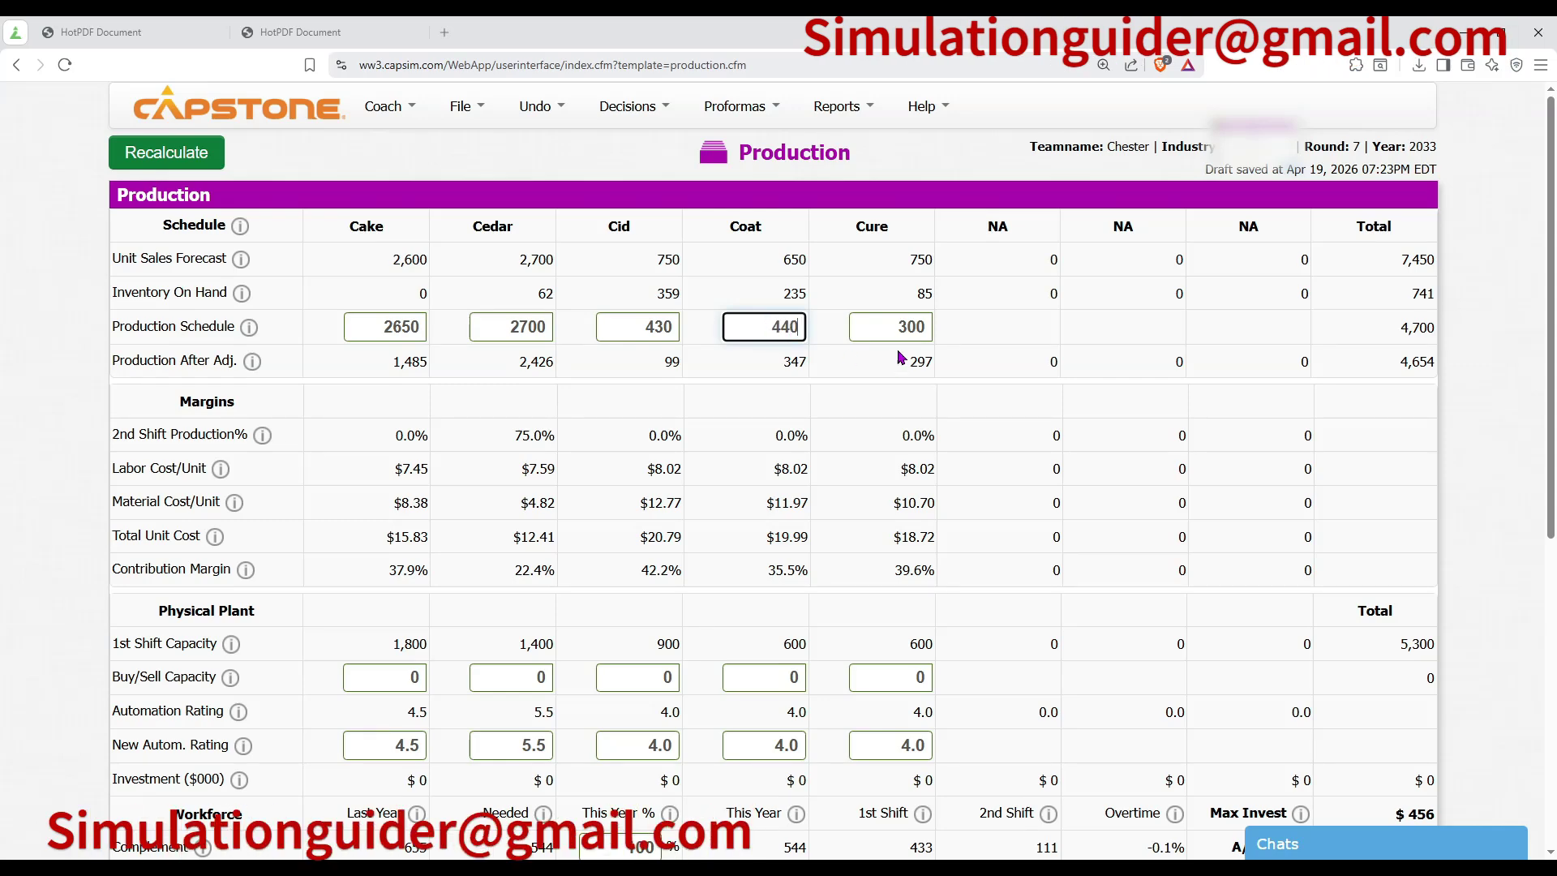
click(910, 330)
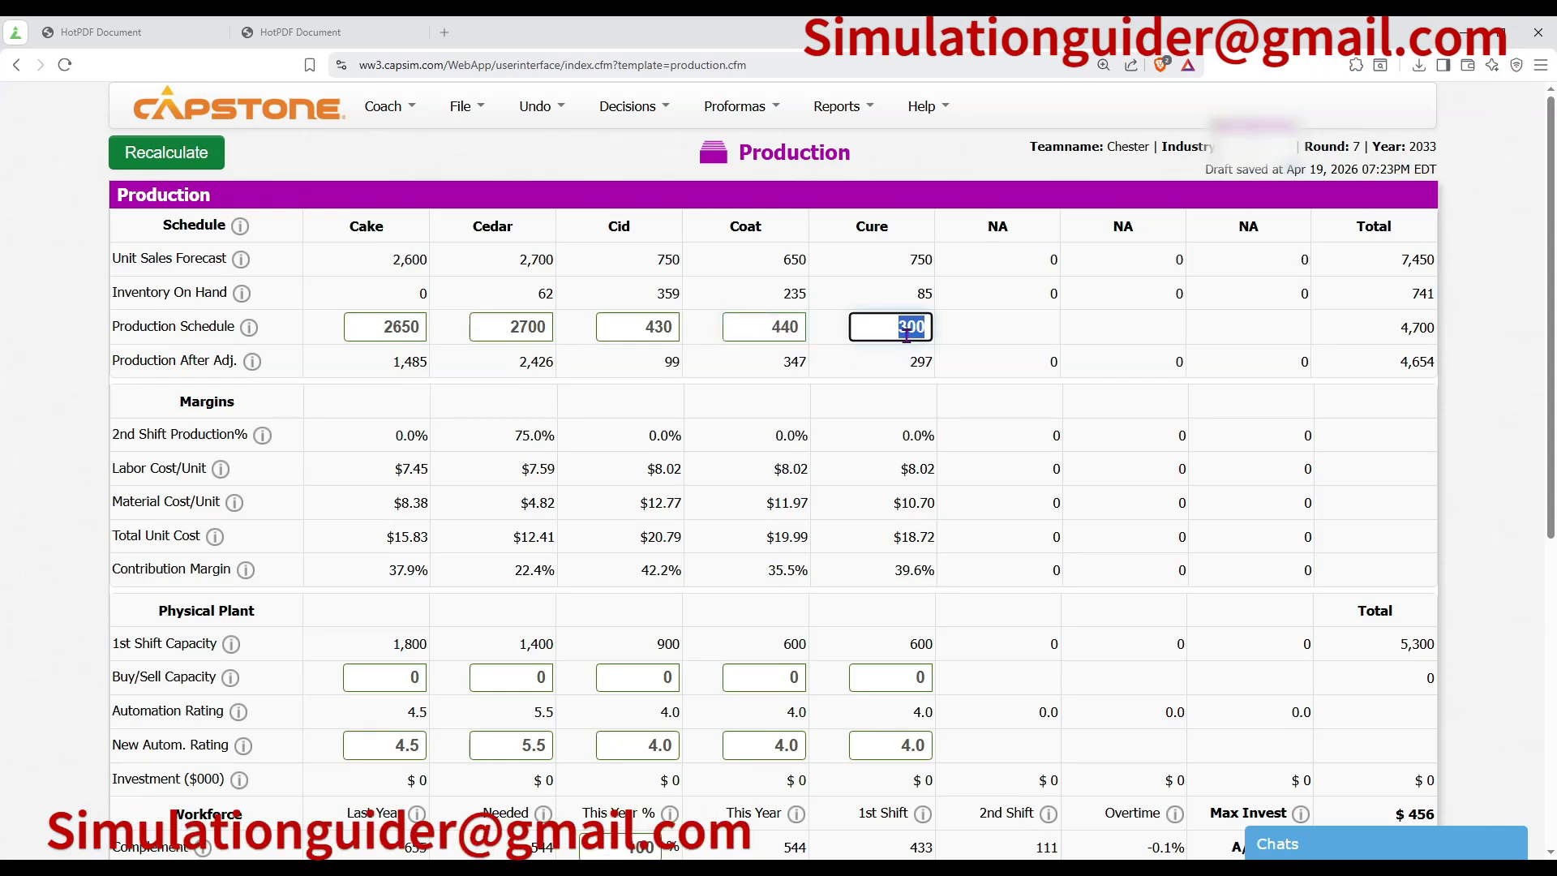
text(700)
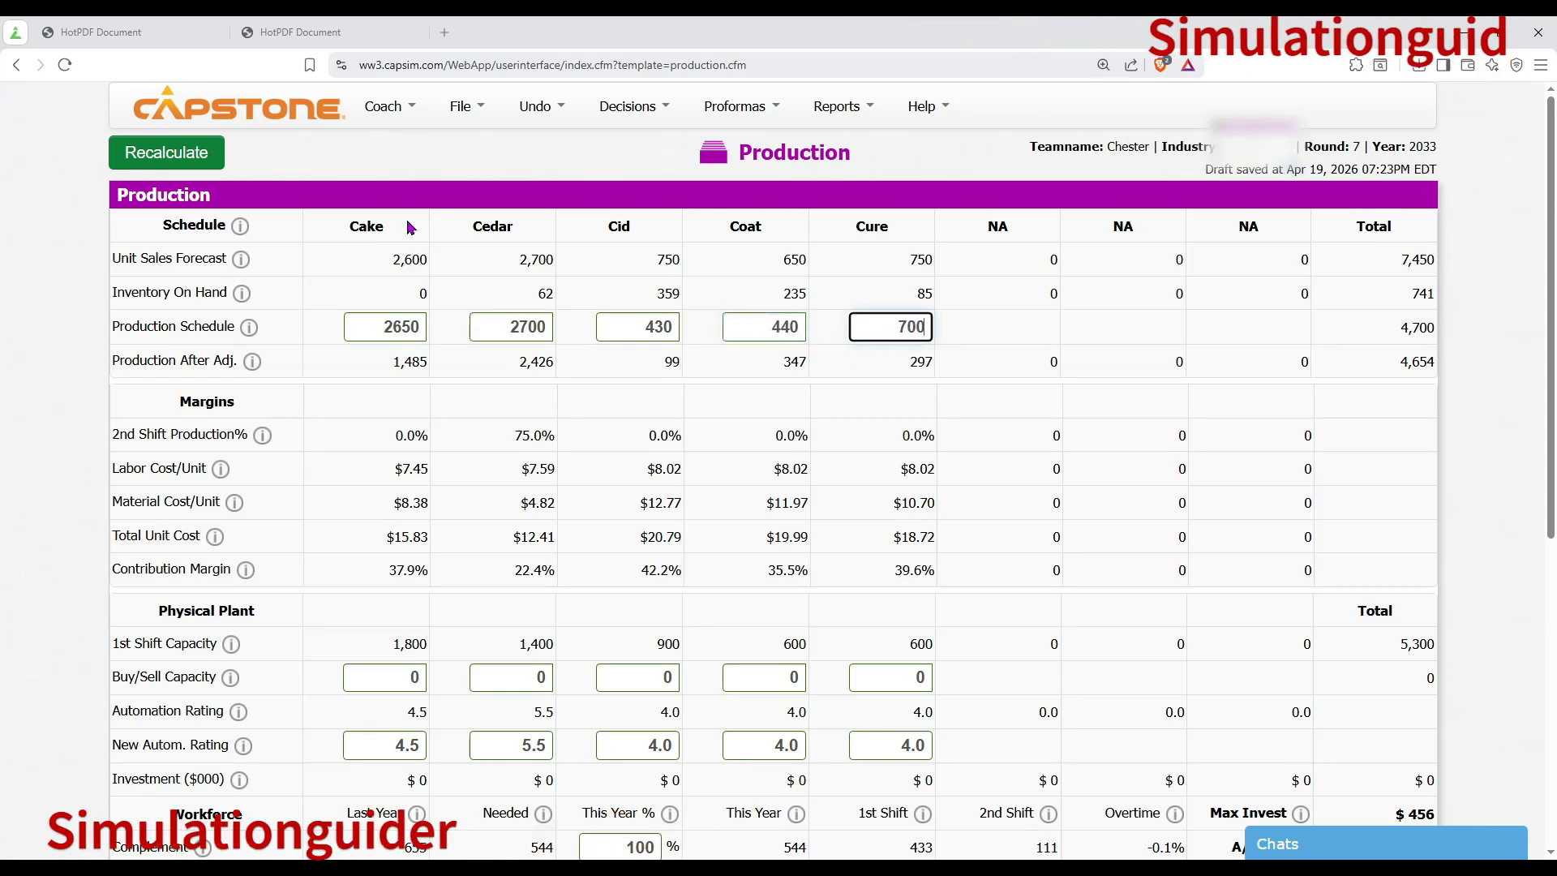
key(Return)
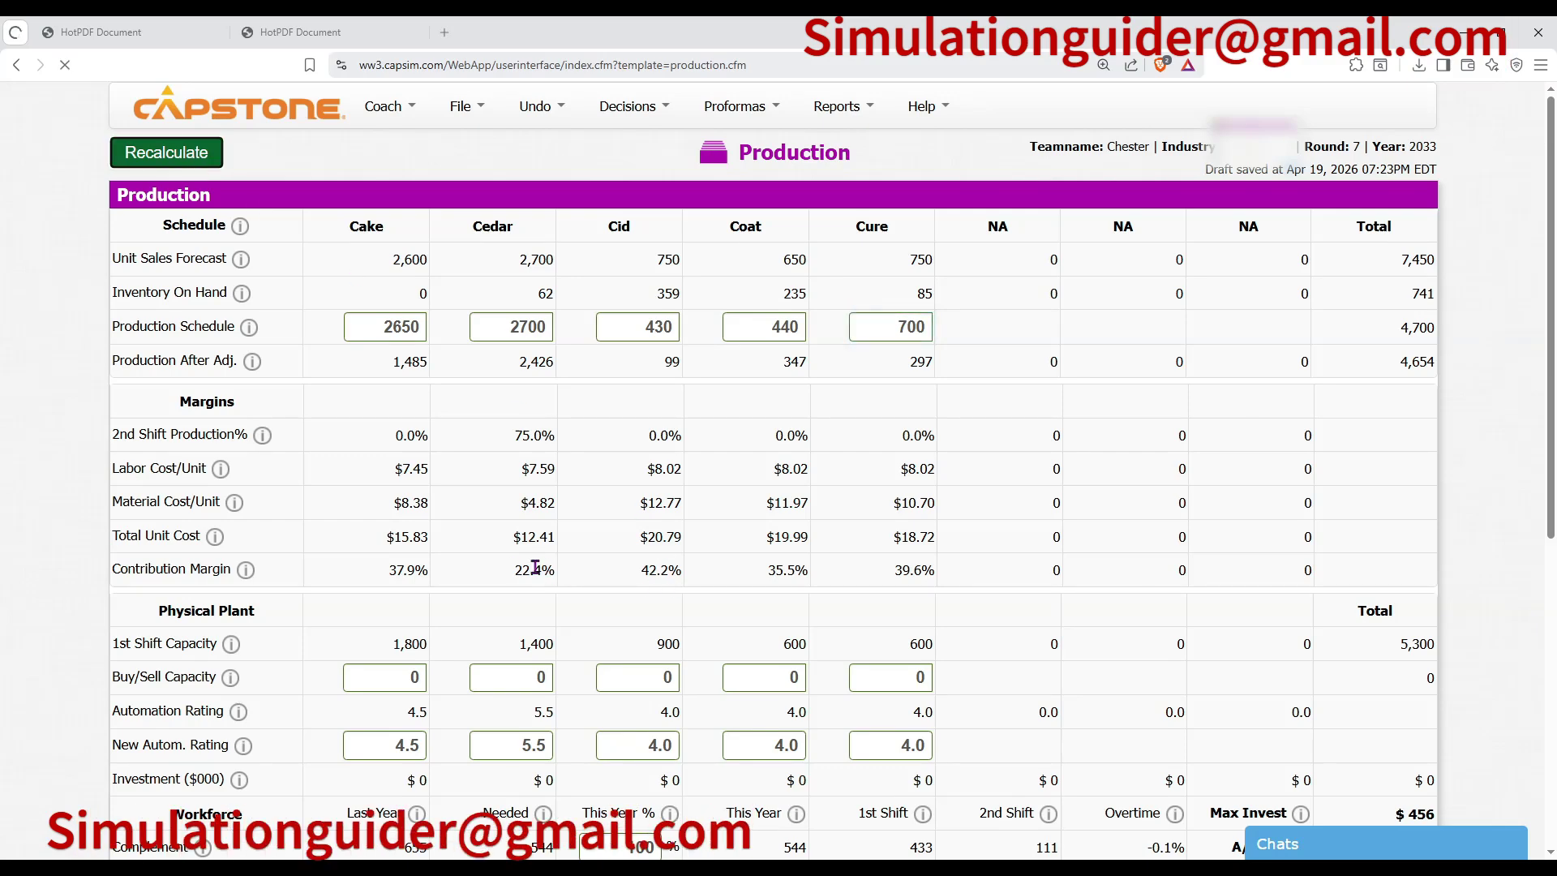
Examine the Buy/Sell Capacity and new automation ratings against the labor and material costs per unit and the maximum investment.
scroll(446, 568, down, 1)
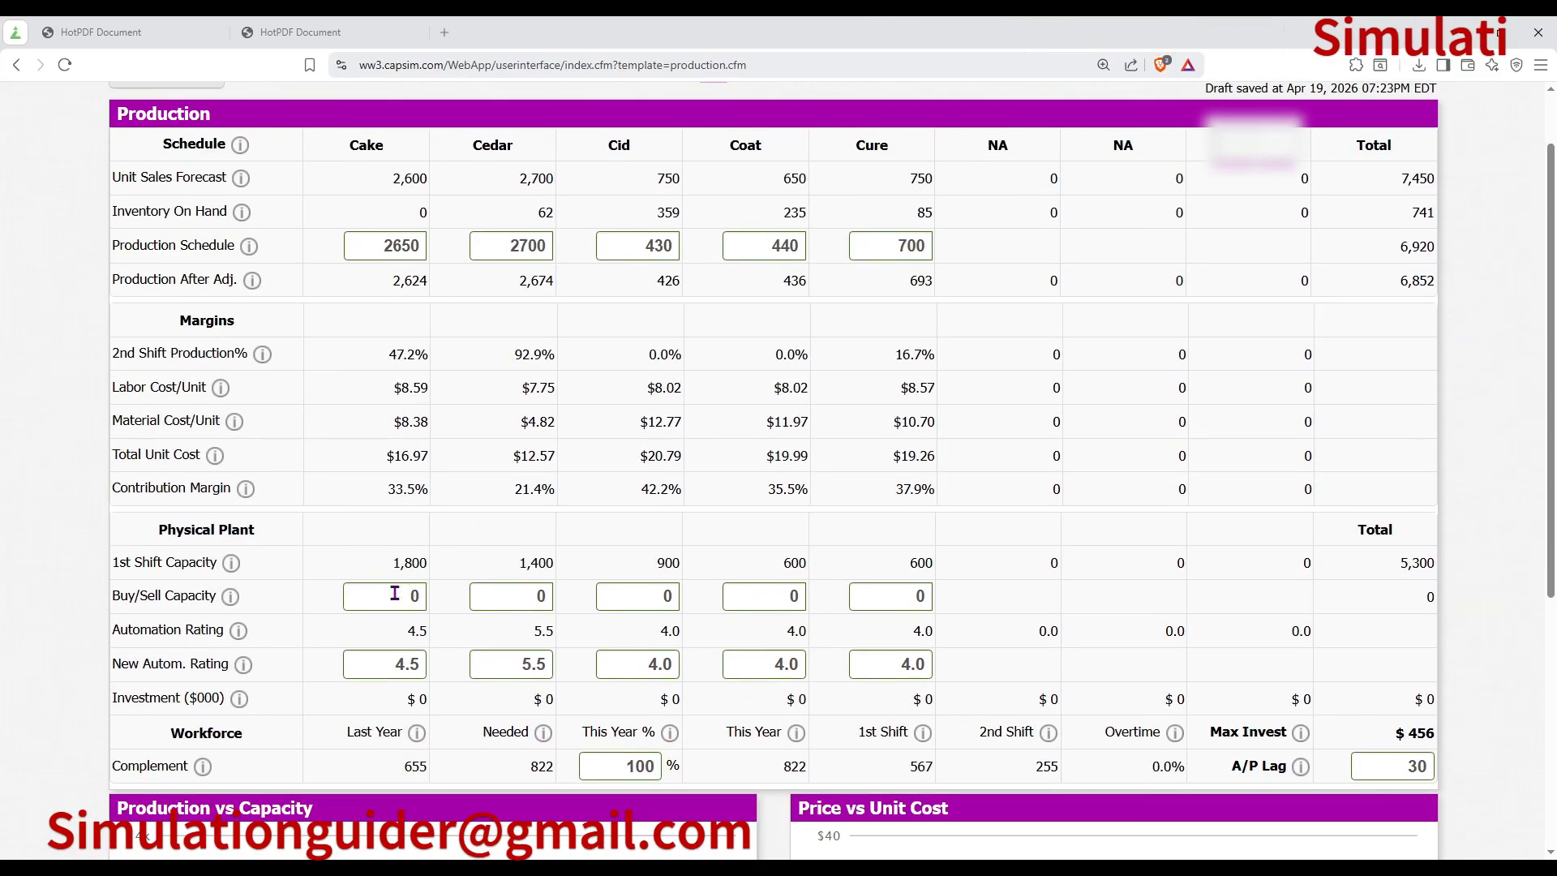
drag(120, 596, 180, 596)
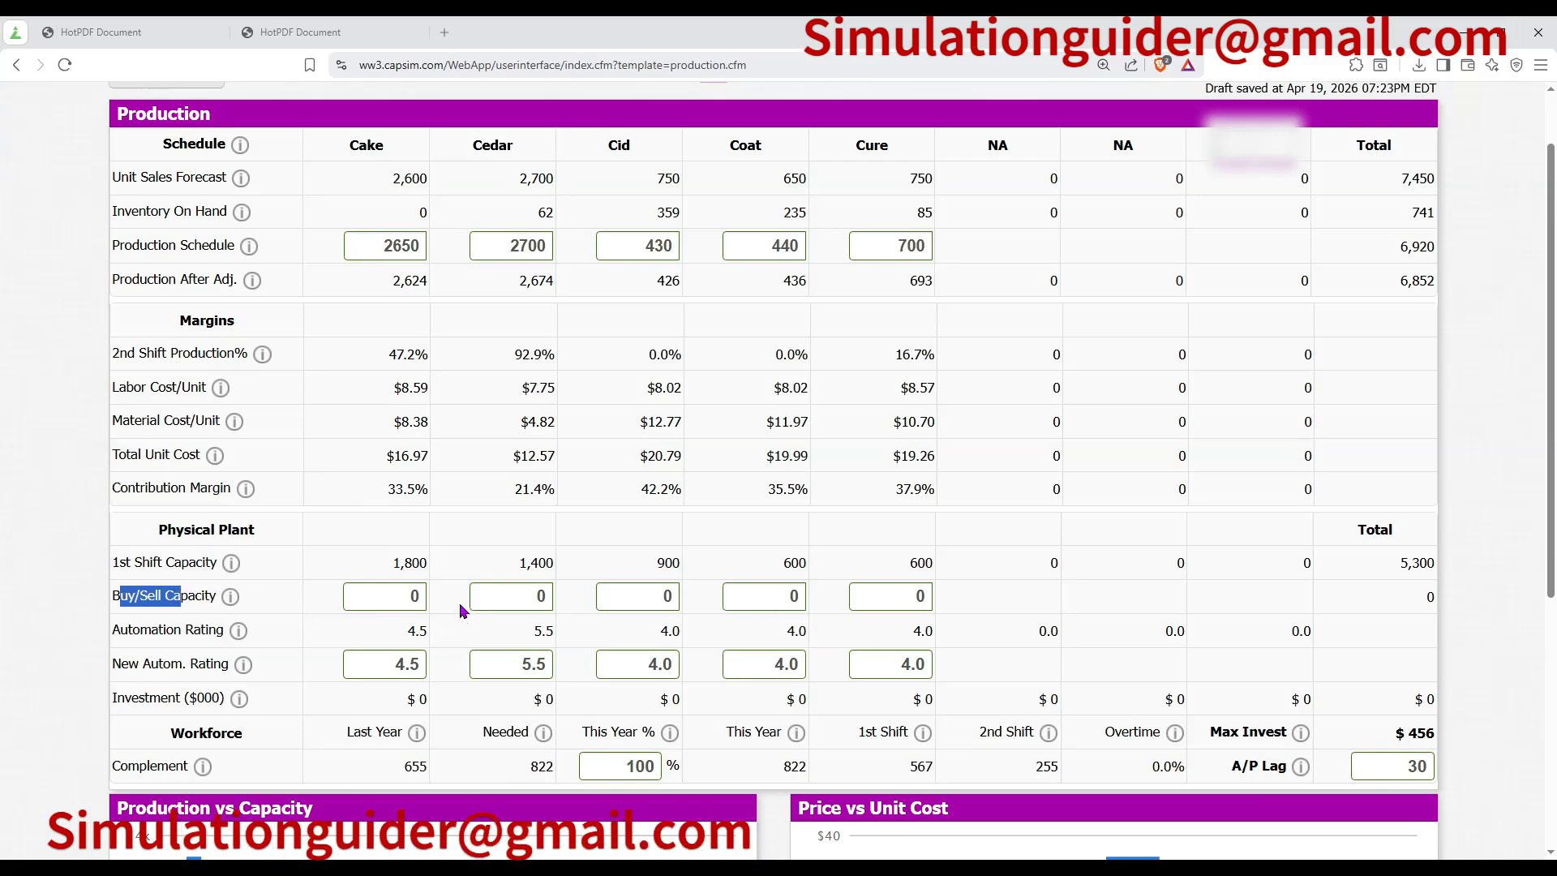
scroll(573, 579, up, 1)
scroll(573, 578, down, 1)
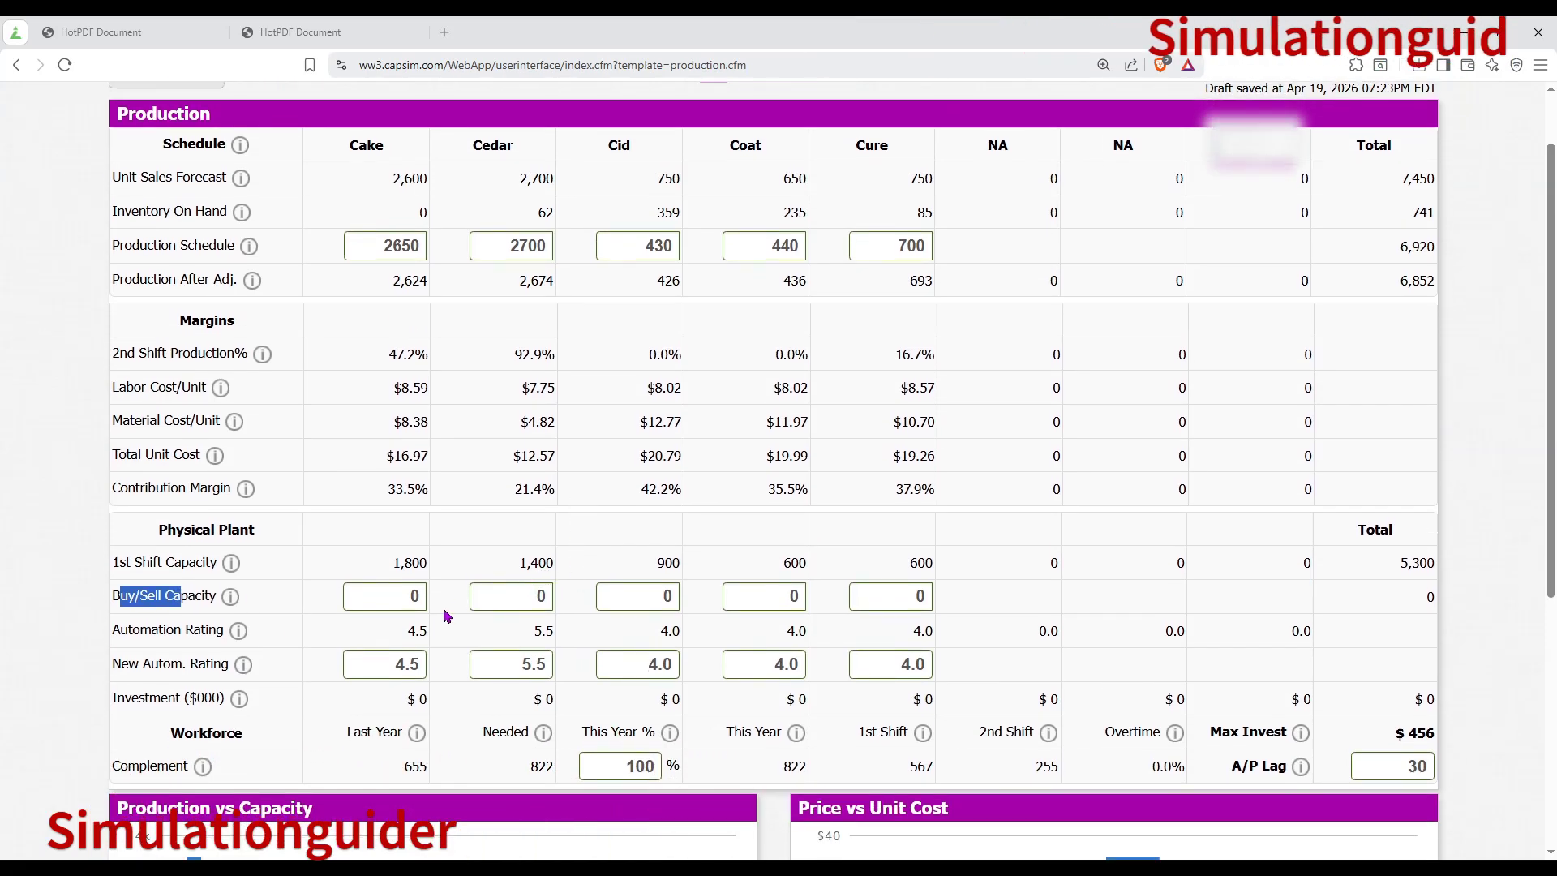
scroll(316, 597, down, 1)
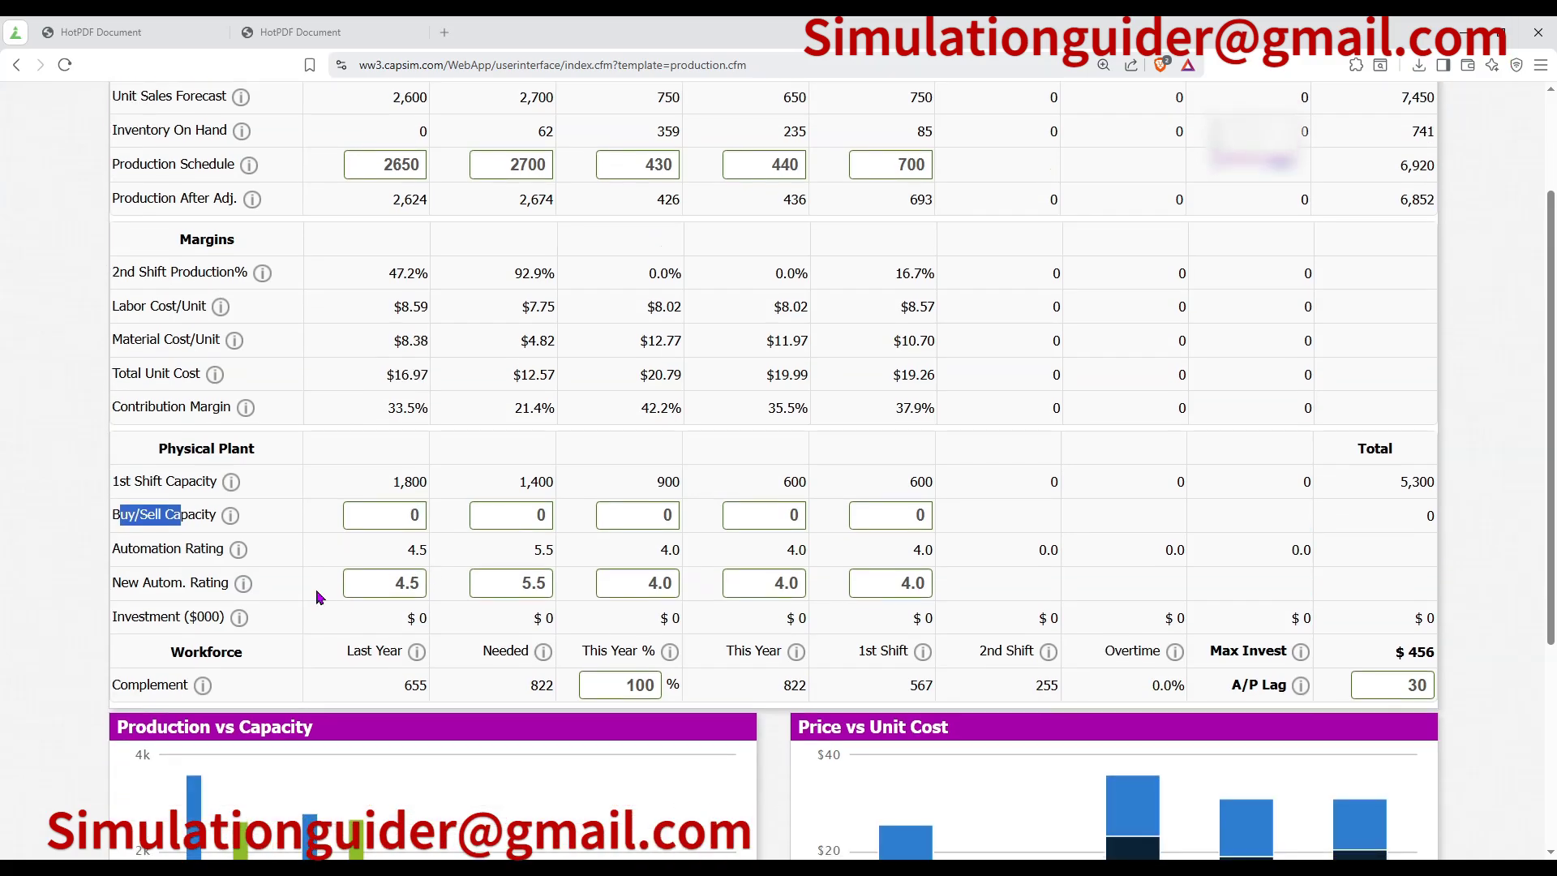
drag(217, 582, 221, 583)
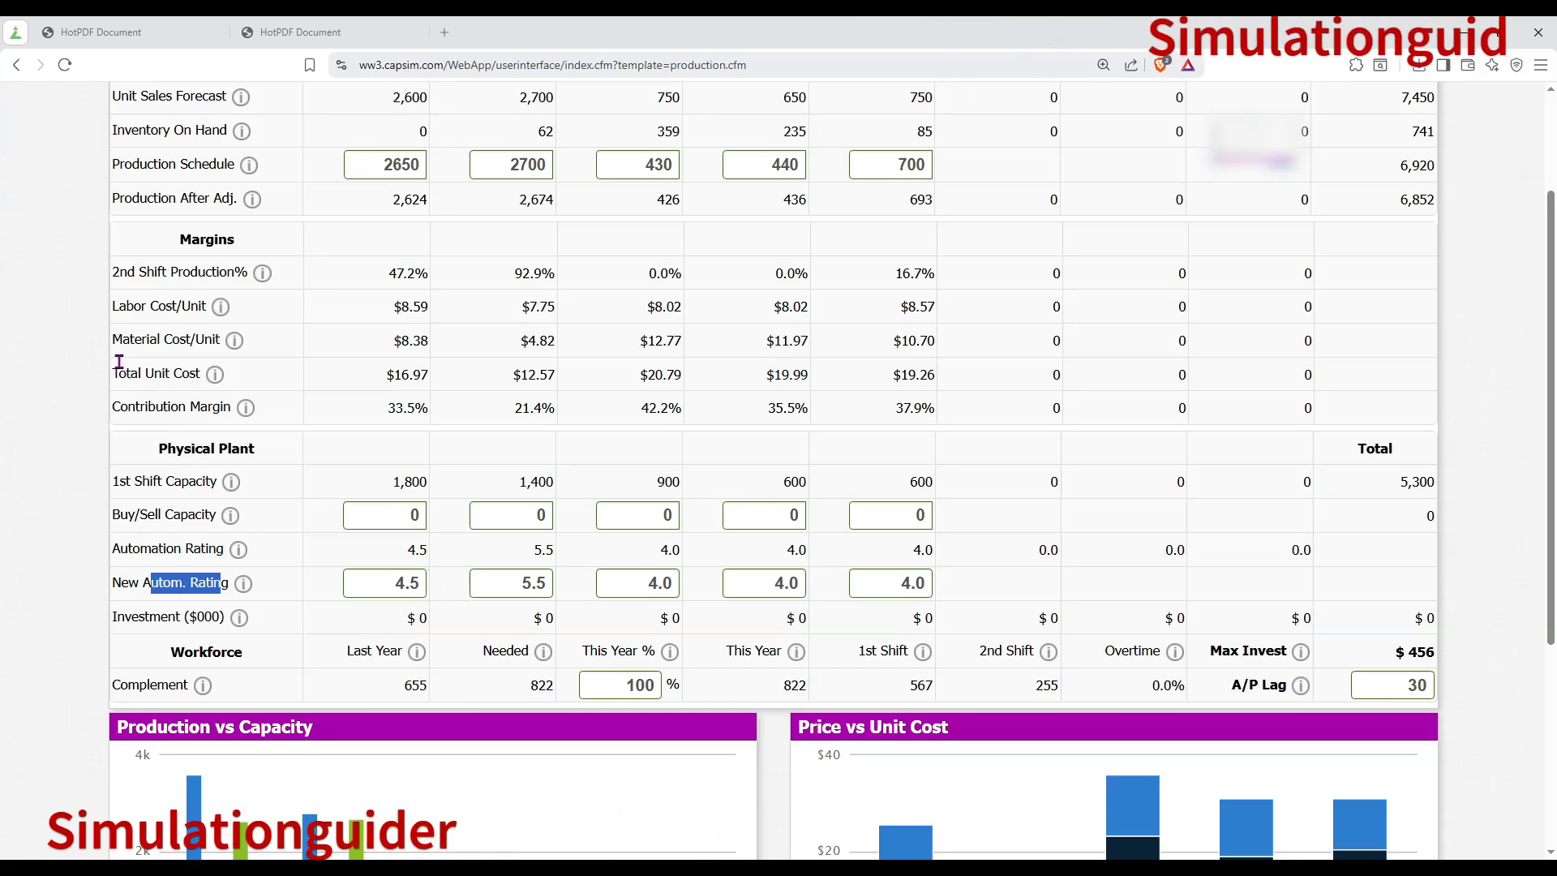
drag(112, 339, 182, 306)
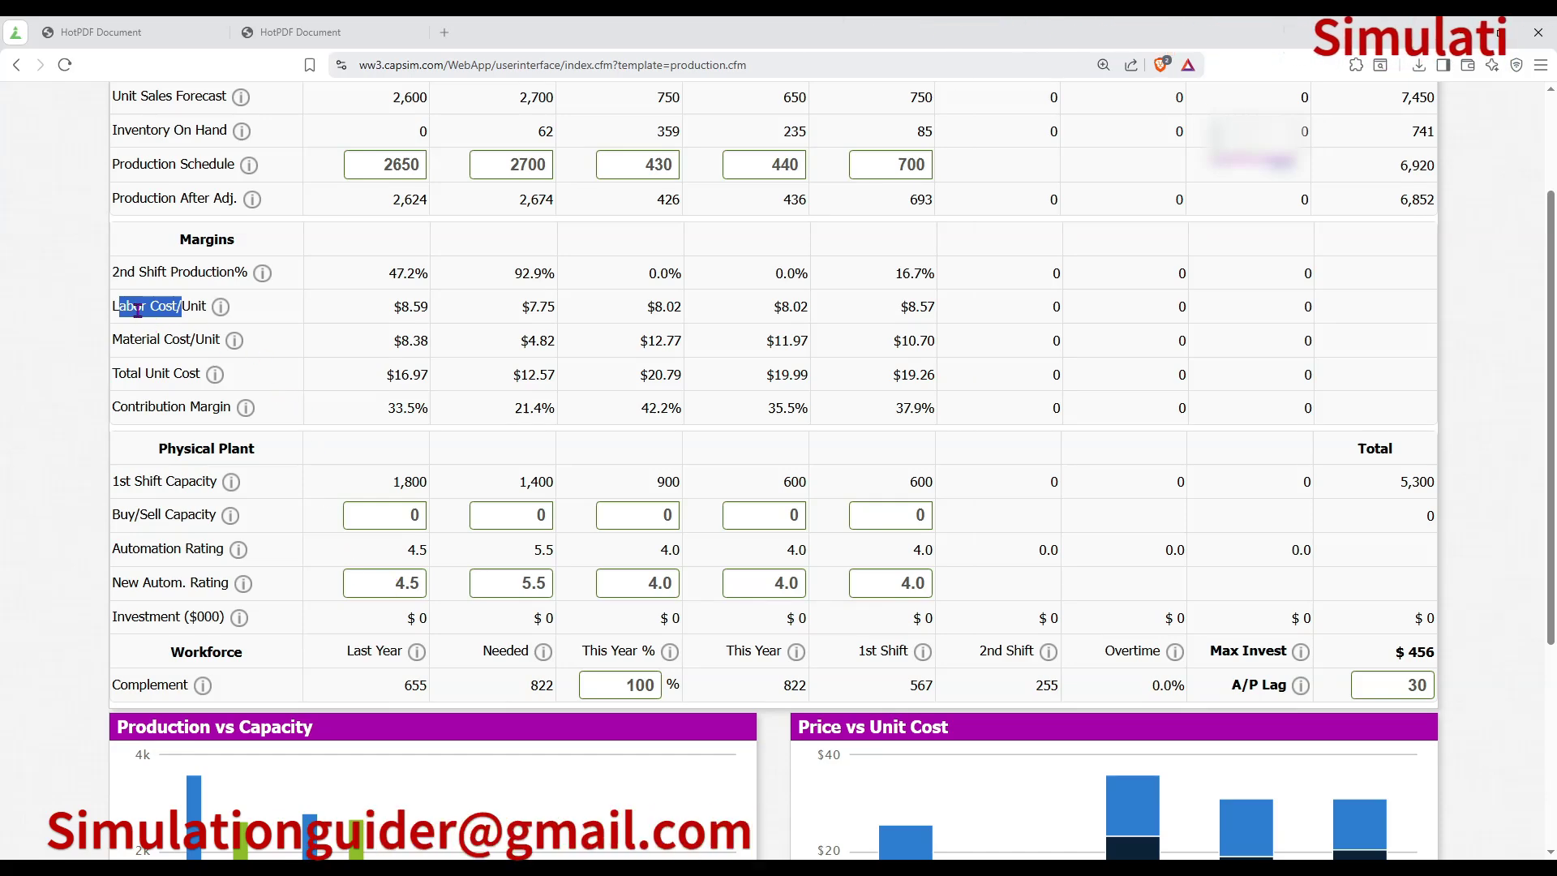
double_click(146, 344)
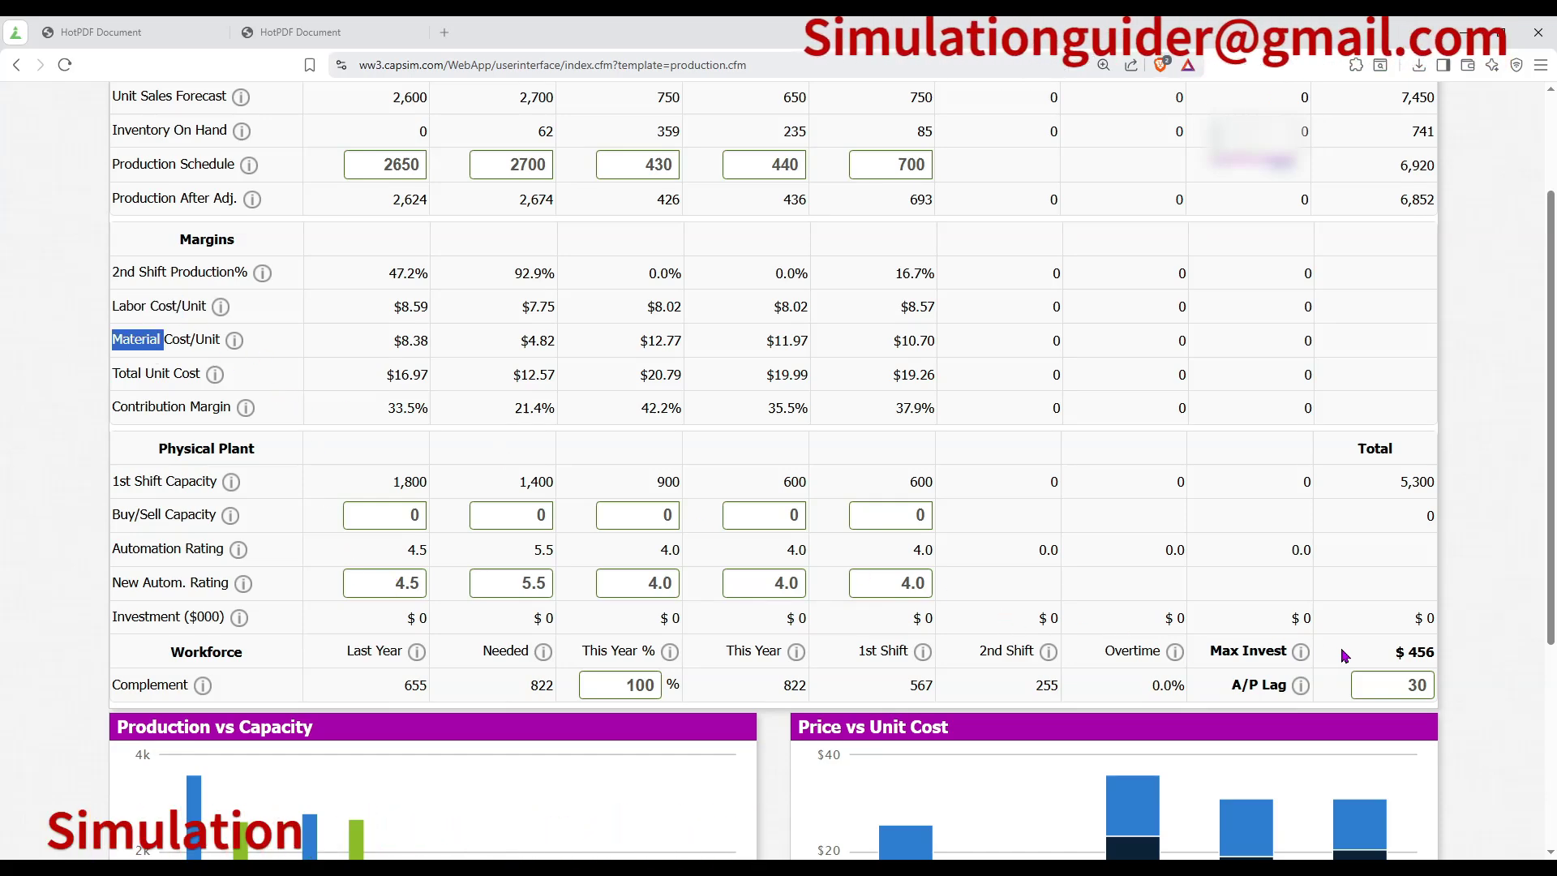
click(1397, 661)
drag(1397, 661, 1432, 652)
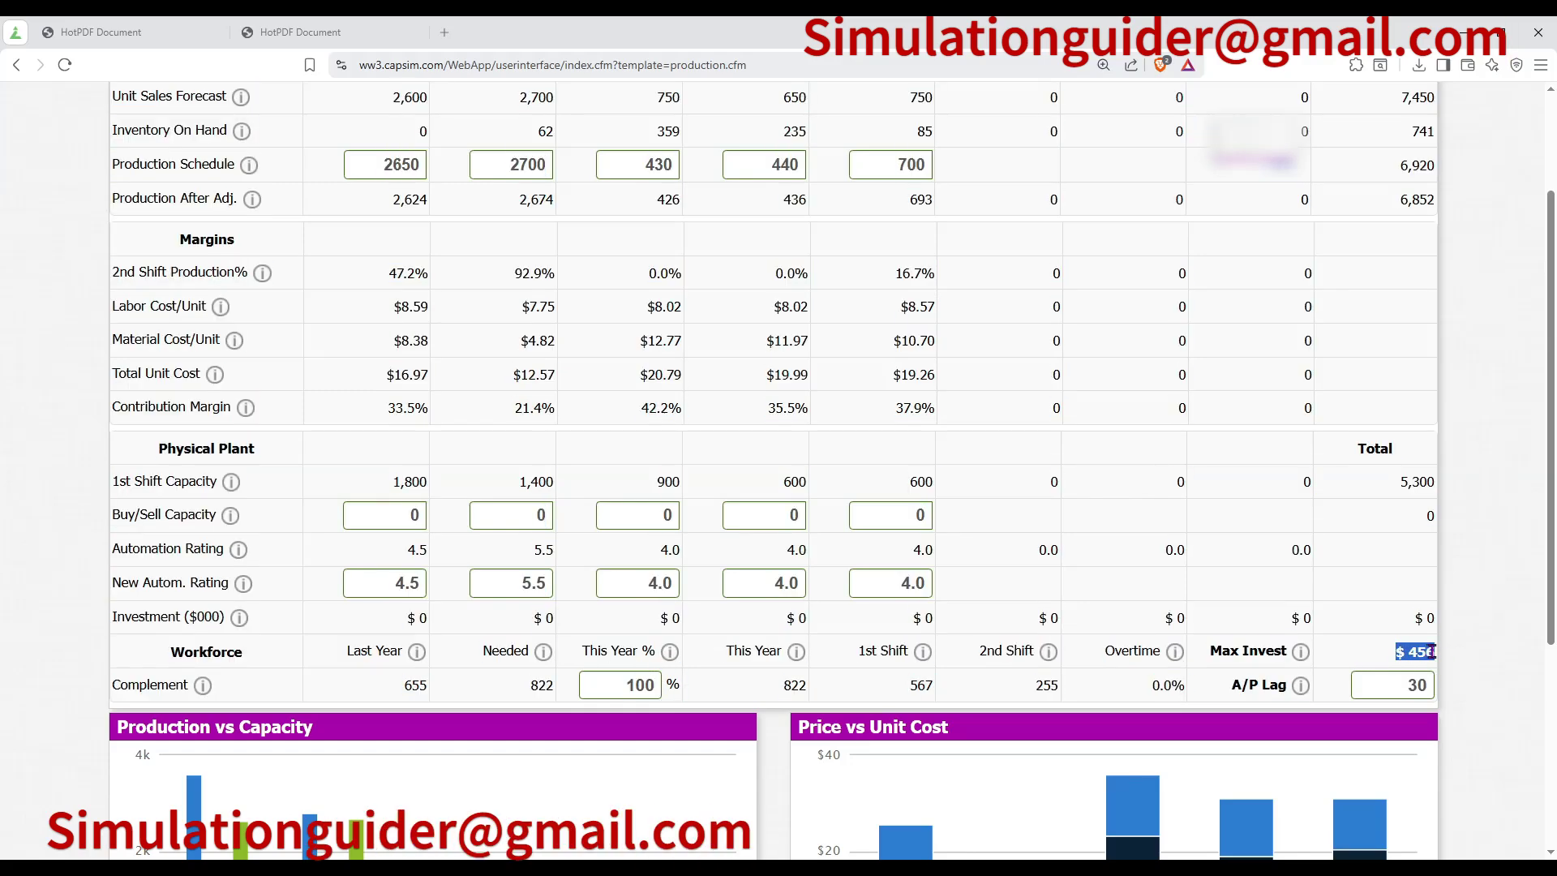
click(501, 583)
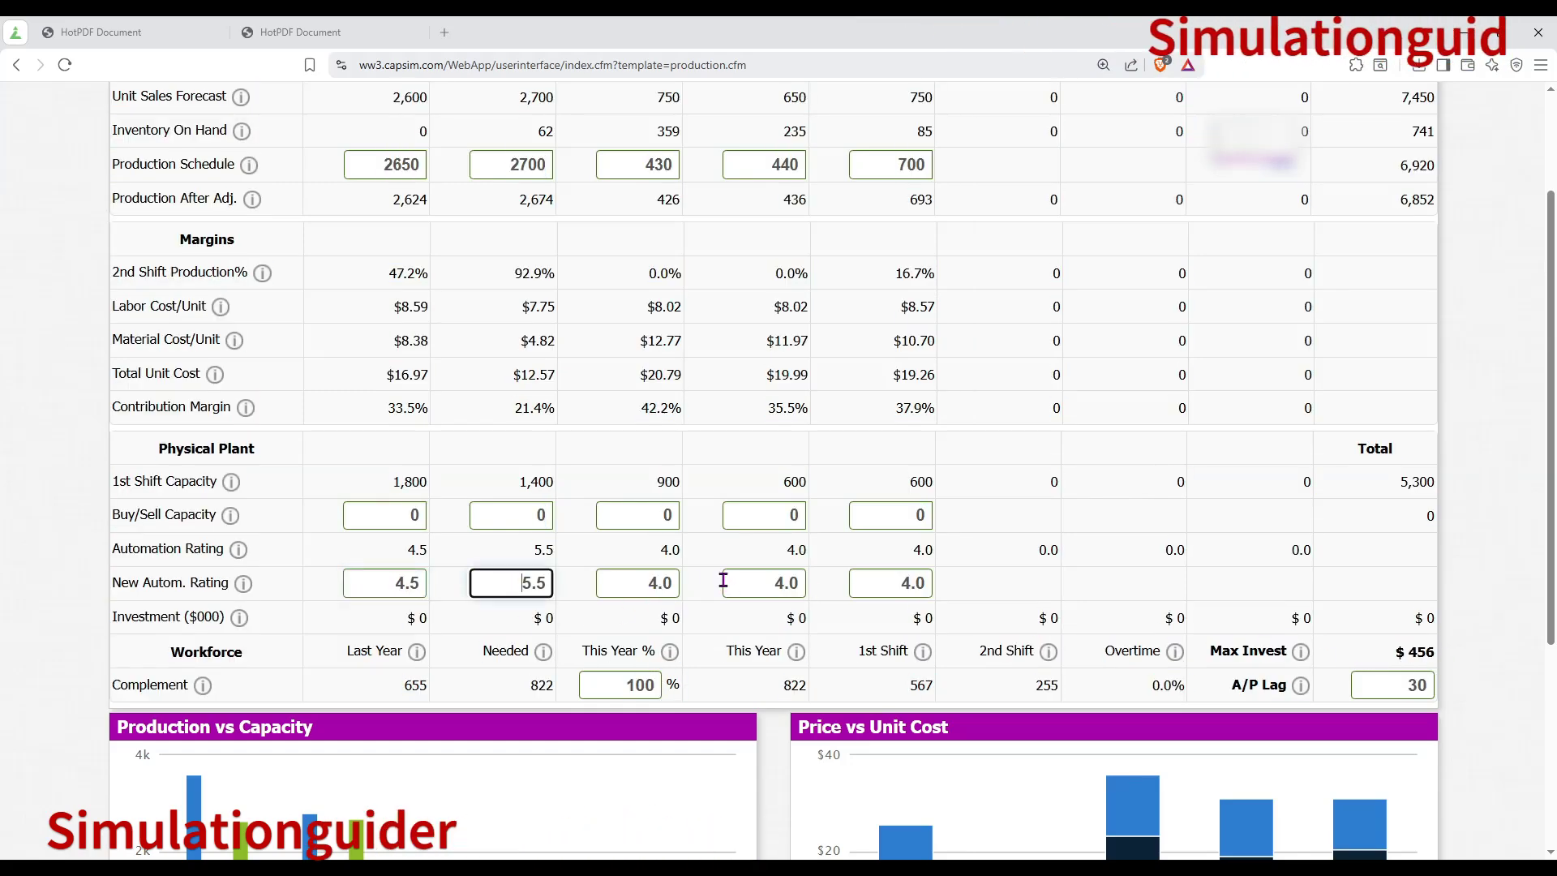
Open the Human Resources decisions and review the training hours and this year's new employees.
scroll(724, 581, up, 2)
click(626, 124)
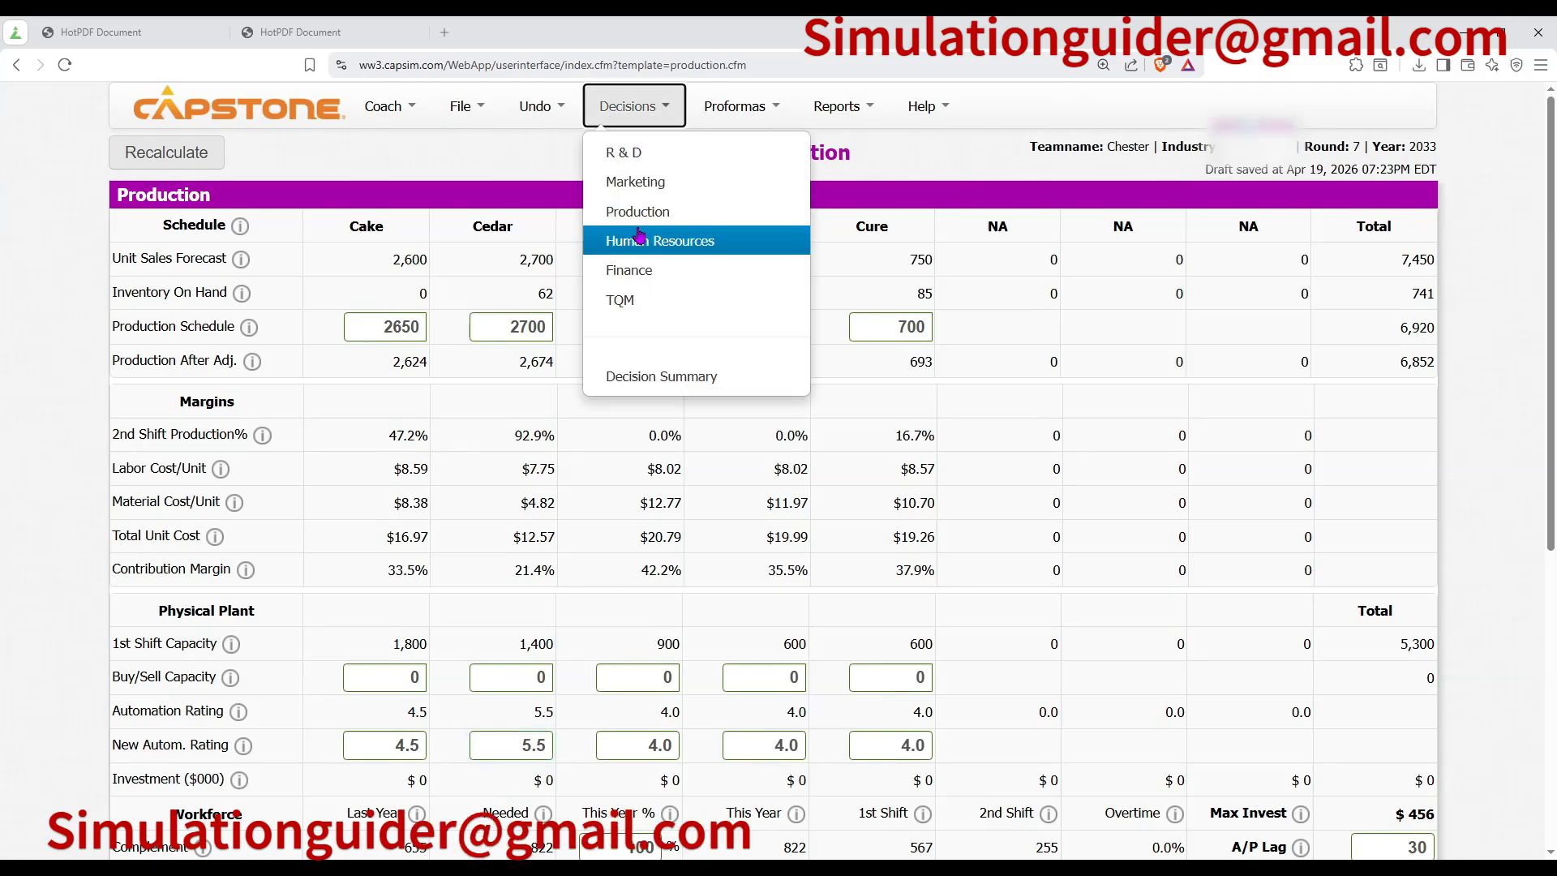
click(641, 237)
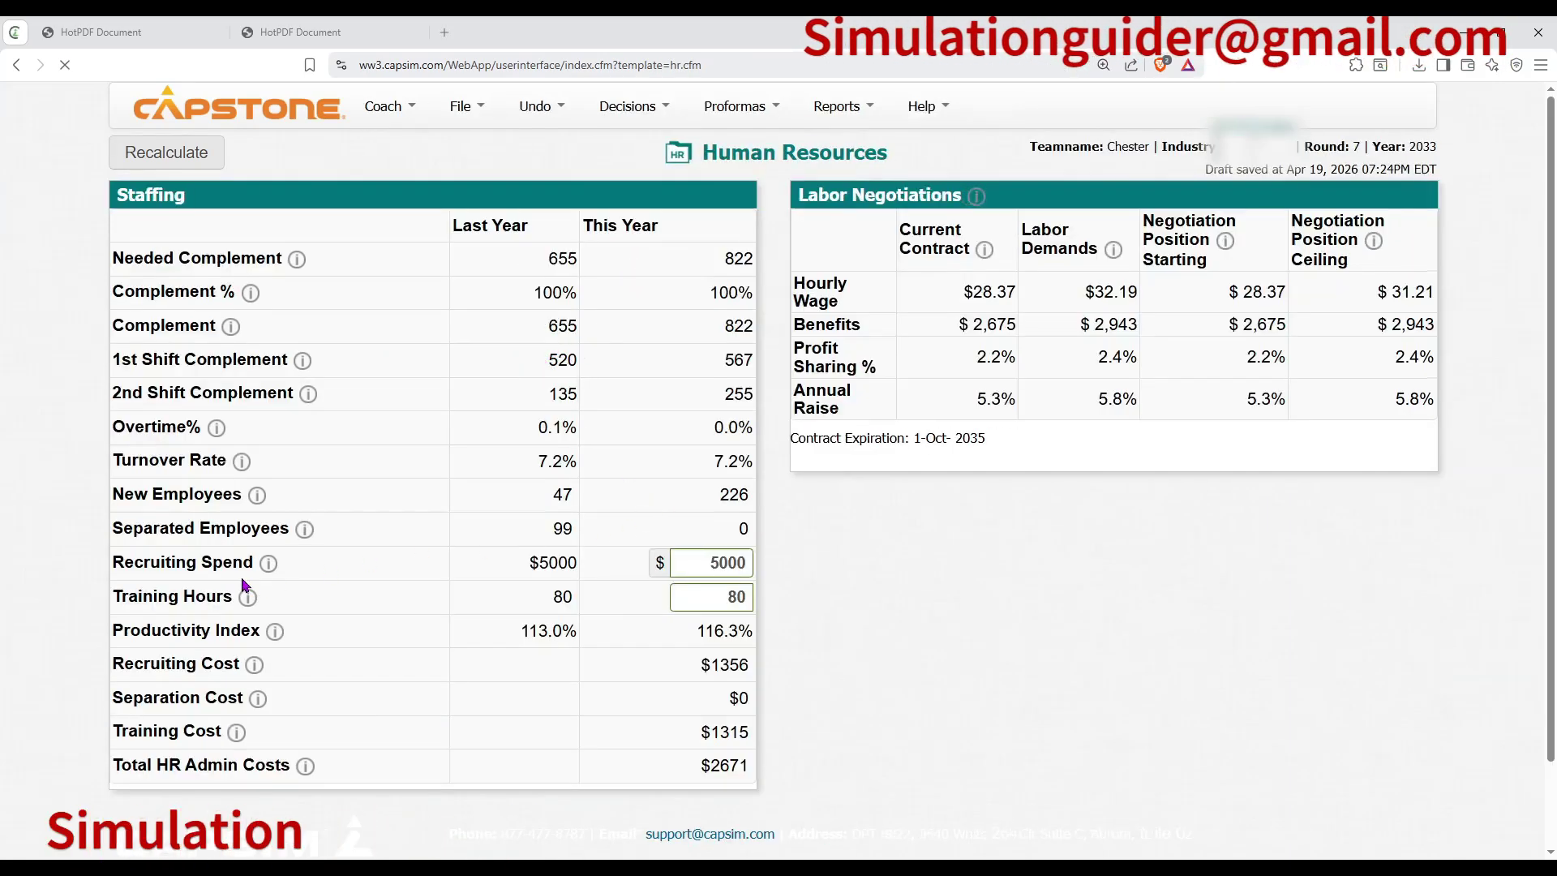
drag(144, 597, 179, 597)
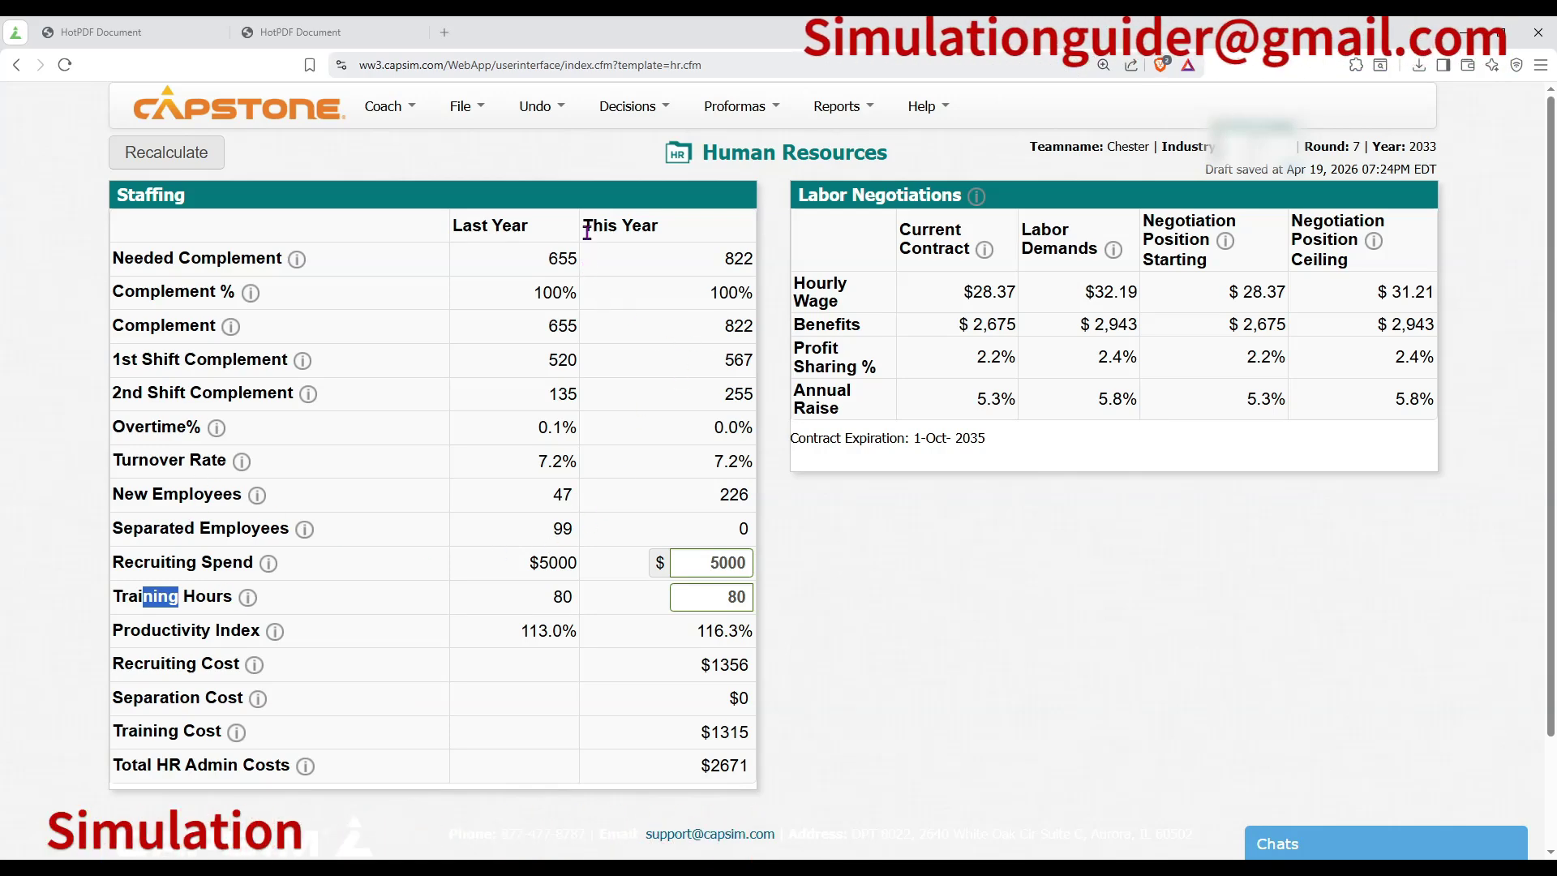
drag(590, 226, 633, 226)
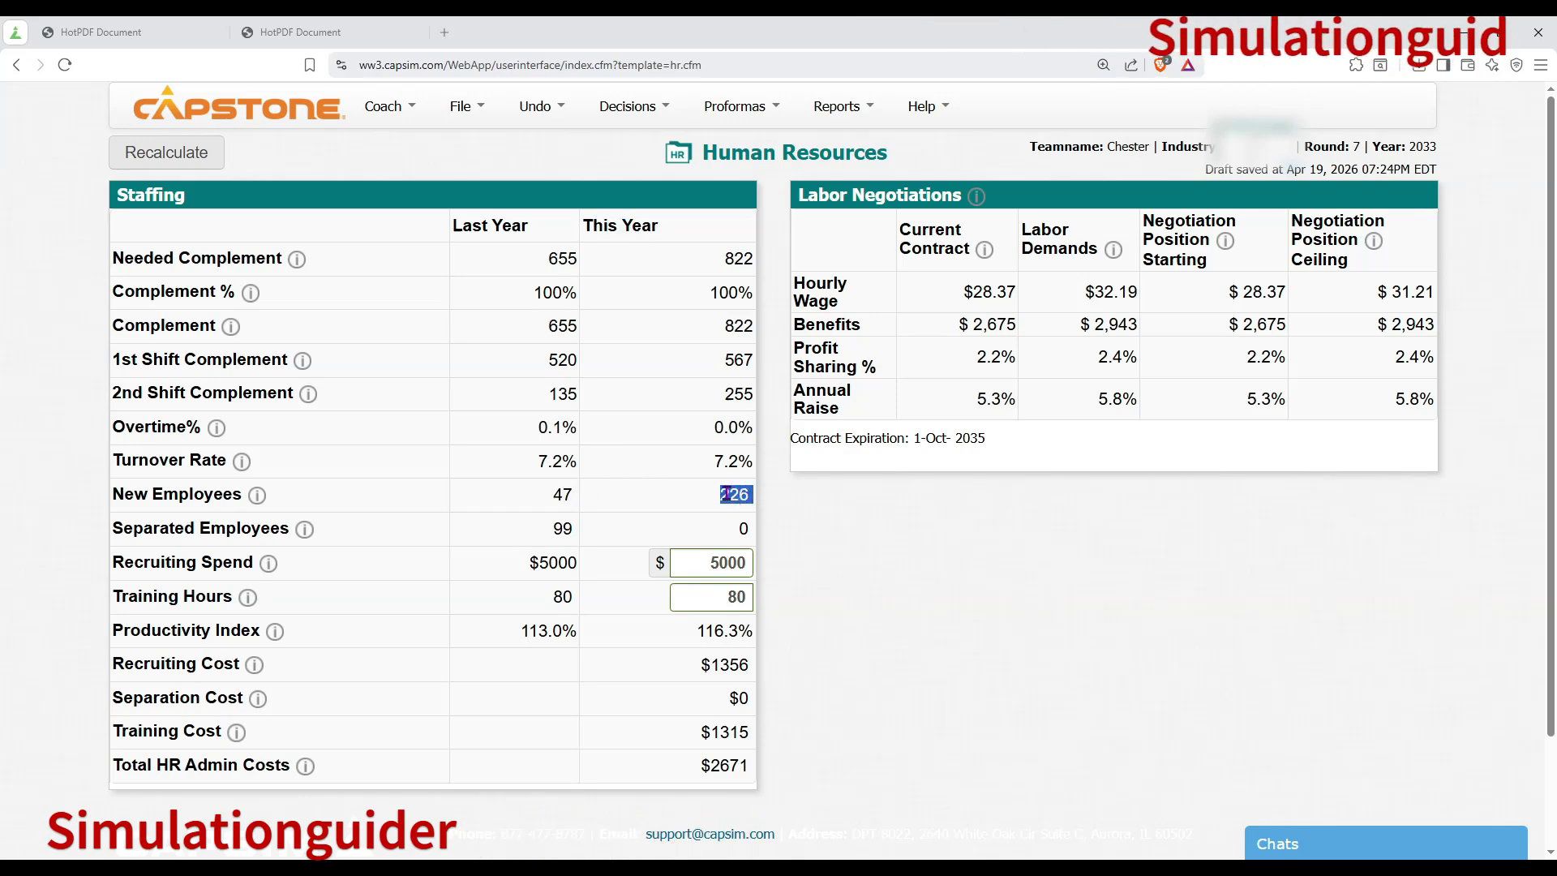
In the Finance decisions, set current debt borrowing to 26000 ($000), recalculate, and check the December 31, 2033 cash position.
click(640, 114)
click(644, 263)
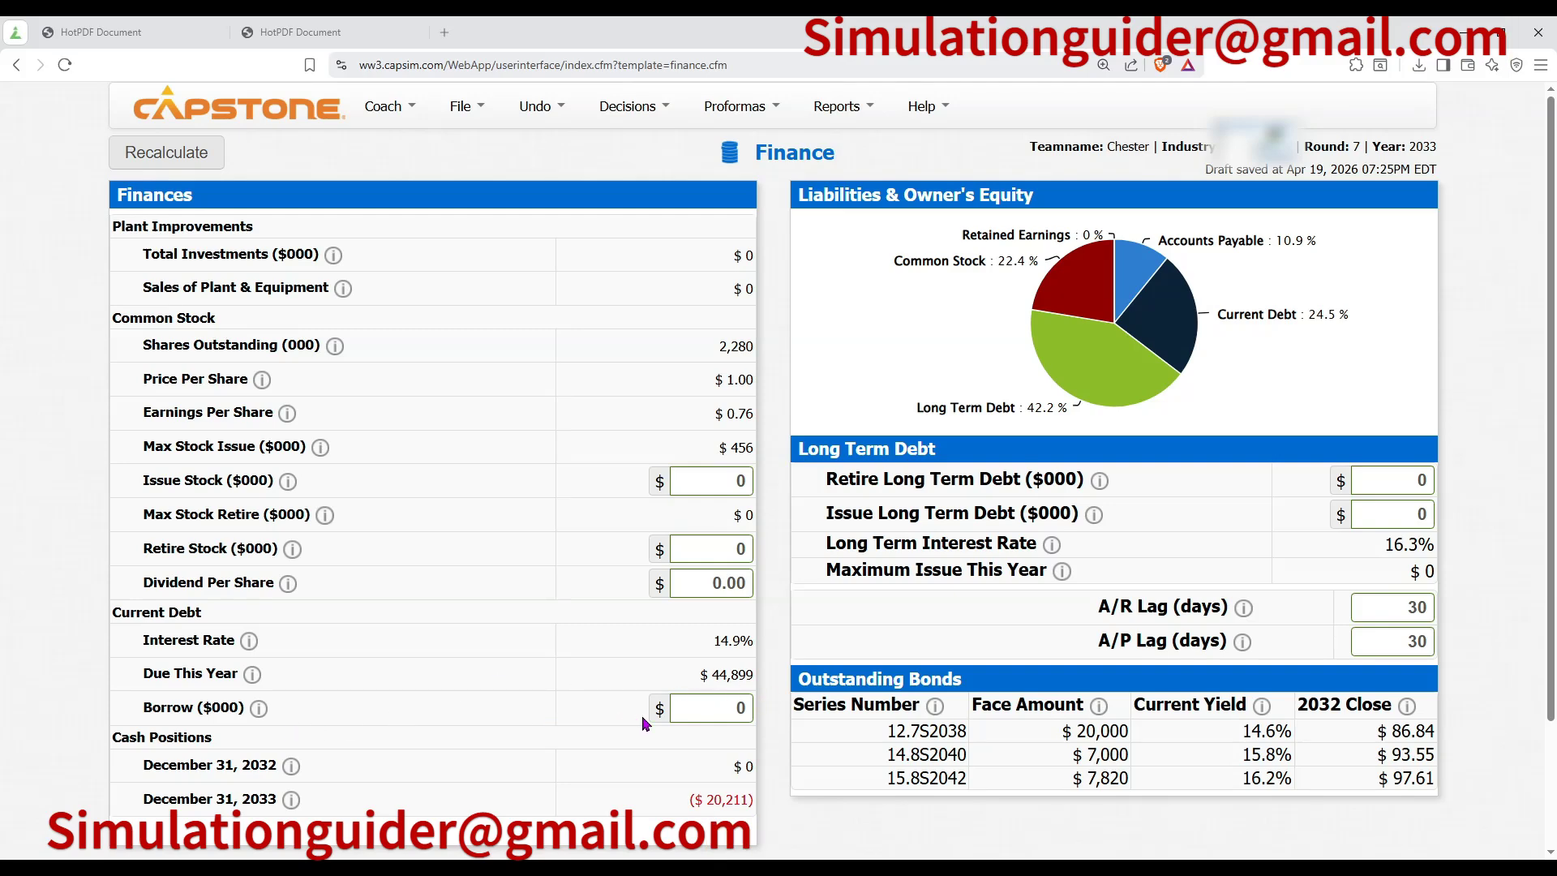
click(696, 714)
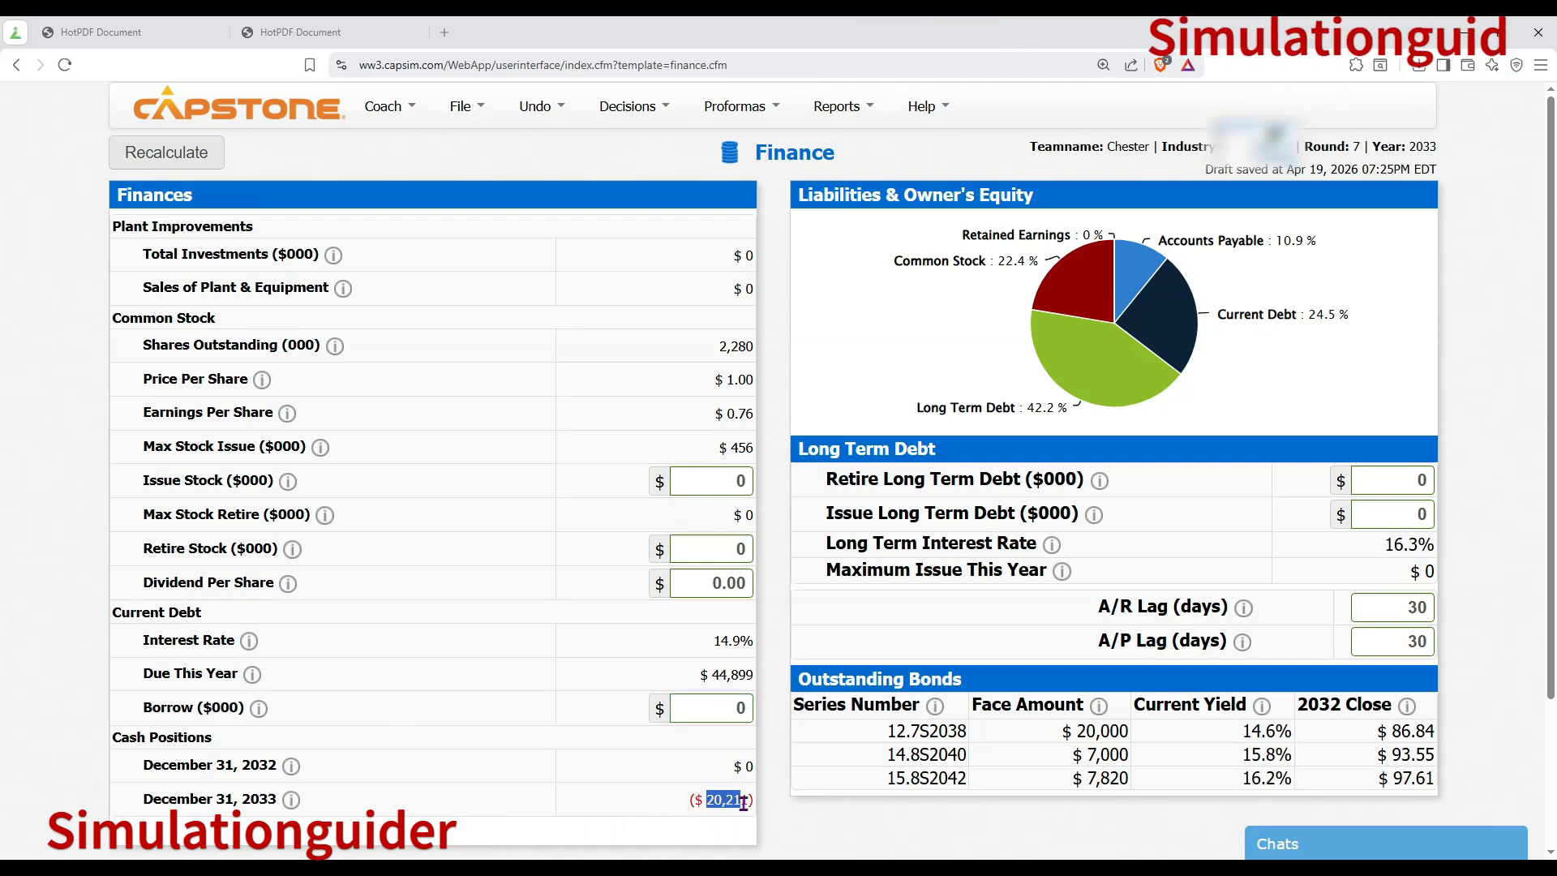
drag(705, 802, 742, 793)
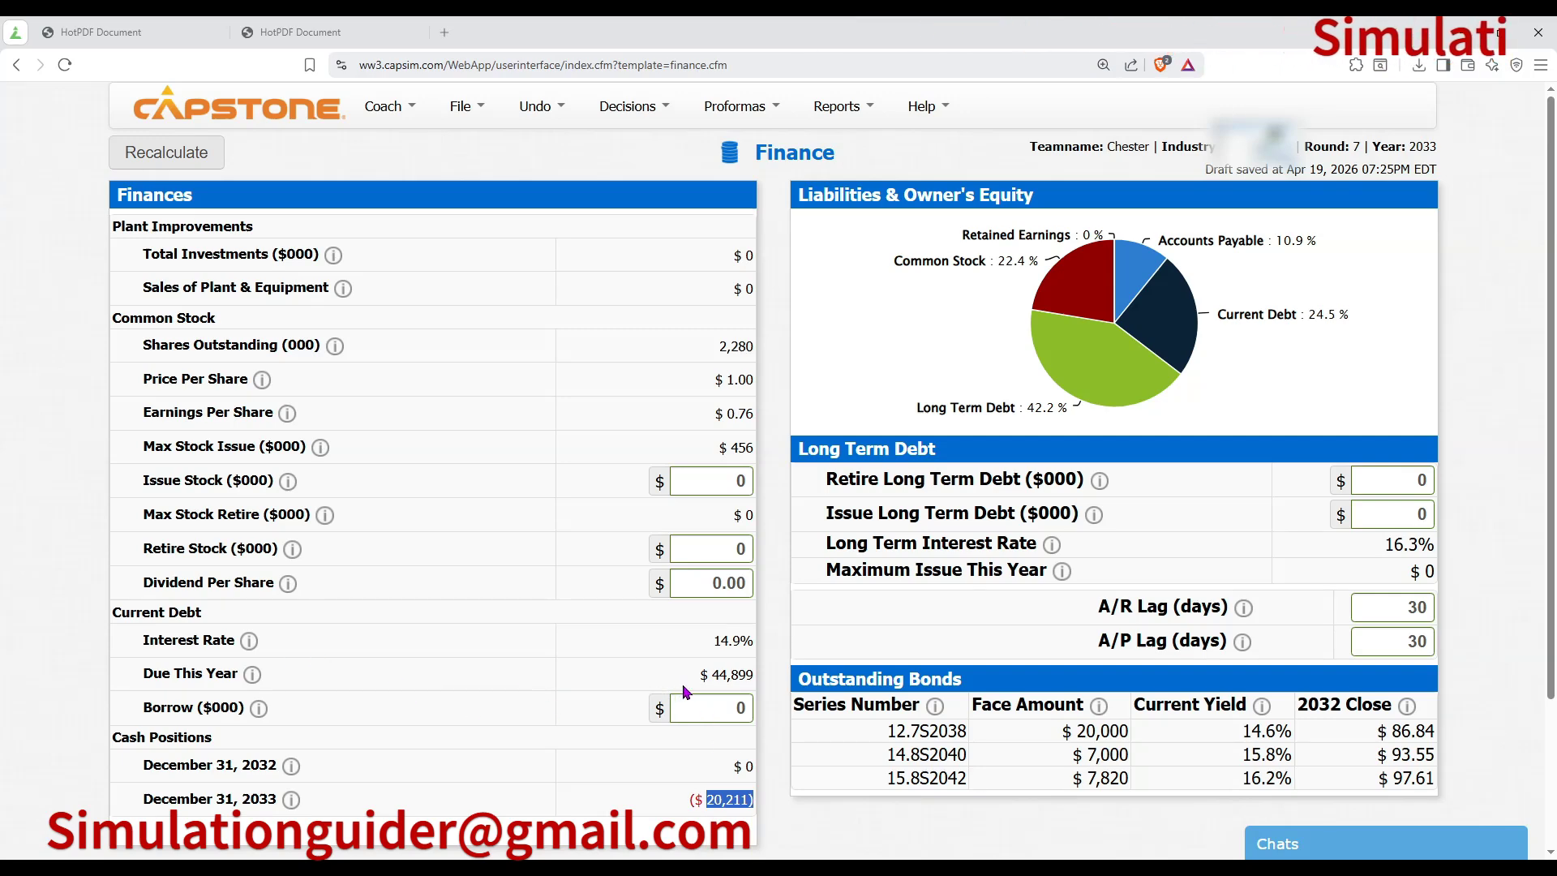
click(713, 696)
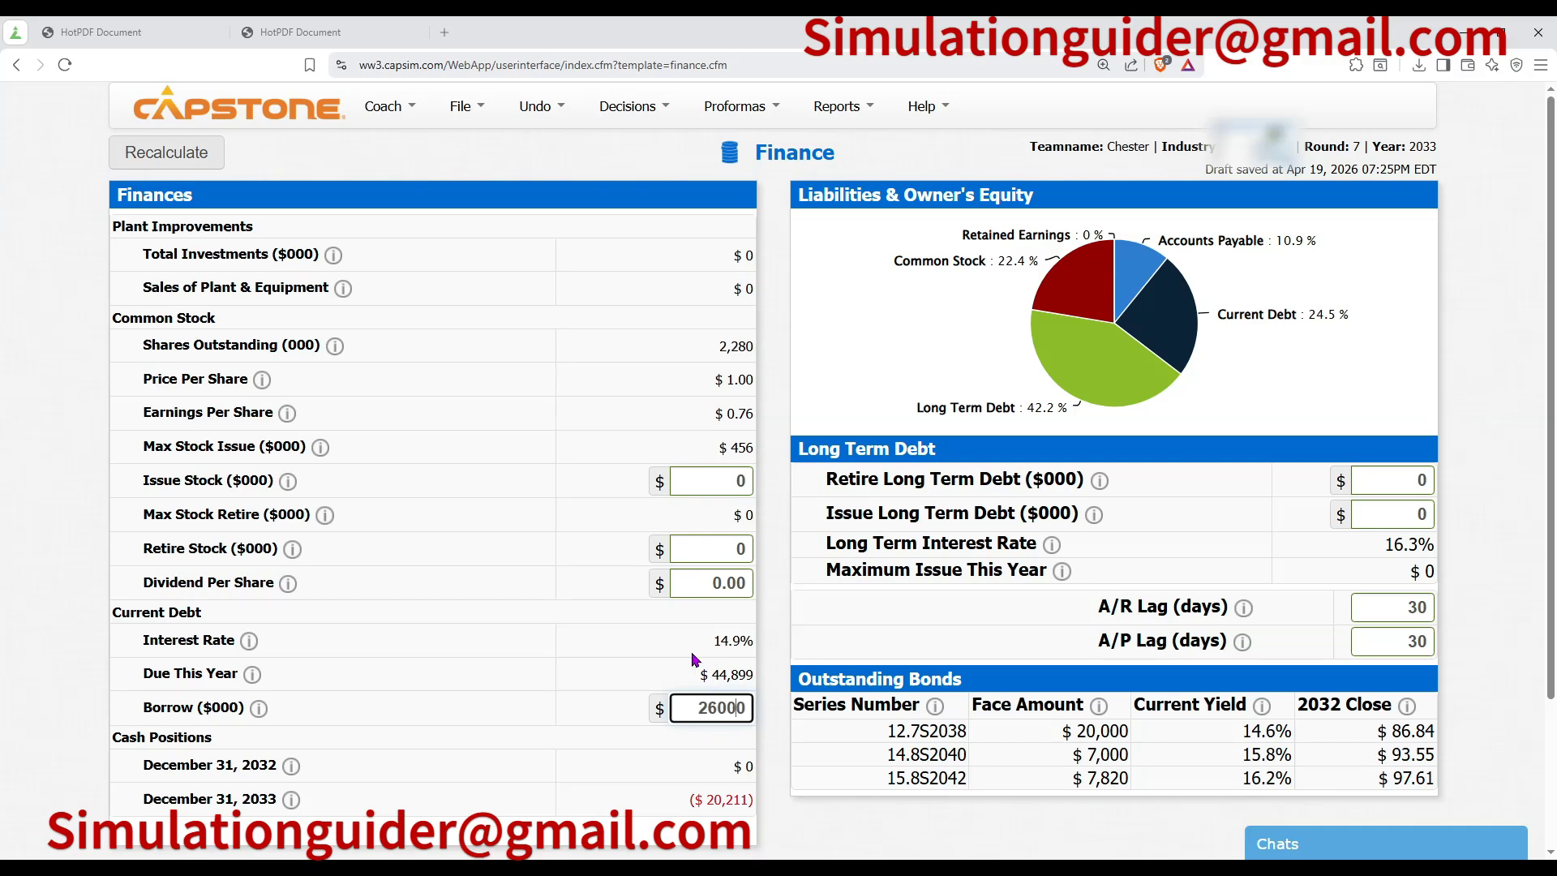
click(185, 161)
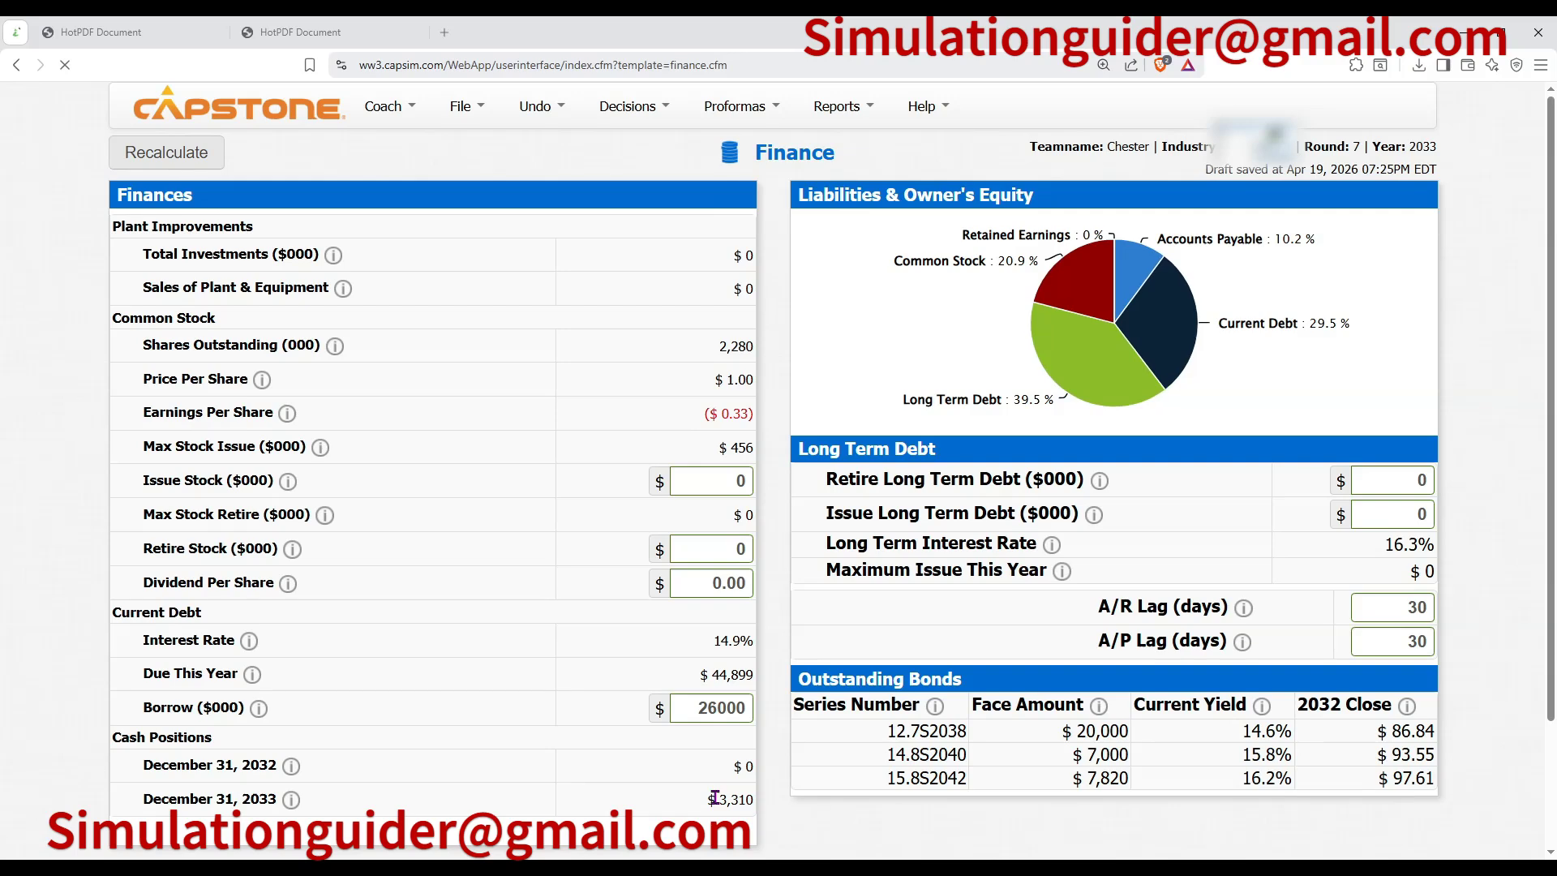
drag(754, 799, 765, 799)
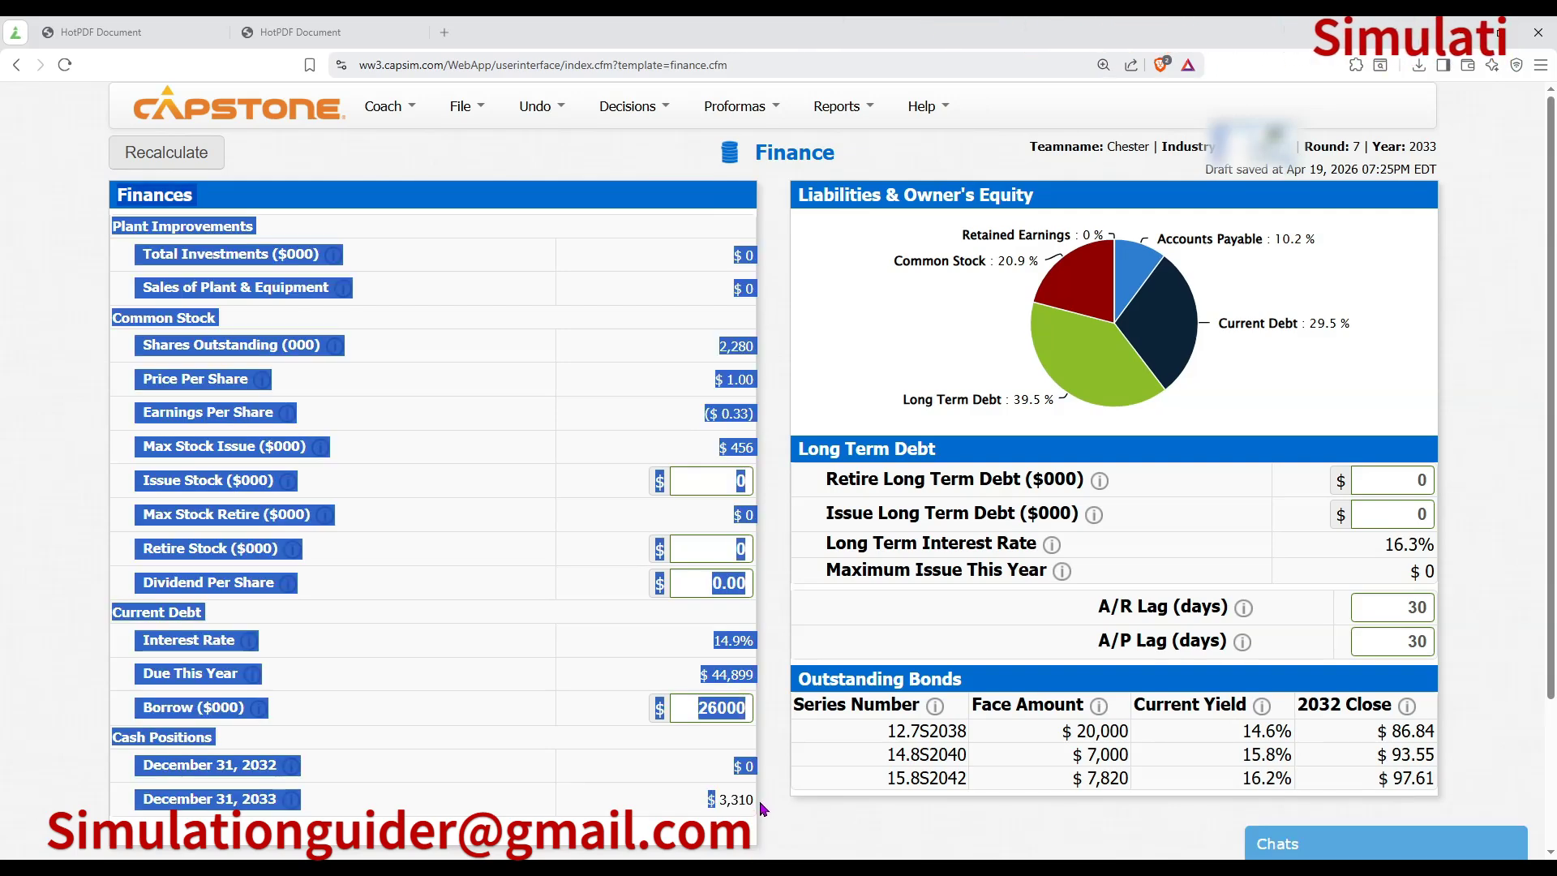
click(887, 611)
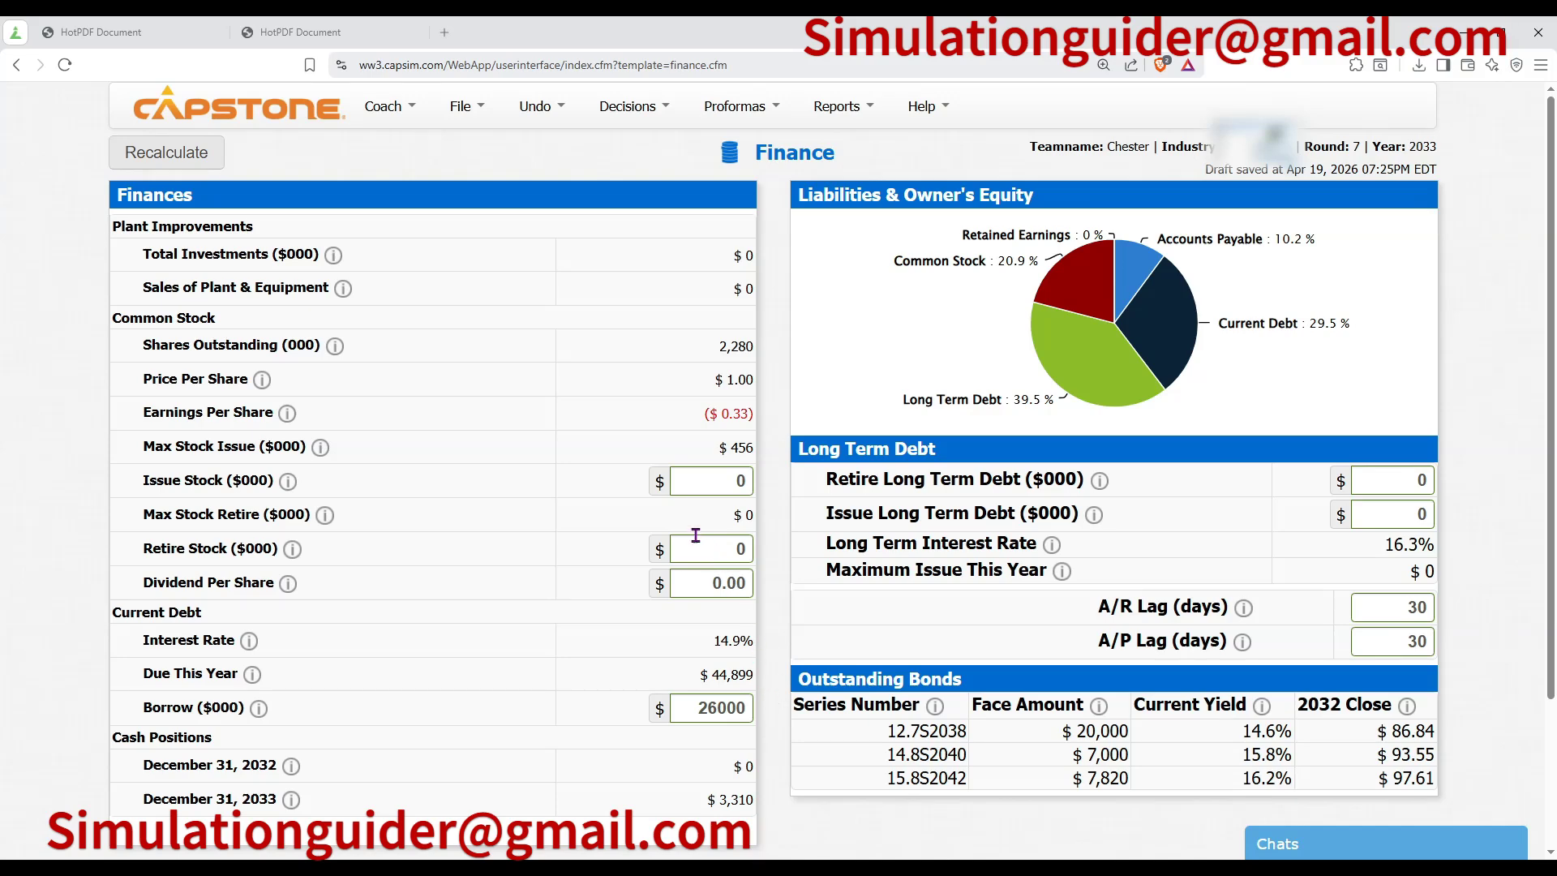
Open the proforma Balanced Scorecard and review the projected Round 7 total score and the Financial criteria scores.
click(738, 107)
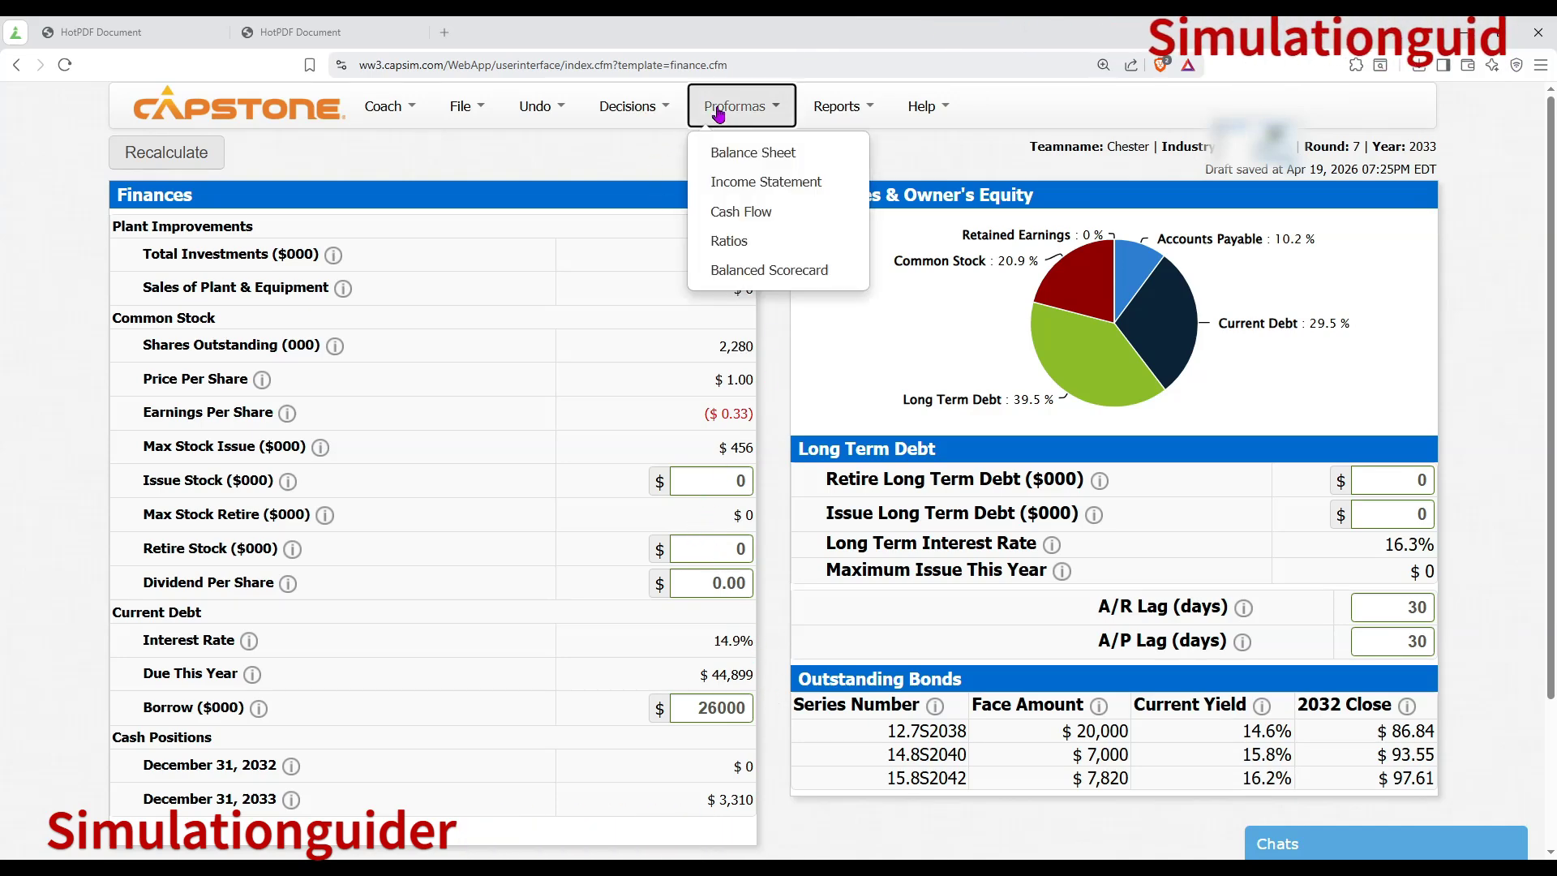
click(751, 268)
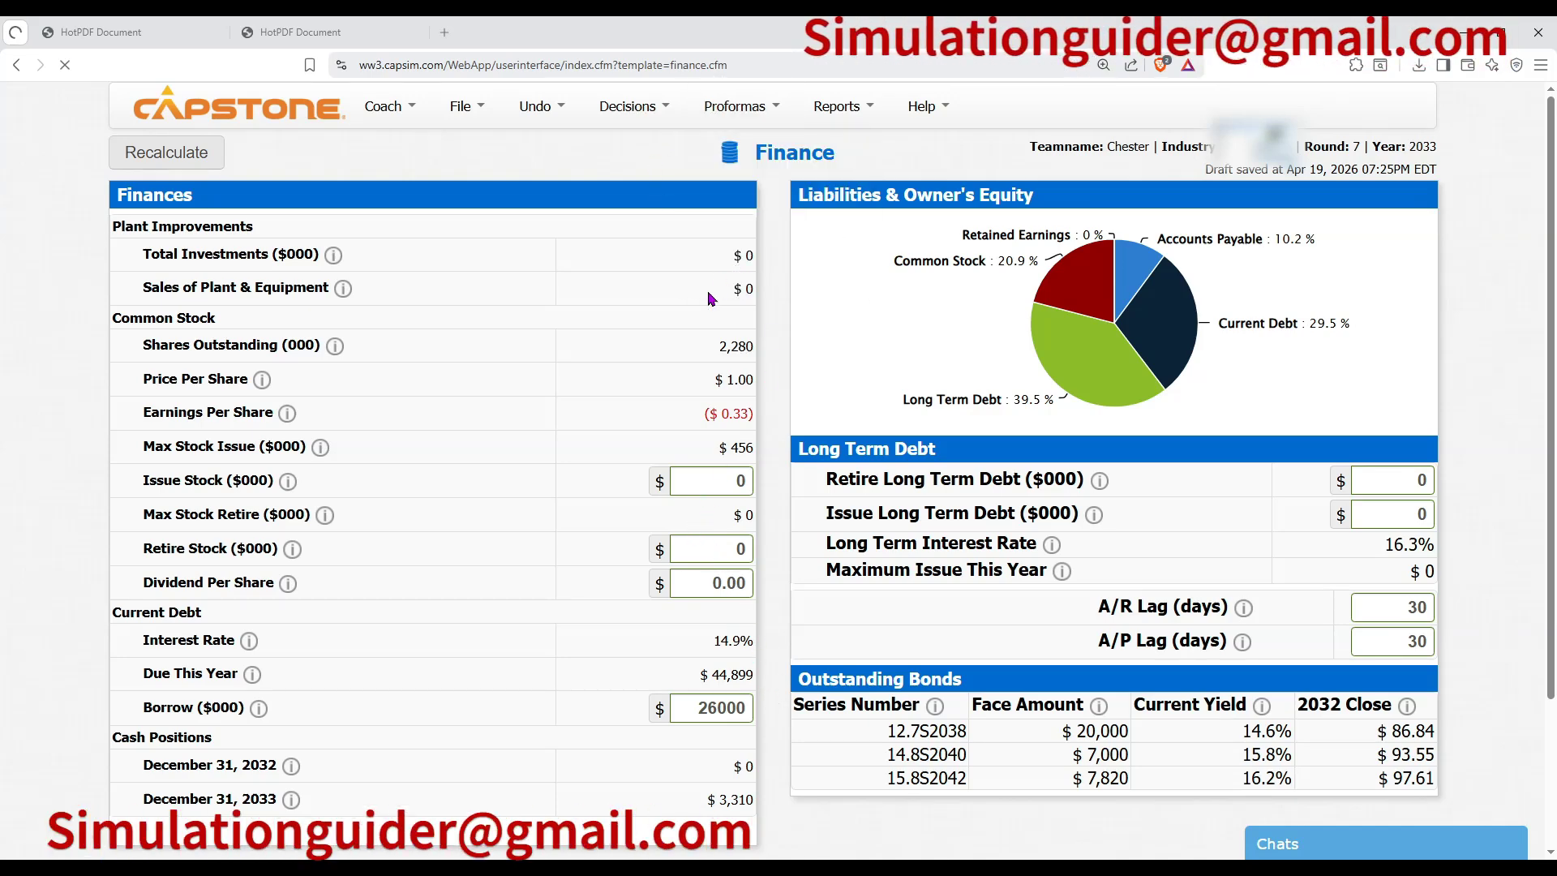
scroll(611, 601, down, 9)
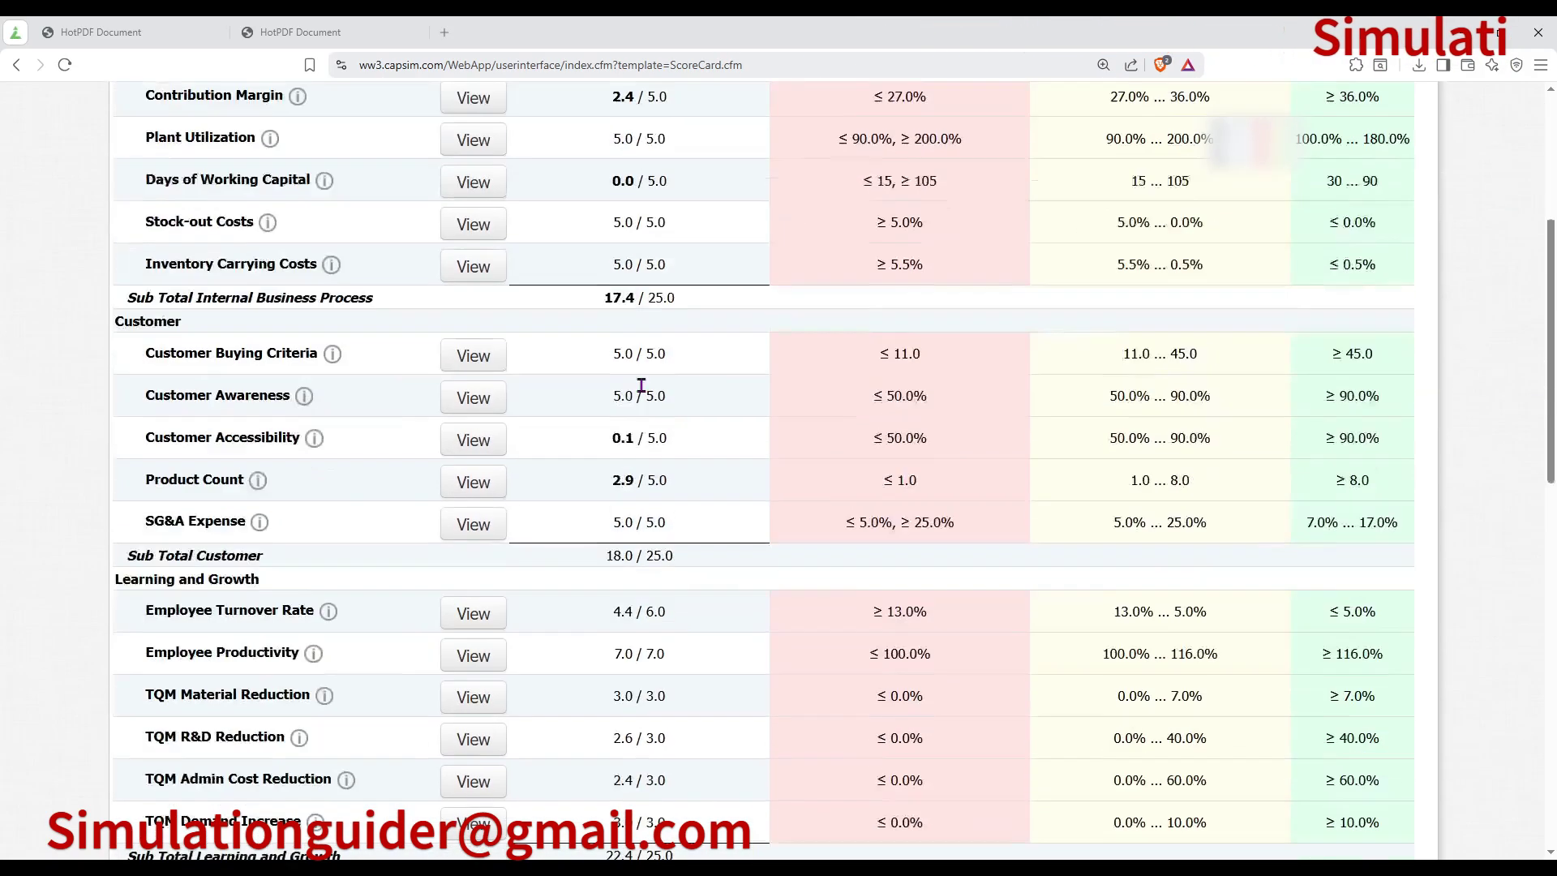
drag(601, 594, 657, 595)
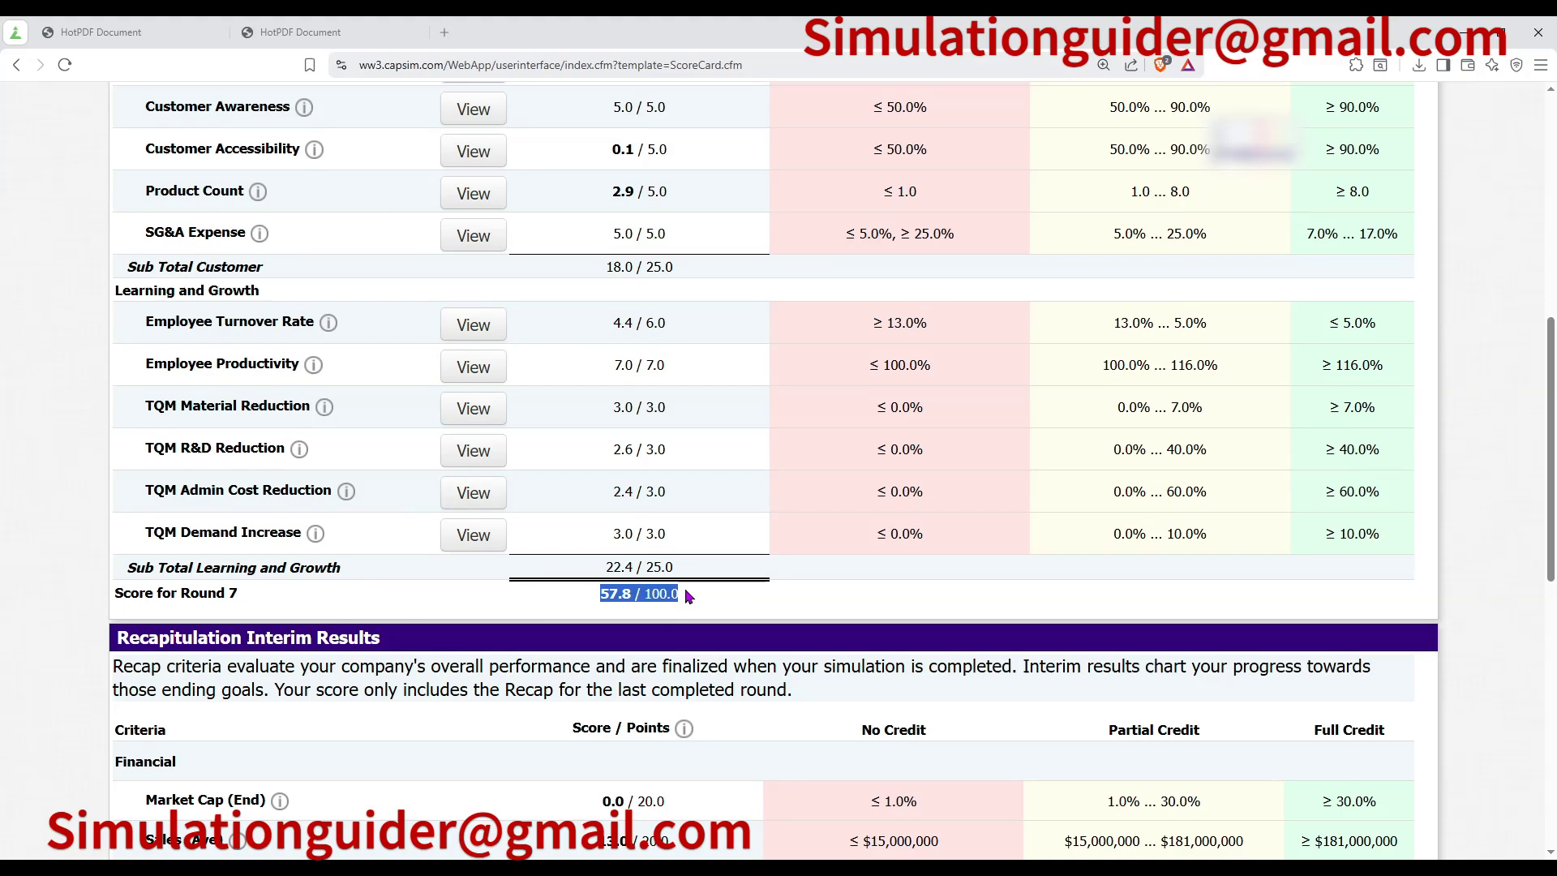
scroll(676, 559, up, 8)
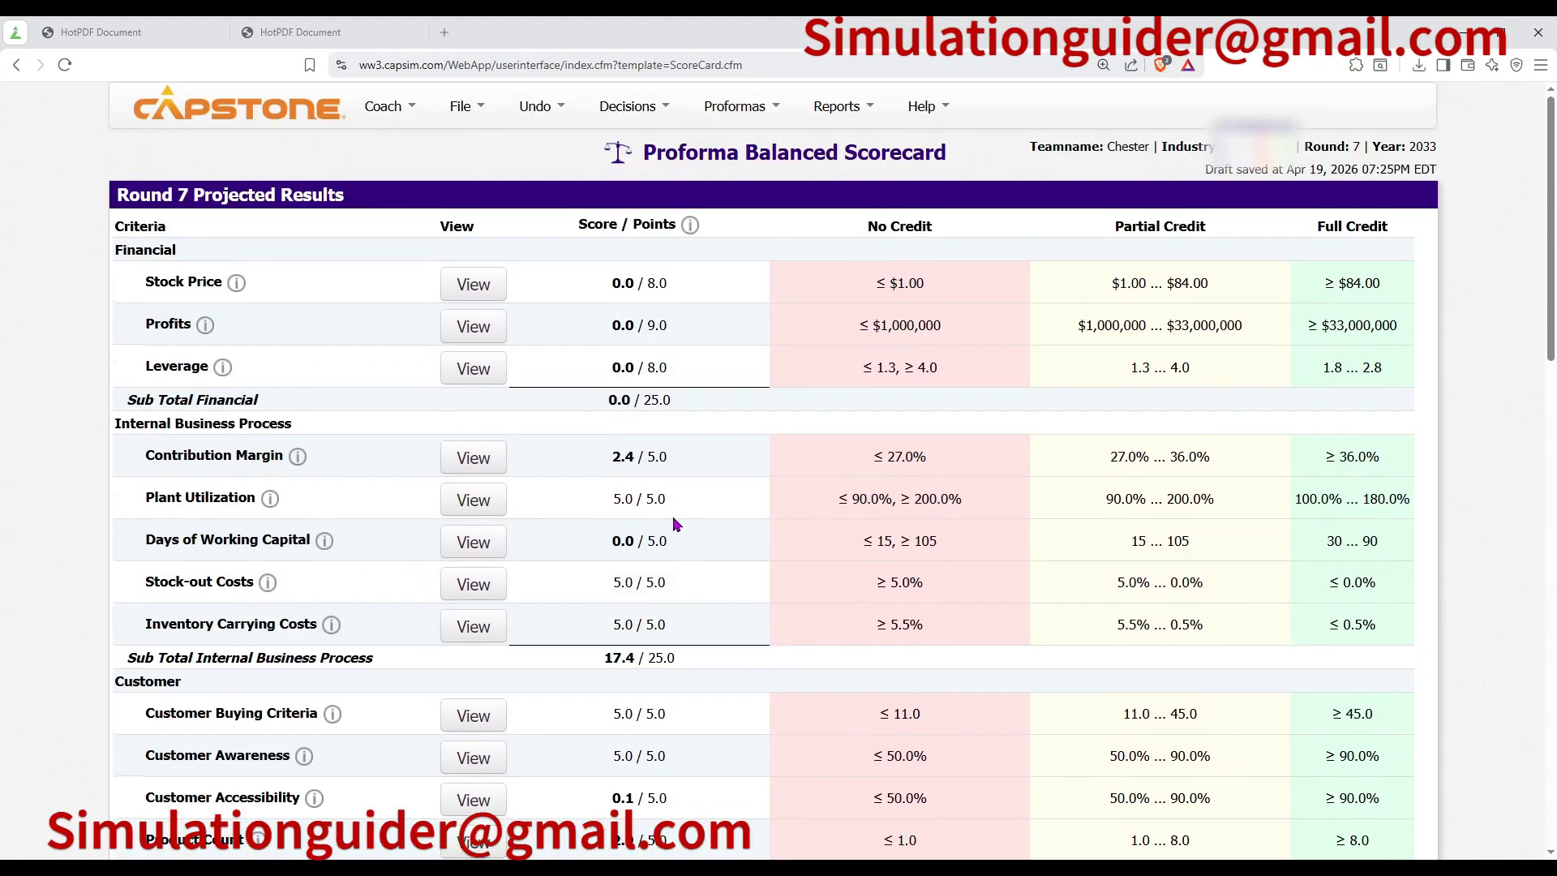
scroll(674, 519, down, 2)
drag(646, 163, 654, 205)
drag(612, 122, 625, 122)
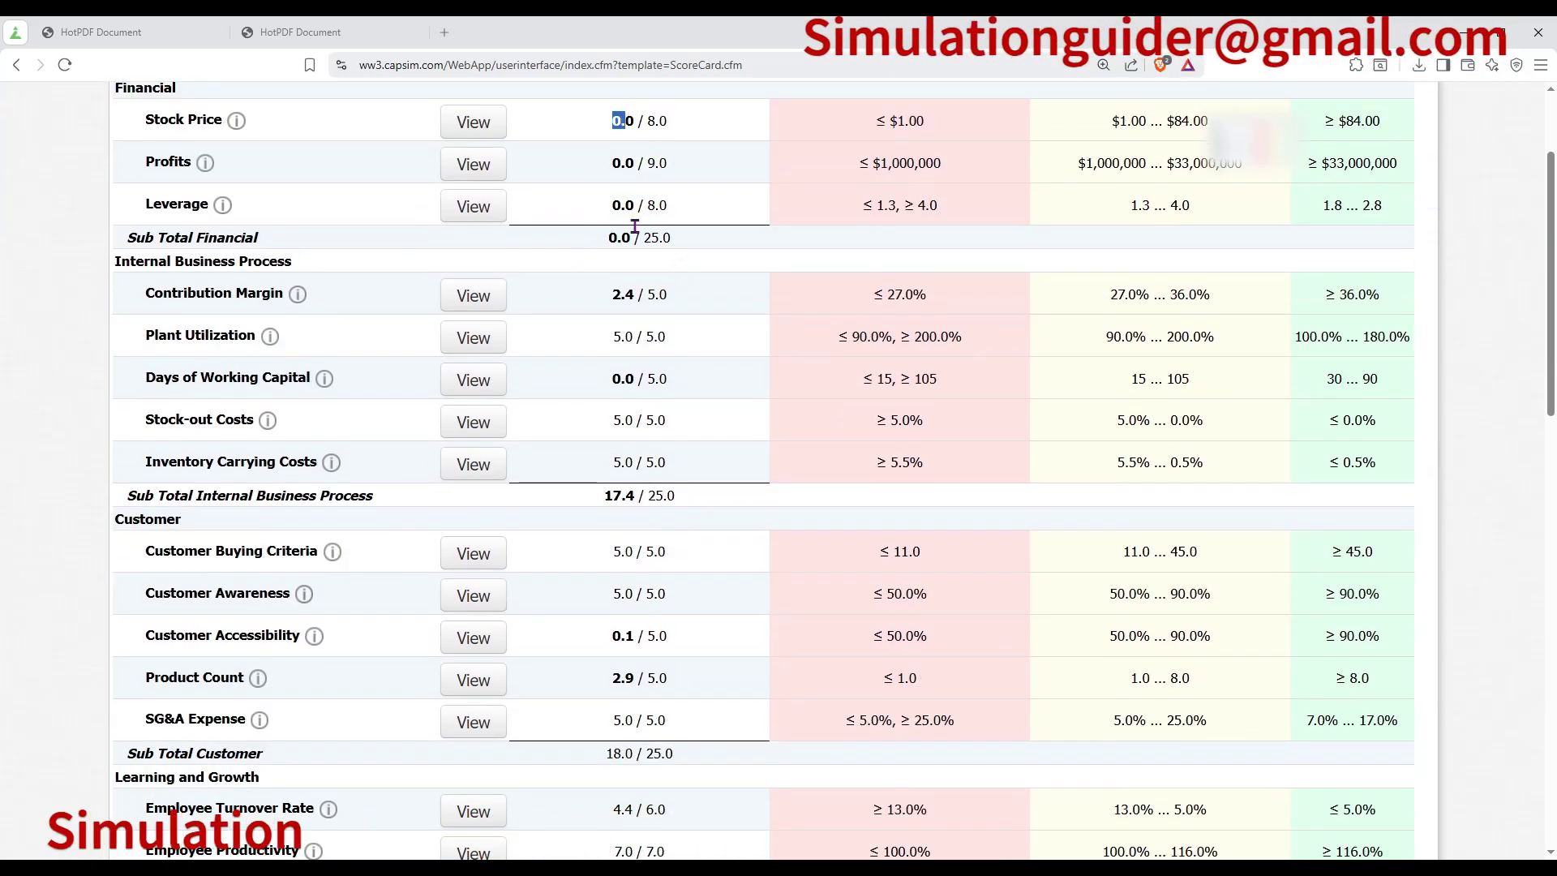
scroll(654, 372, up, 2)
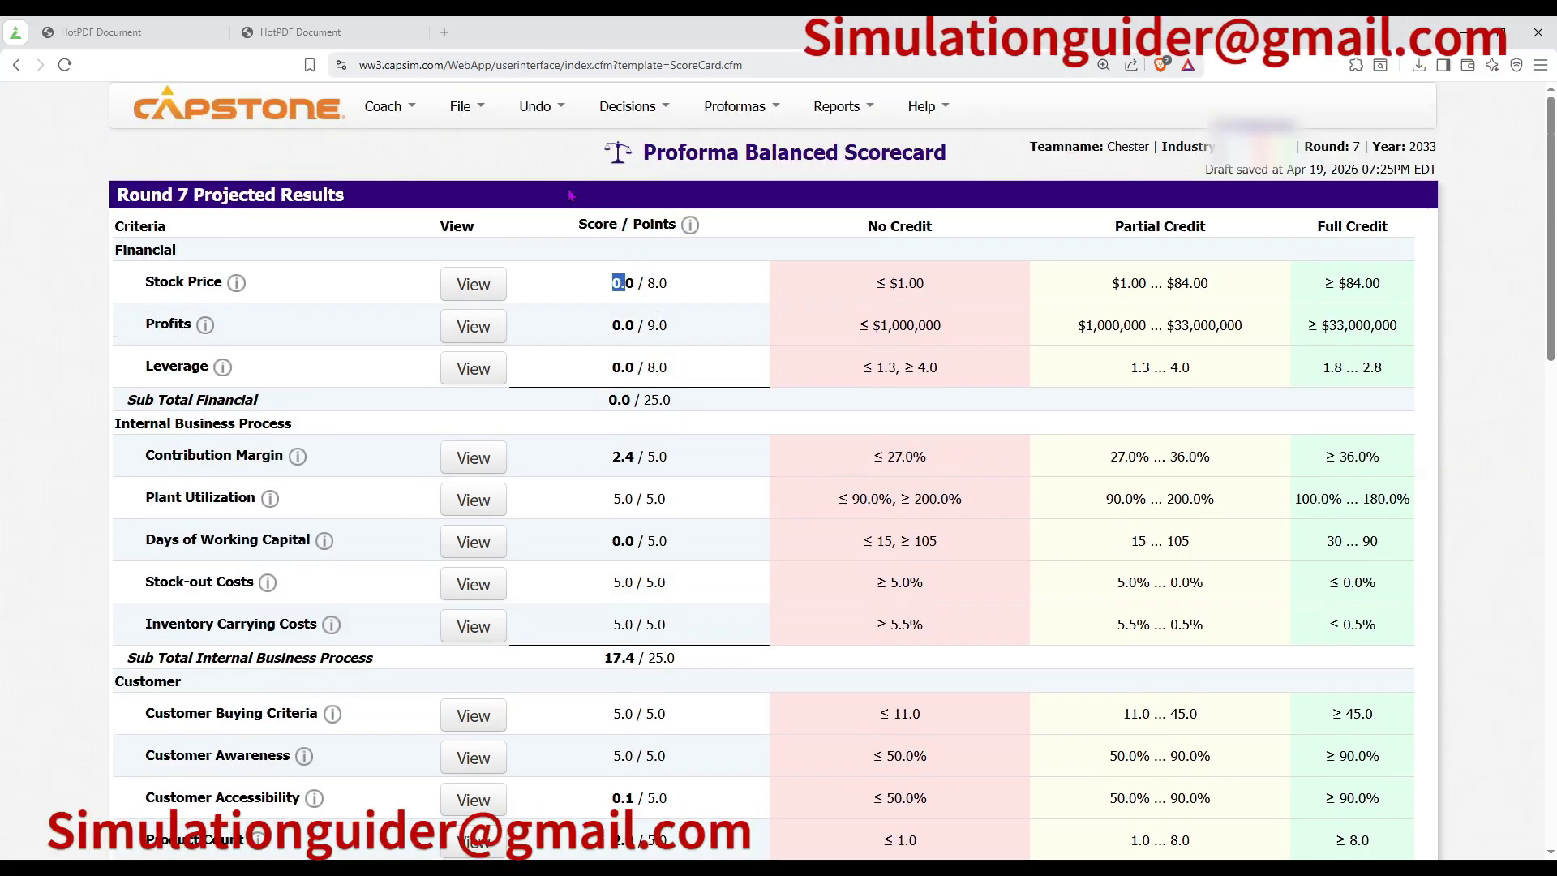
Save all team decisions as the official decisions, with the option that all Chester decisions are ready checked.
click(467, 113)
click(519, 149)
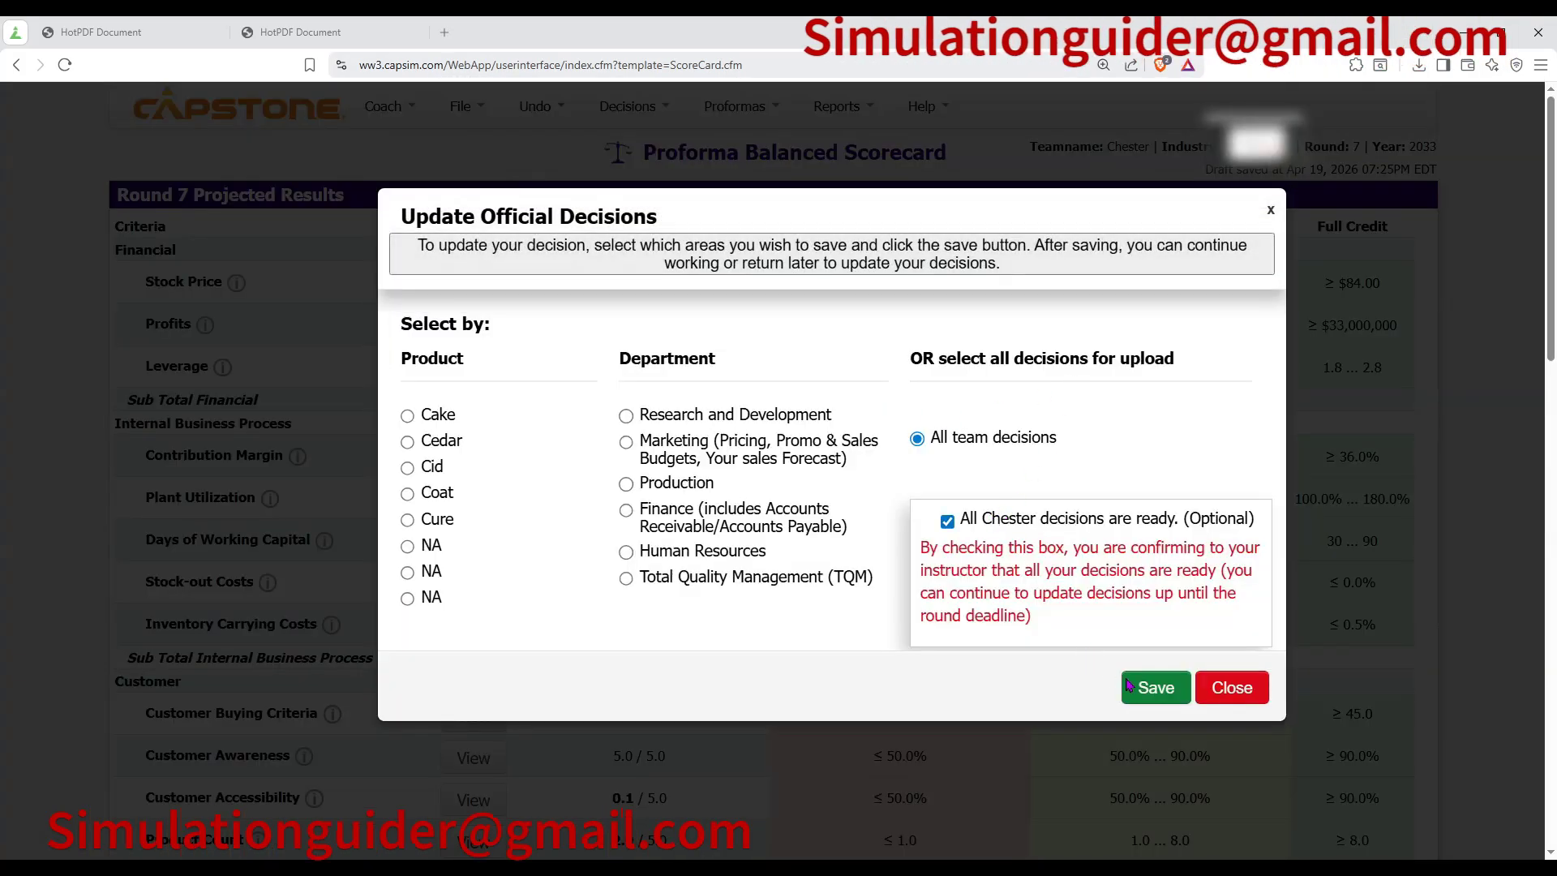
click(1143, 689)
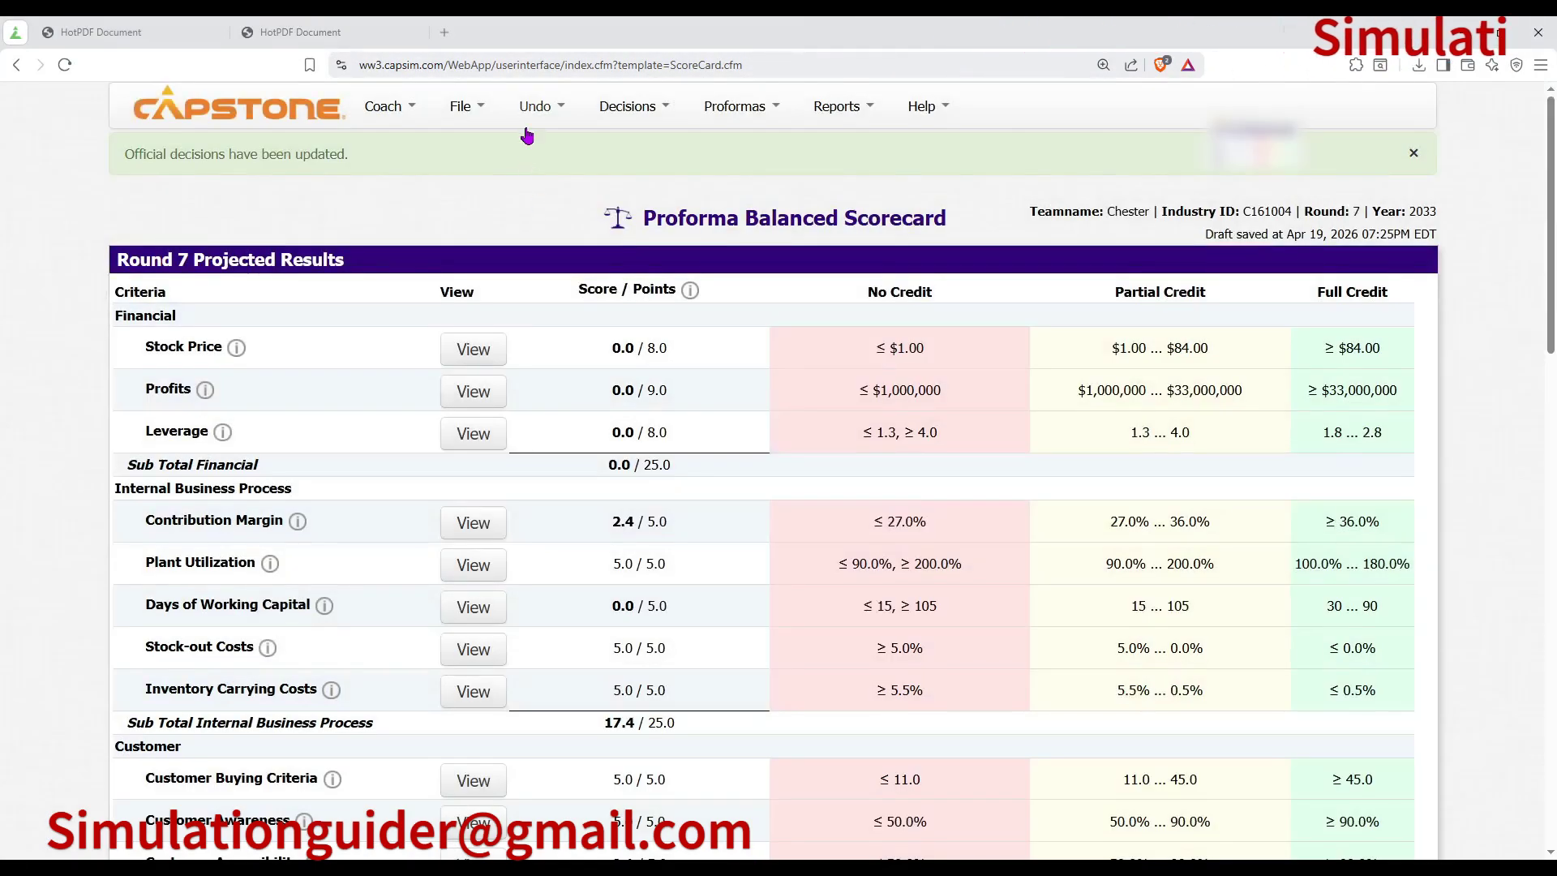